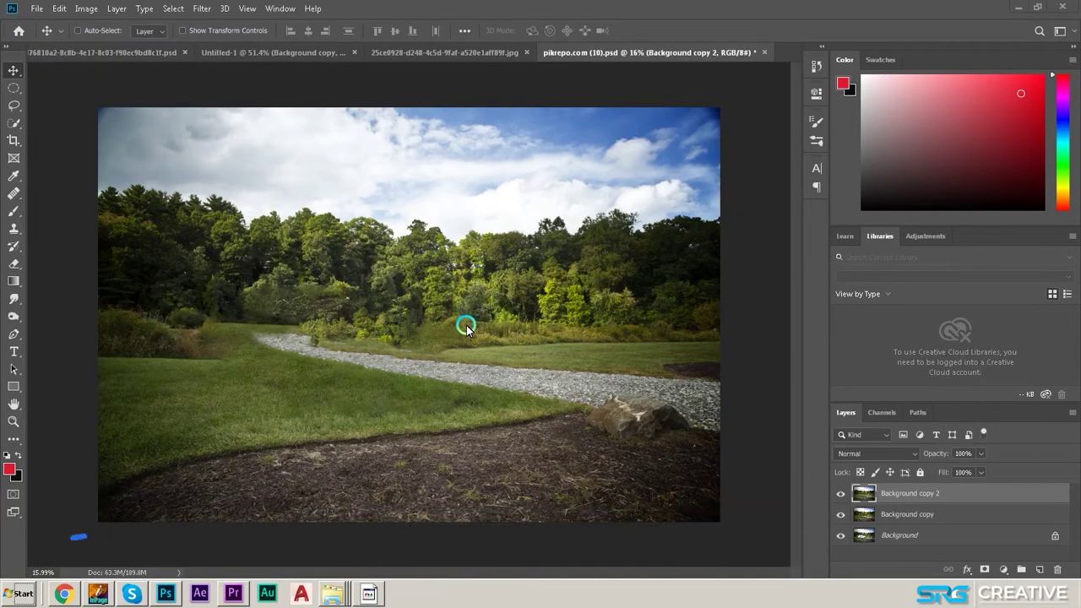
- Switch to the red tractor photo document (25ce0928…jpg) from the grass-field landscape
{"action": "left_click", "coordinate": [450, 53]}
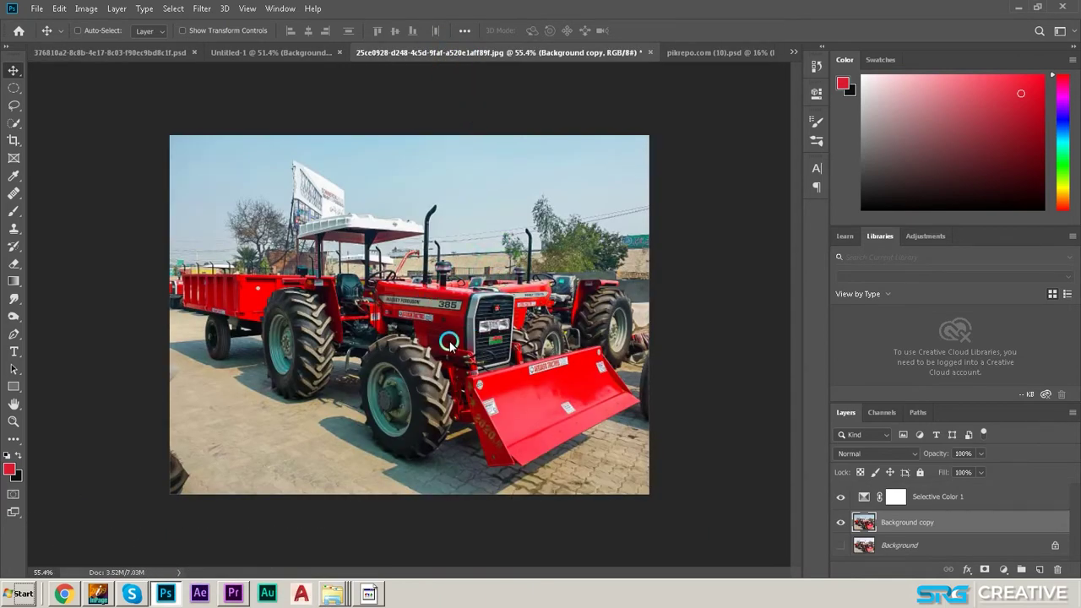
- Compare the Selective Color adjustment on and off, then duplicate the layer as 'Background copy 2'
{"action": "left_click", "coordinate": [844, 497]}
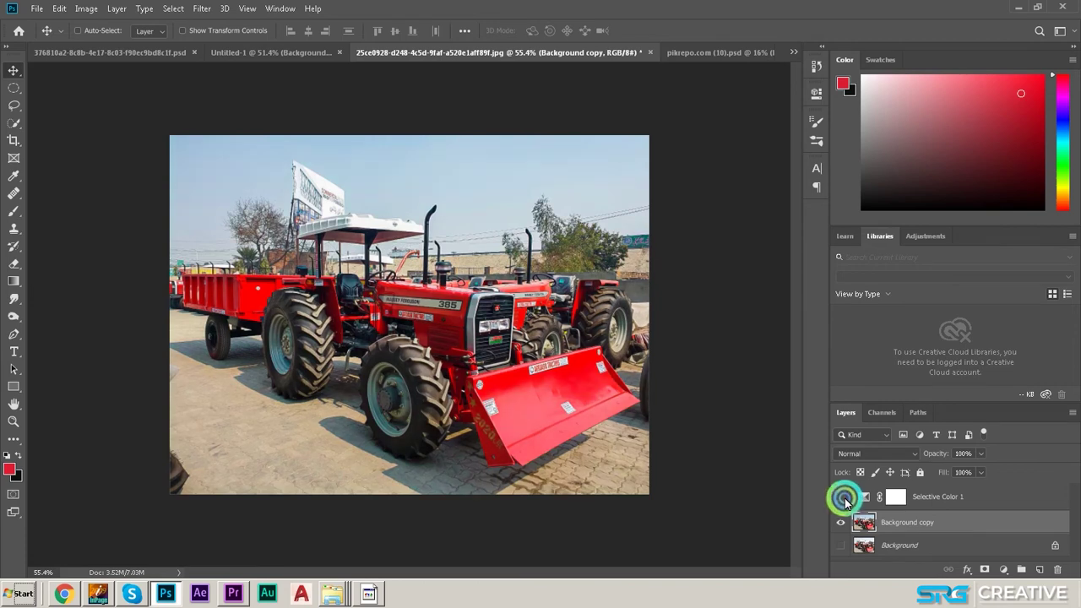
{"action": "left_click", "coordinate": [844, 497]}
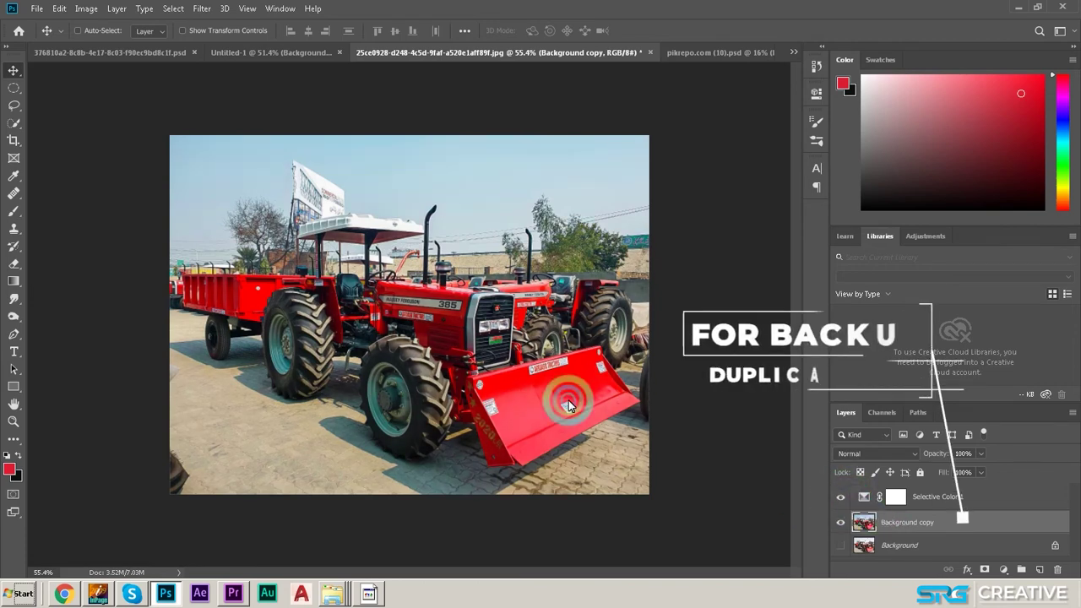
{"action": "left_click", "coordinate": [116, 10]}
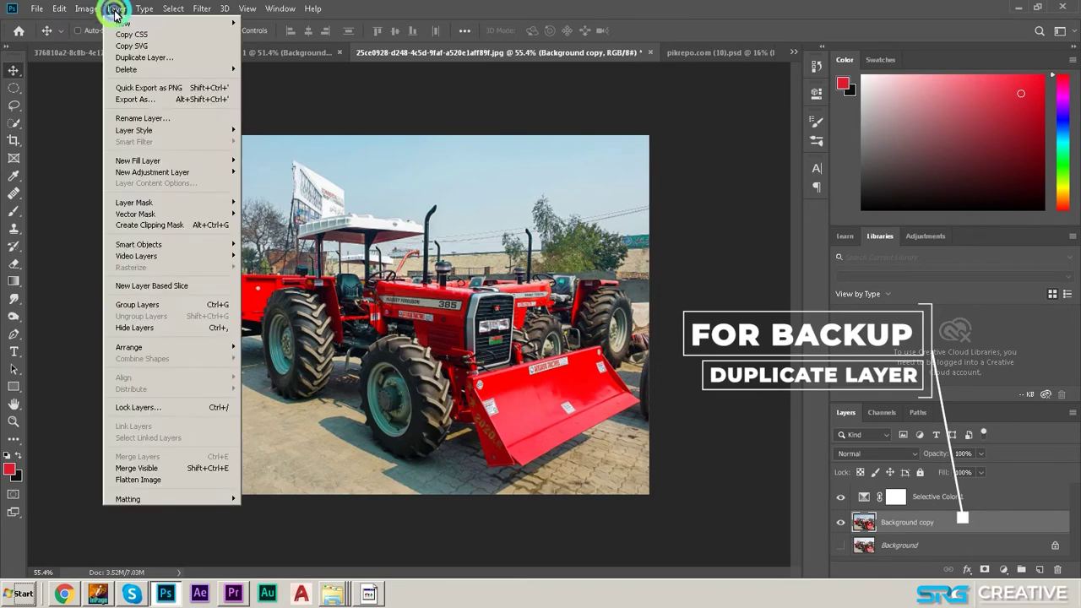
{"action": "left_click", "coordinate": [159, 59]}
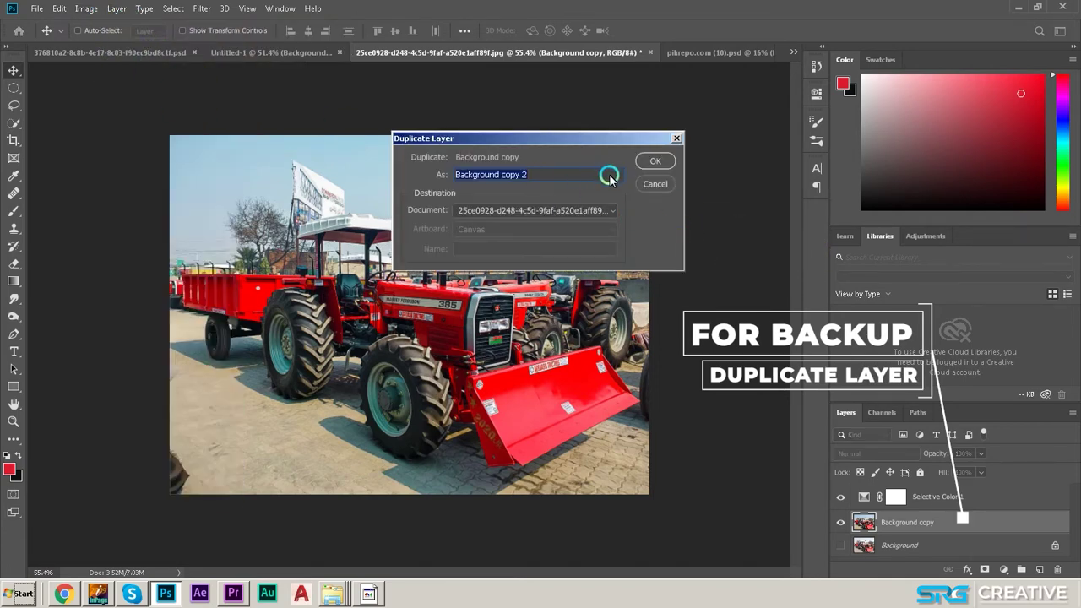
{"action": "left_click", "coordinate": [664, 160]}
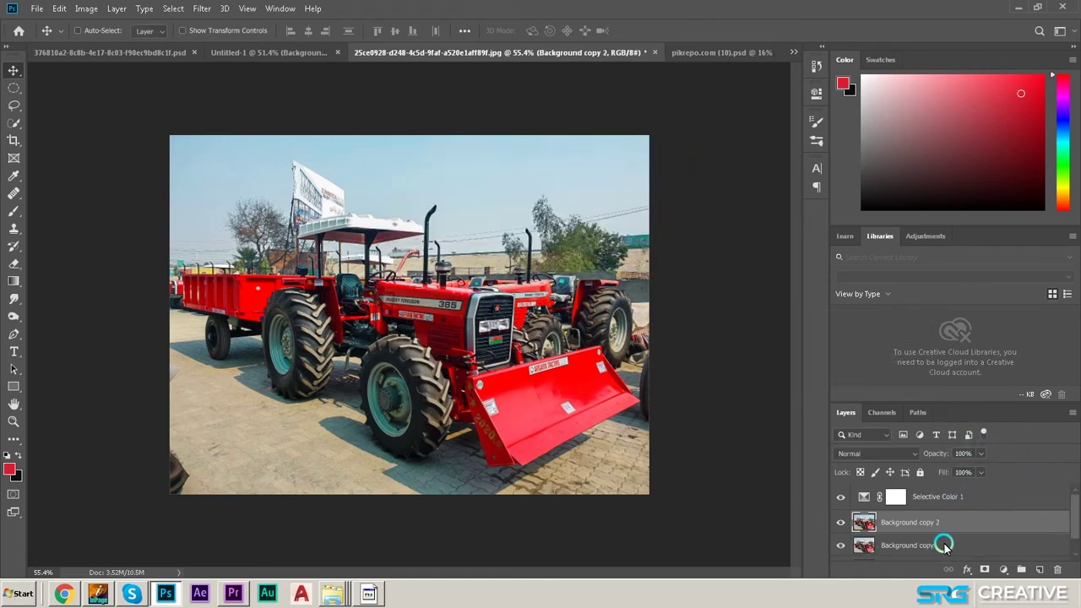
- Hide the Background copy layer so it stays as a backup
{"action": "left_click_drag", "start_coordinate": [944, 547], "coordinate": [894, 534]}
{"action": "scroll", "coordinate": [878, 525], "scroll_direction": "up", "scroll_amount": 1}
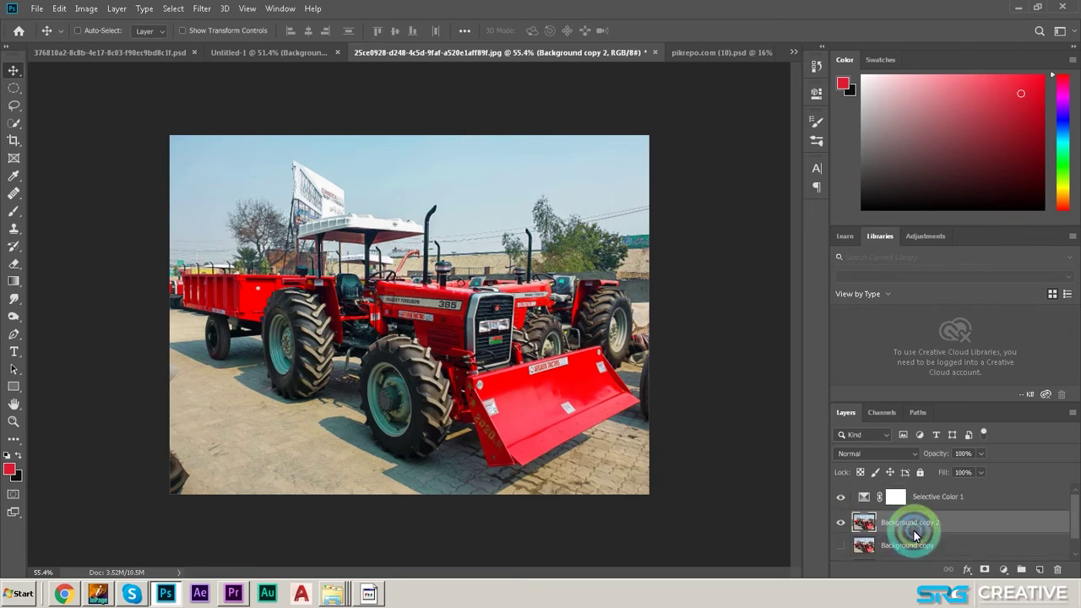
{"action": "left_click", "coordinate": [839, 500]}
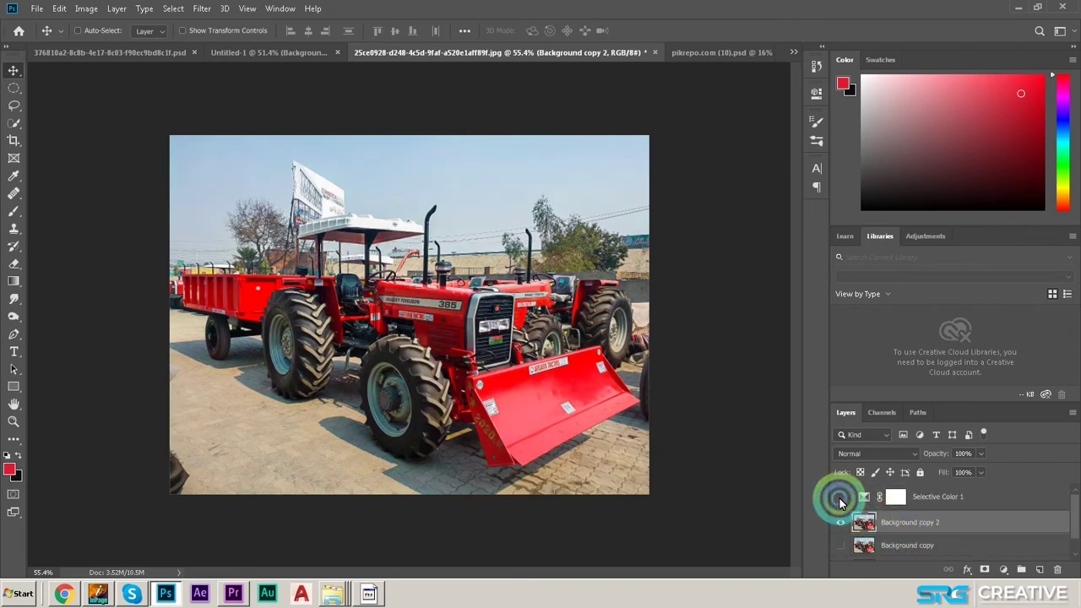
{"action": "left_click", "coordinate": [839, 501]}
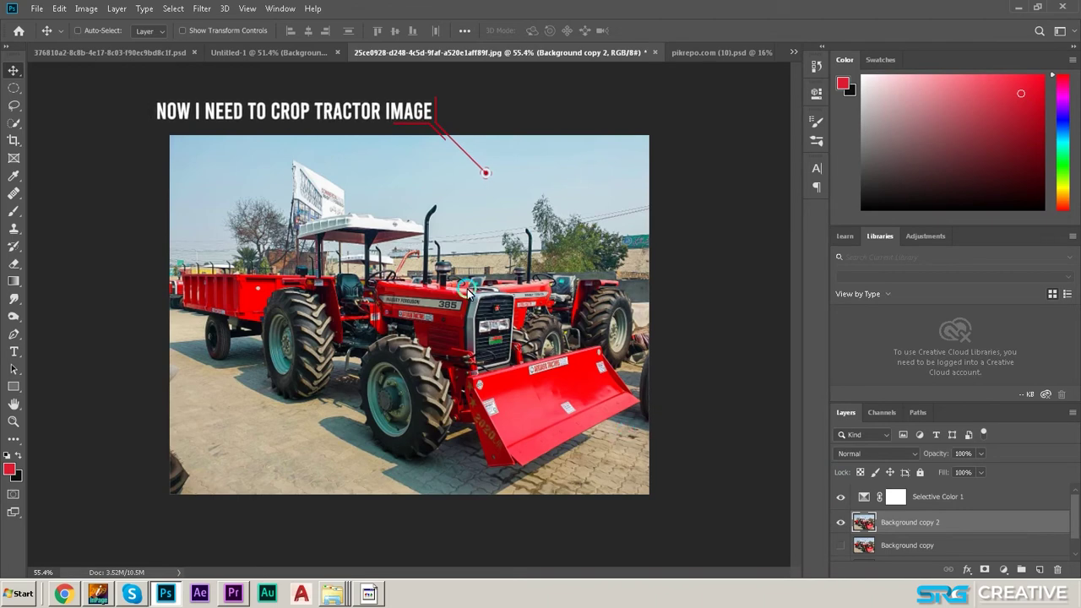
- Zoom in on the canopy and exhaust pipe, and start a pen path from the pipe tip down its left edge
{"action": "key", "text": "z"}
{"action": "left_click_drag", "start_coordinate": [267, 195], "coordinate": [483, 272]}
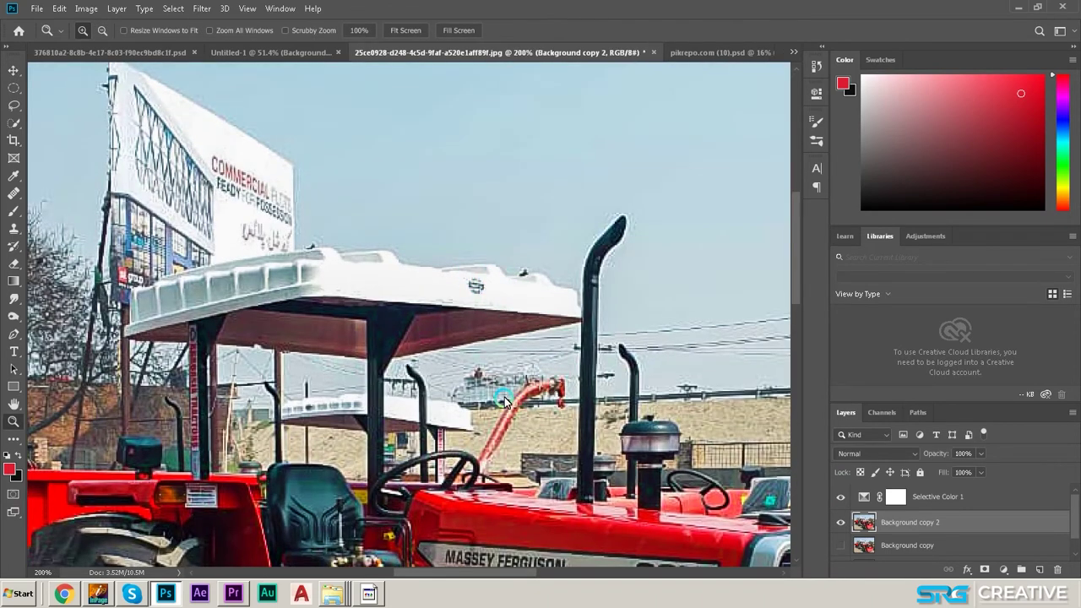
{"action": "key", "text": "p"}
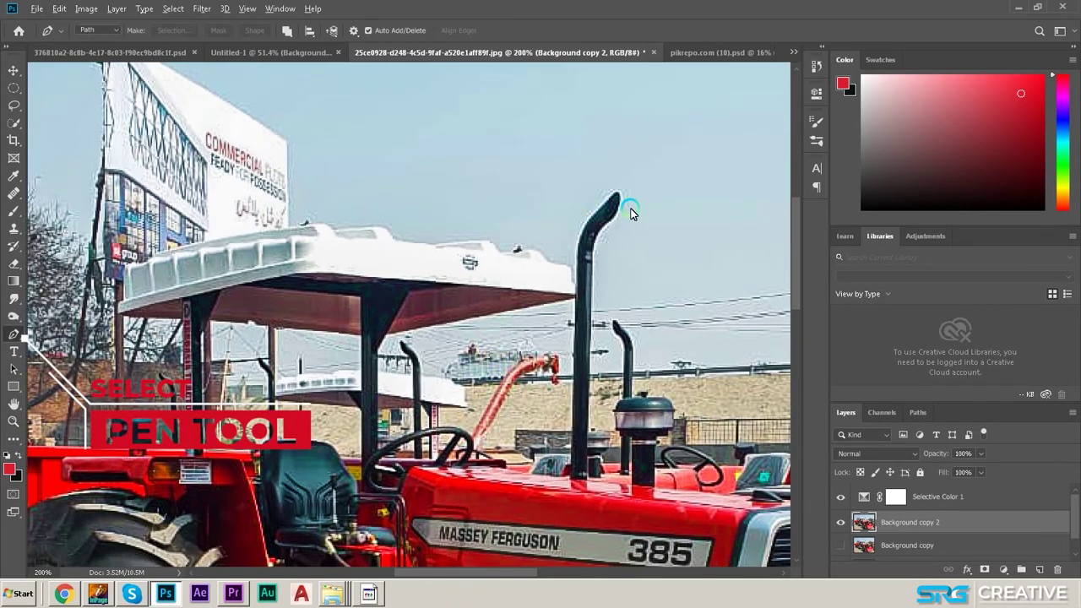
{"action": "scroll", "coordinate": [598, 211], "scroll_direction": "up", "scroll_amount": 4}
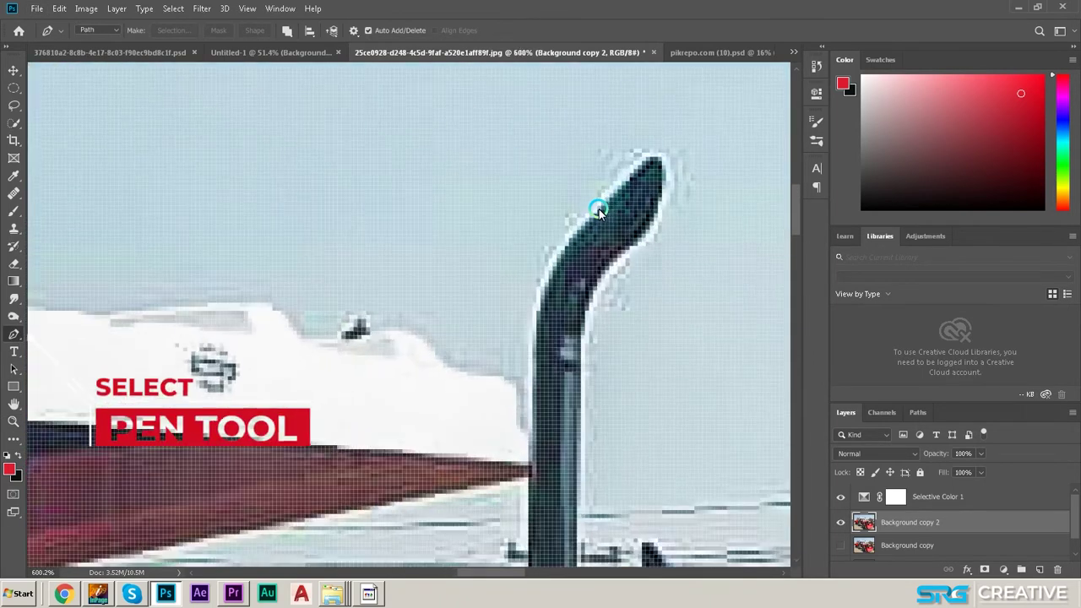
{"action": "scroll", "coordinate": [598, 211], "scroll_direction": "down", "scroll_amount": 2}
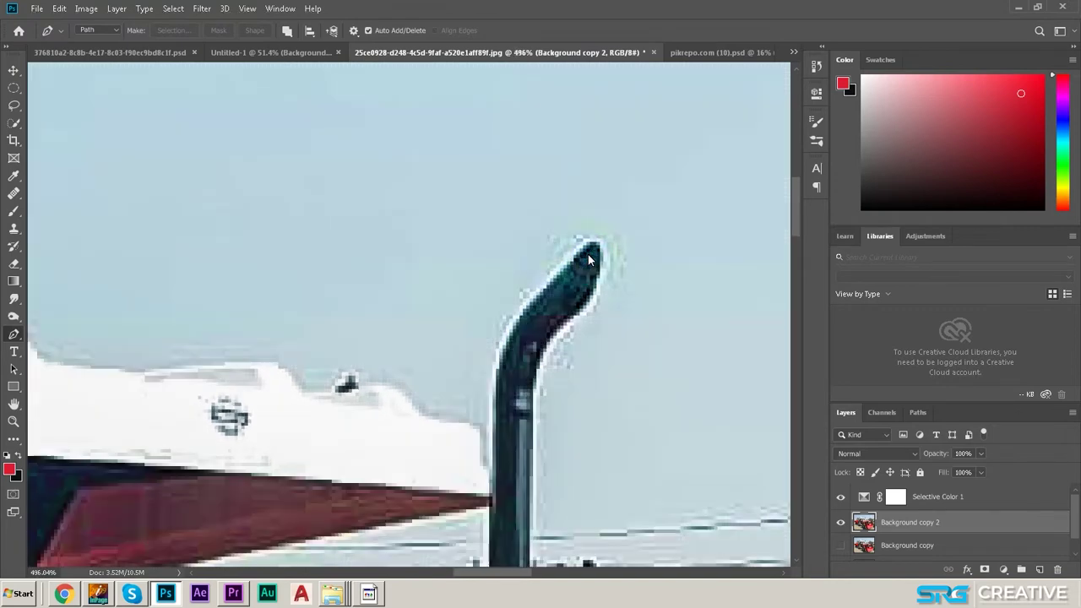
{"action": "left_click", "coordinate": [589, 255]}
{"action": "scroll", "coordinate": [589, 260], "scroll_direction": "down", "scroll_amount": 1}
{"action": "left_click", "coordinate": [595, 246]}
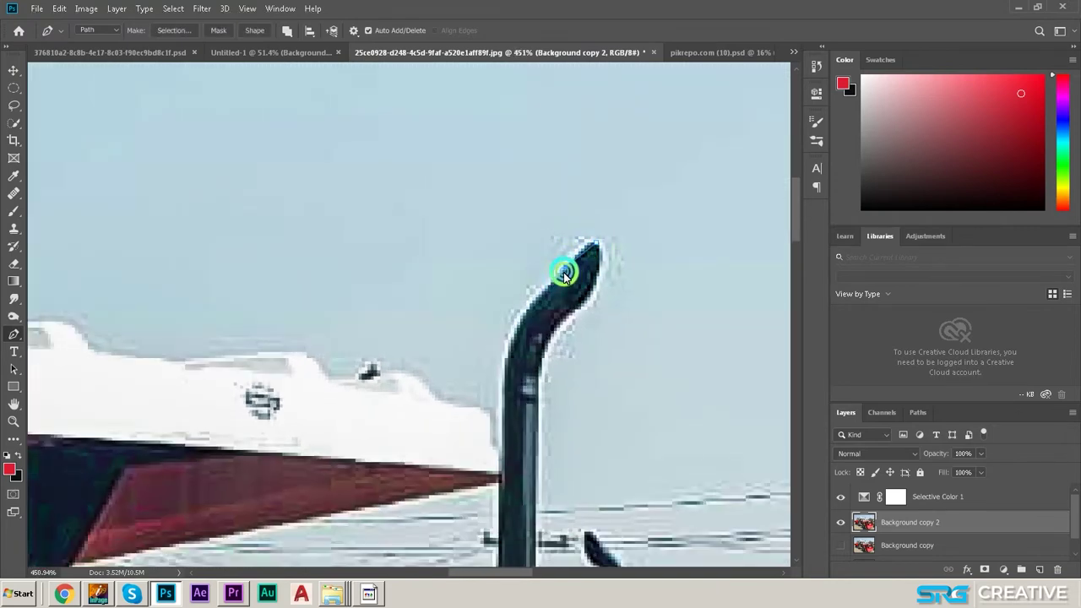
{"action": "left_click", "coordinate": [503, 375]}
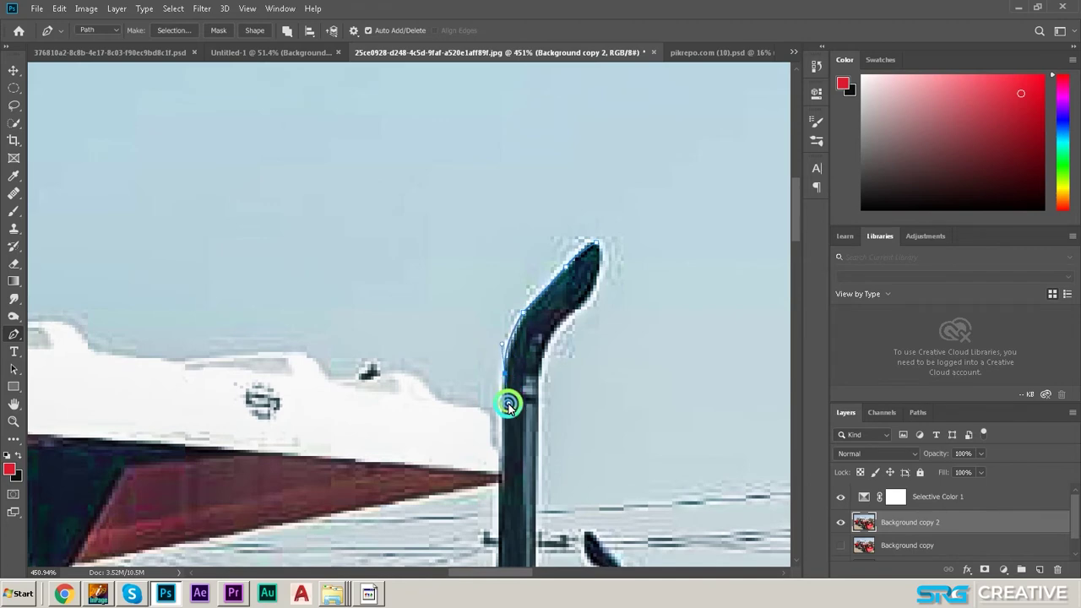
{"action": "left_click", "coordinate": [504, 415]}
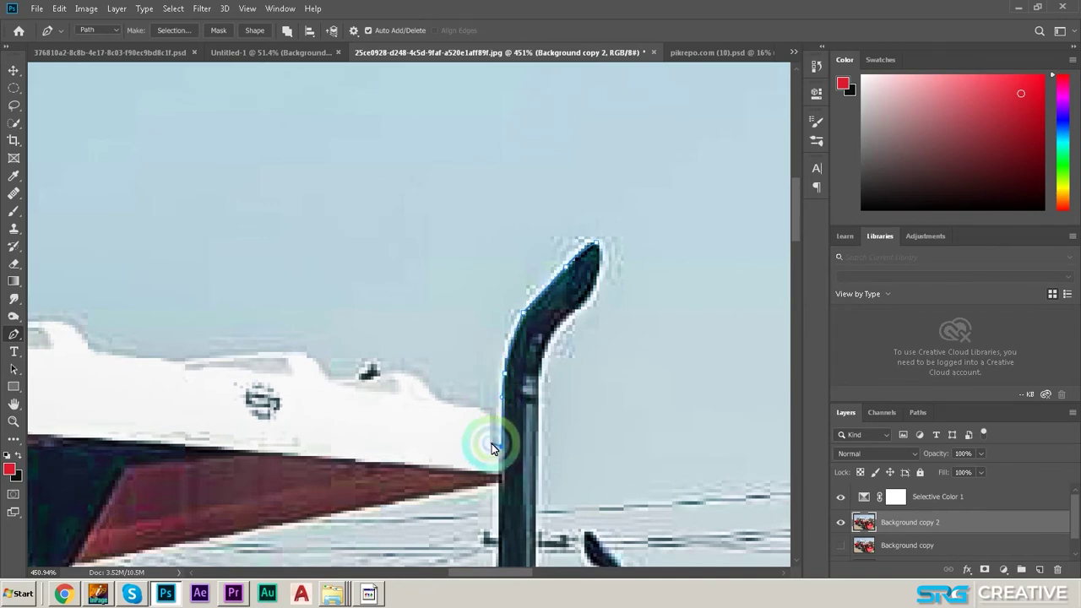
{"action": "scroll", "coordinate": [483, 411], "scroll_direction": "up", "scroll_amount": 1}
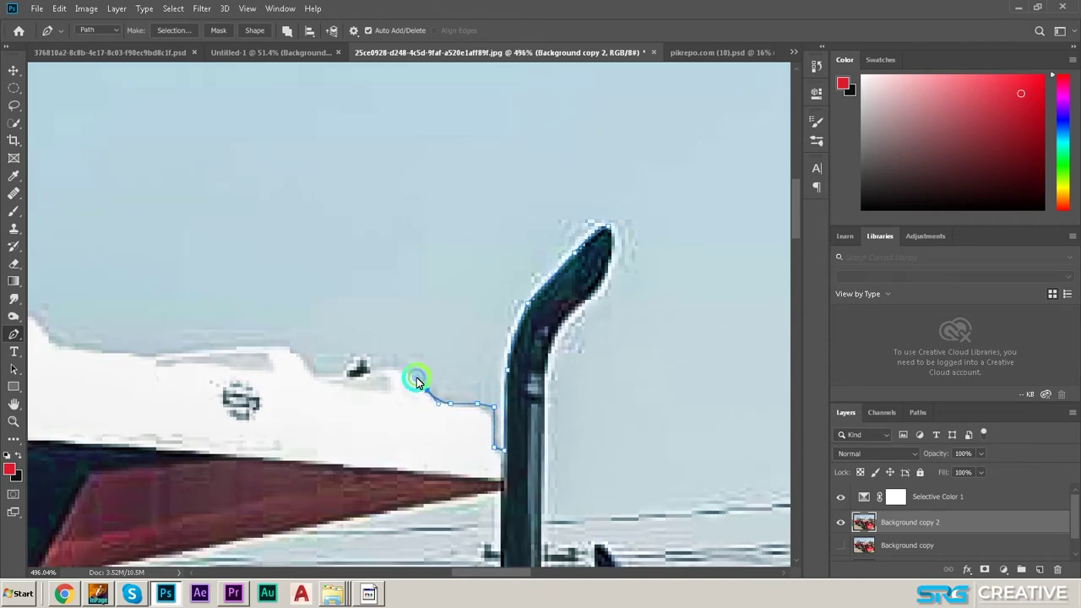
- Trace the pen path around the dark spot on the canopy edge
{"action": "left_click", "coordinate": [367, 370]}
{"action": "scroll", "coordinate": [370, 366], "scroll_direction": "up", "scroll_amount": 2}
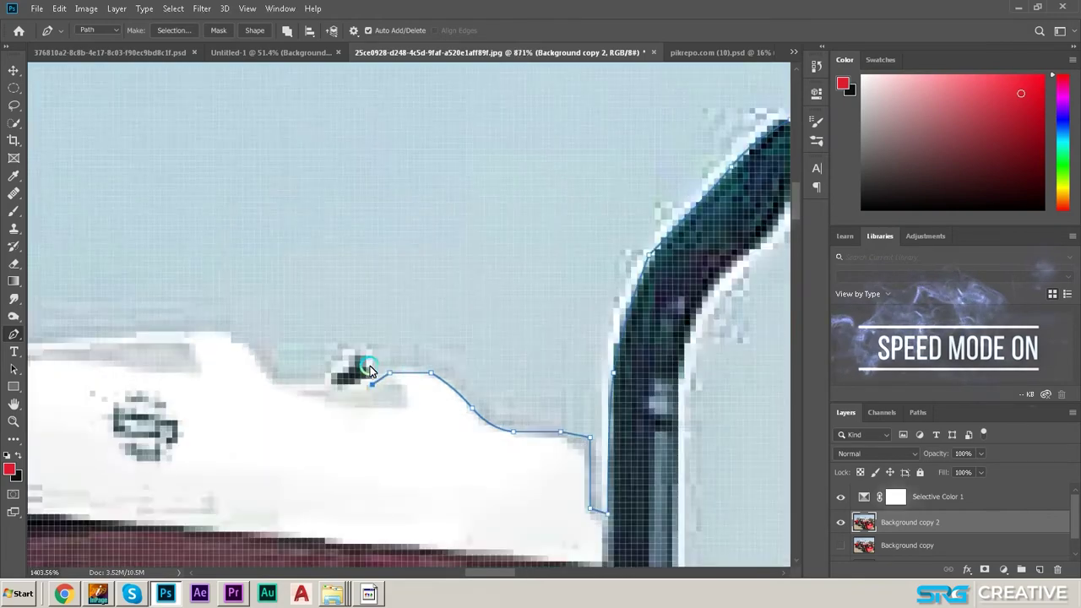
{"action": "scroll", "coordinate": [370, 365], "scroll_direction": "up", "scroll_amount": 3}
{"action": "left_click", "coordinate": [366, 341]}
{"action": "left_click", "coordinate": [338, 365]}
{"action": "left_click", "coordinate": [301, 380]}
{"action": "scroll", "coordinate": [302, 406], "scroll_direction": "down", "scroll_amount": 2}
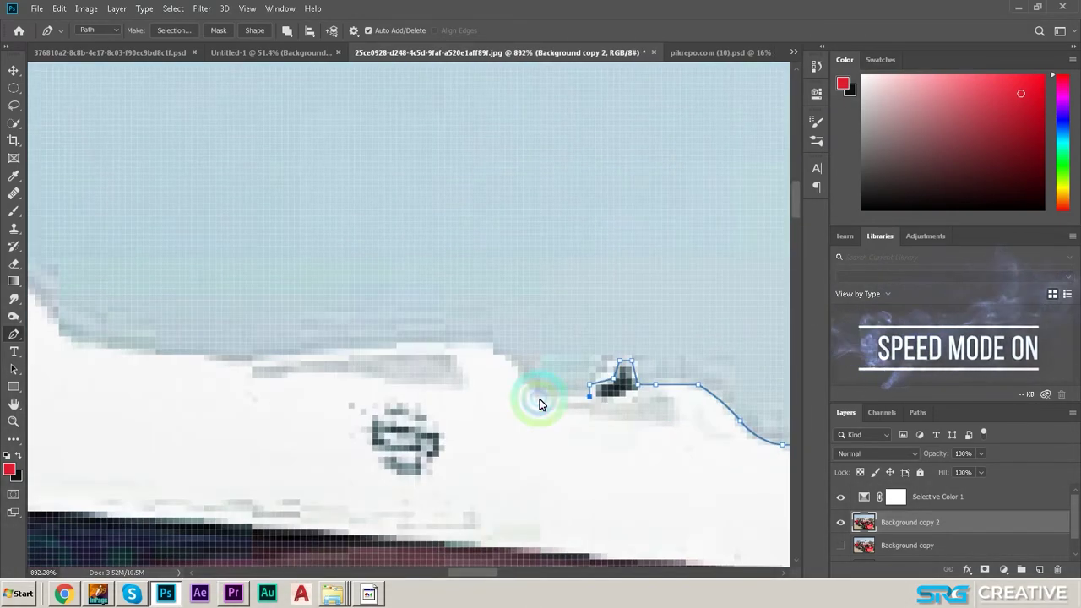
- Extend the path leftward with anchors along the canopy edge
{"action": "left_click", "coordinate": [499, 348]}
{"action": "scroll", "coordinate": [434, 391], "scroll_direction": "down", "scroll_amount": 2}
{"action": "left_click", "coordinate": [426, 383]}
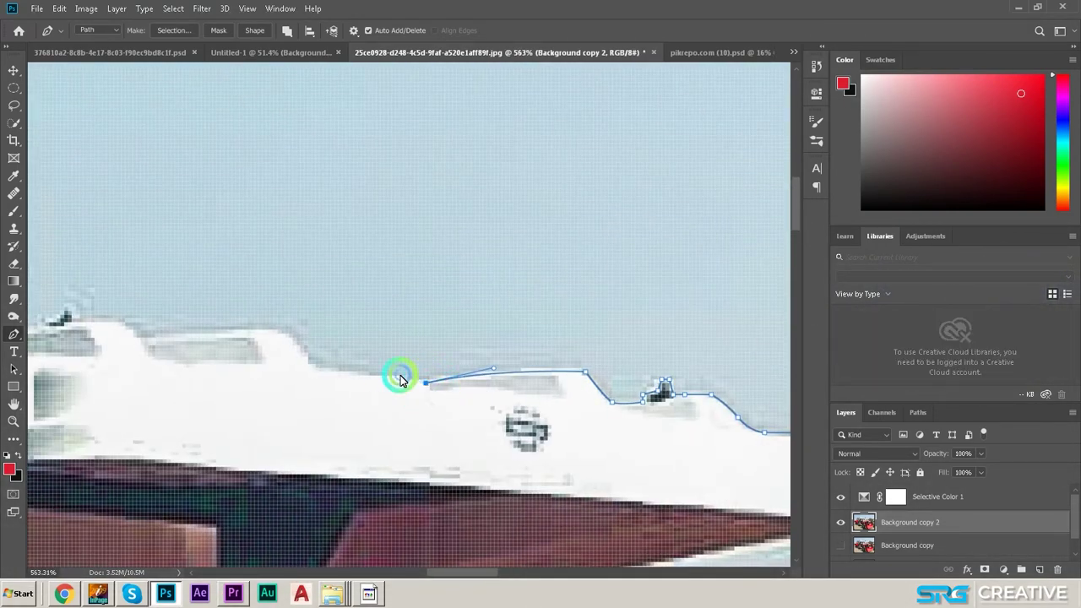
{"action": "left_click", "coordinate": [313, 370]}
{"action": "left_click_drag", "start_coordinate": [324, 371], "coordinate": [589, 355]}
{"action": "left_click", "coordinate": [439, 347]}
{"action": "left_click", "coordinate": [365, 349]}
{"action": "left_click", "coordinate": [322, 357]}
- Continue the path to the canopy's left end, undoing one misplaced anchor
{"action": "left_click_drag", "start_coordinate": [382, 340], "coordinate": [622, 341]}
{"action": "left_click", "coordinate": [626, 342]}
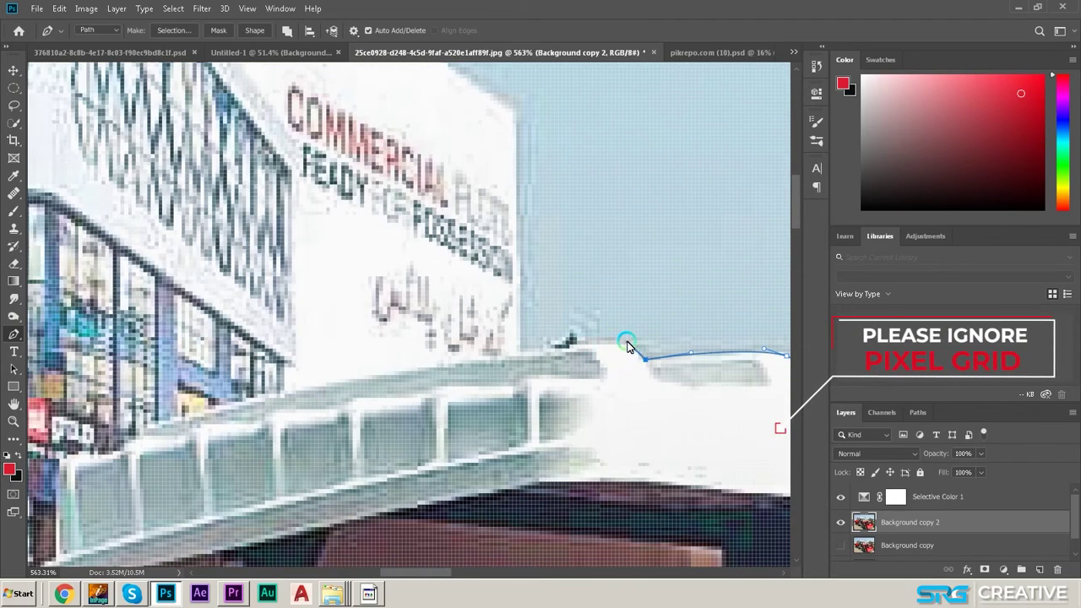
{"action": "left_click", "coordinate": [573, 332]}
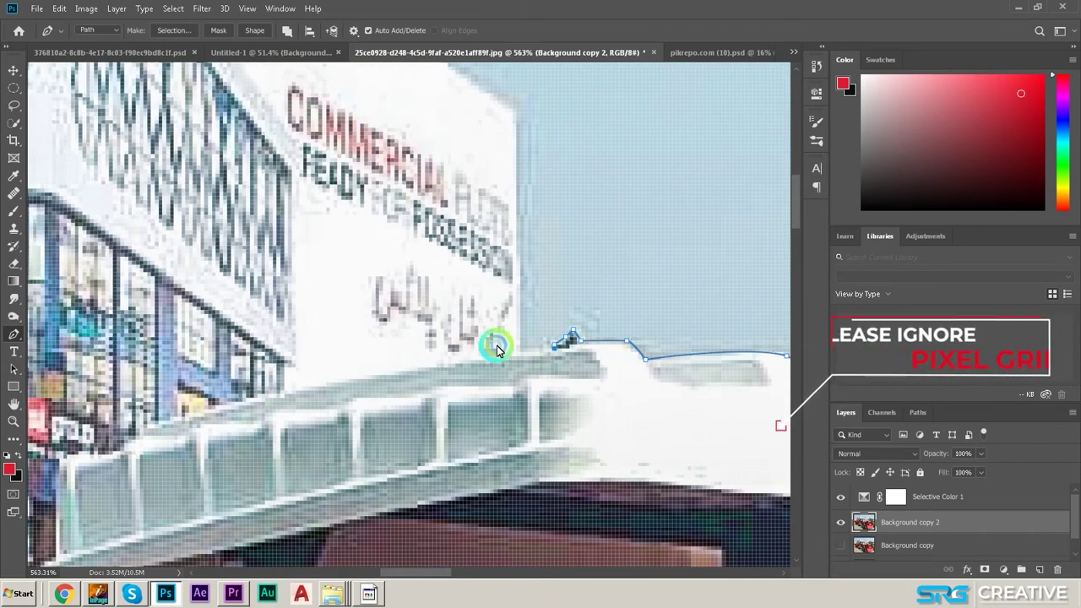
{"action": "left_click_drag", "start_coordinate": [495, 346], "coordinate": [680, 316]}
{"action": "left_click", "coordinate": [328, 378]}
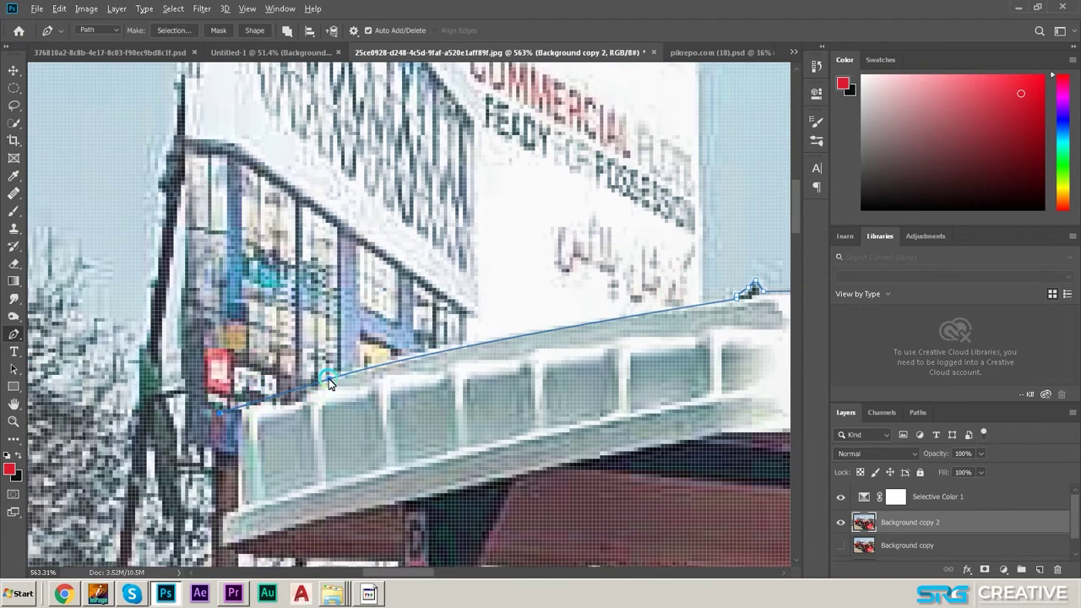
{"action": "key", "text": "ctrl+z"}
{"action": "left_click_drag", "start_coordinate": [327, 391], "coordinate": [448, 373]}
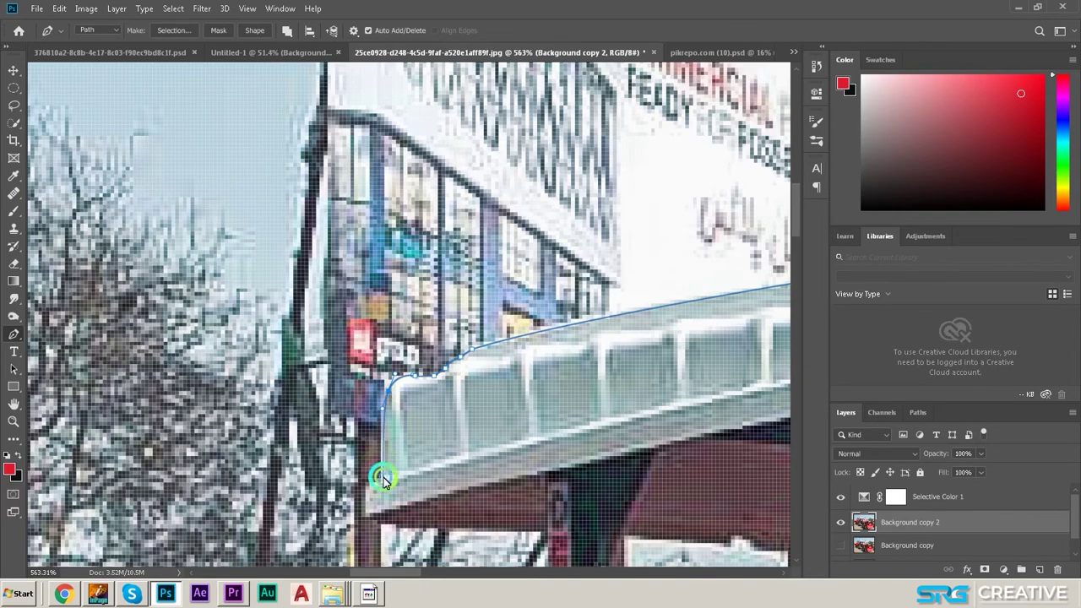
- Anchor the path at the canopy-pole corner and around the dark box down to the red body
{"action": "left_click_drag", "start_coordinate": [383, 479], "coordinate": [476, 177]}
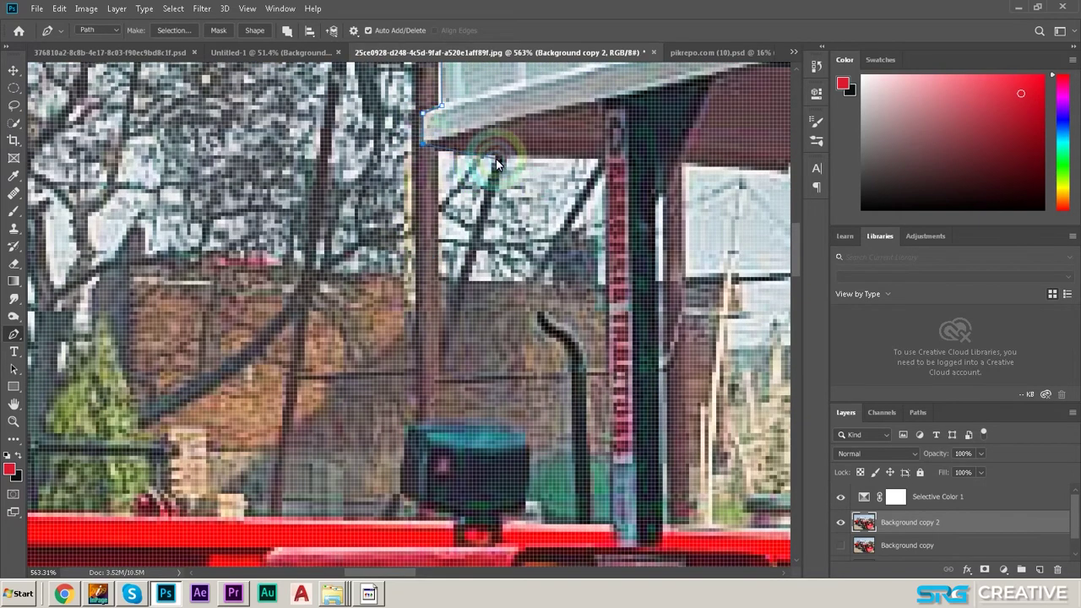
{"action": "left_click", "coordinate": [599, 156]}
{"action": "scroll", "coordinate": [540, 283], "scroll_direction": "down", "scroll_amount": 3}
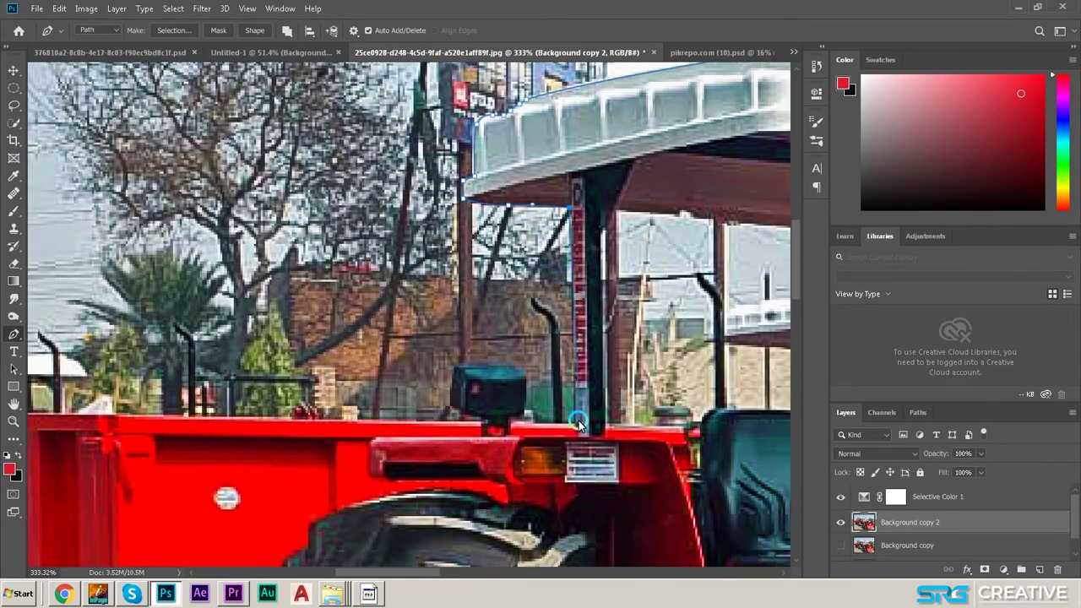
{"action": "scroll", "coordinate": [518, 423], "scroll_direction": "up", "scroll_amount": 2}
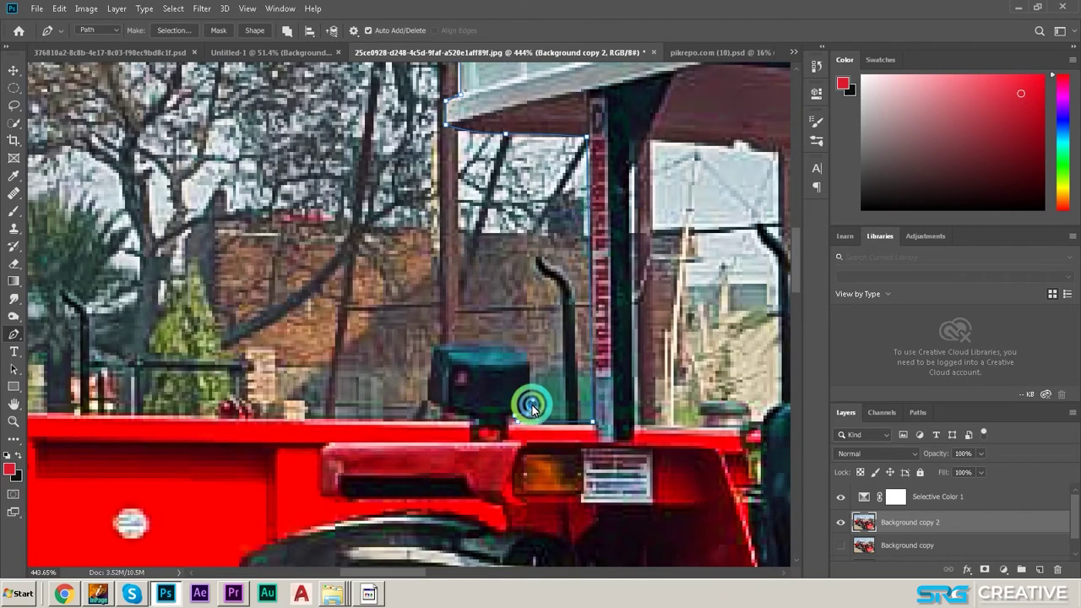
{"action": "left_click", "coordinate": [447, 350]}
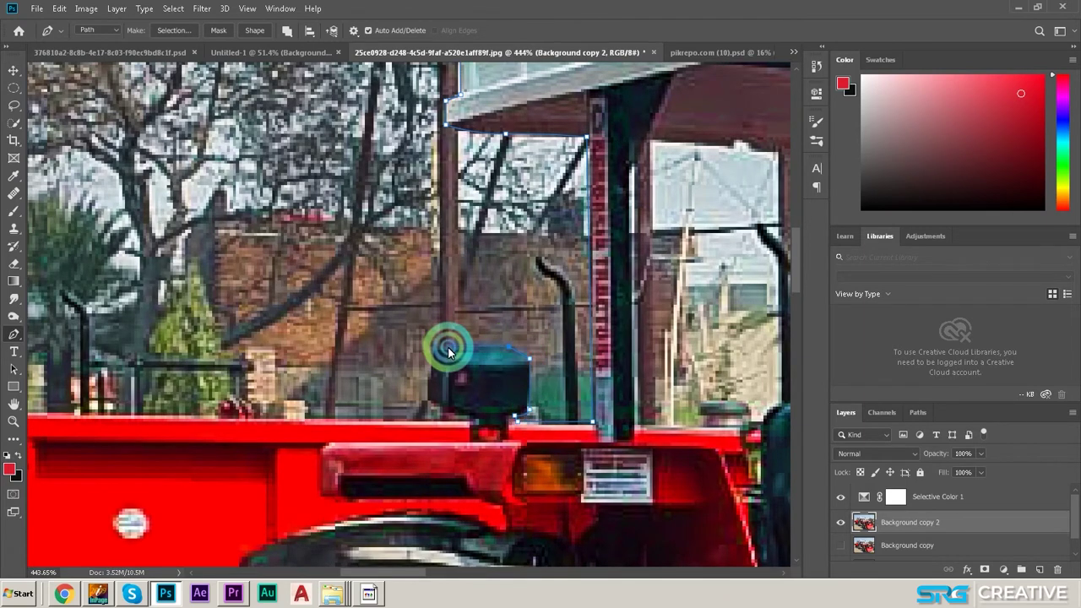
{"action": "left_click", "coordinate": [432, 413]}
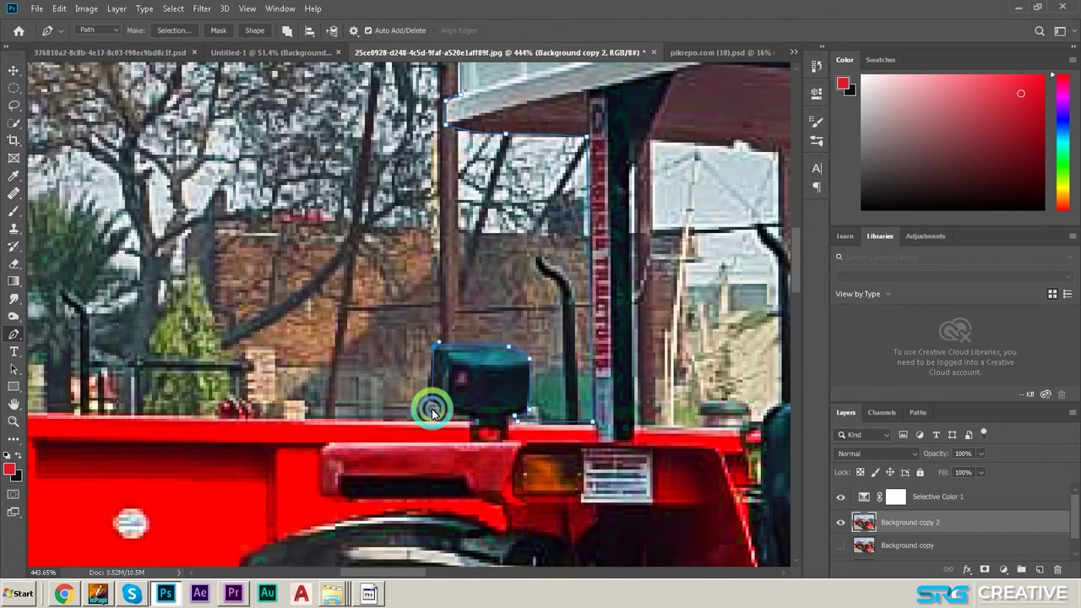
{"action": "scroll", "coordinate": [437, 411], "scroll_direction": "down", "scroll_amount": 3}
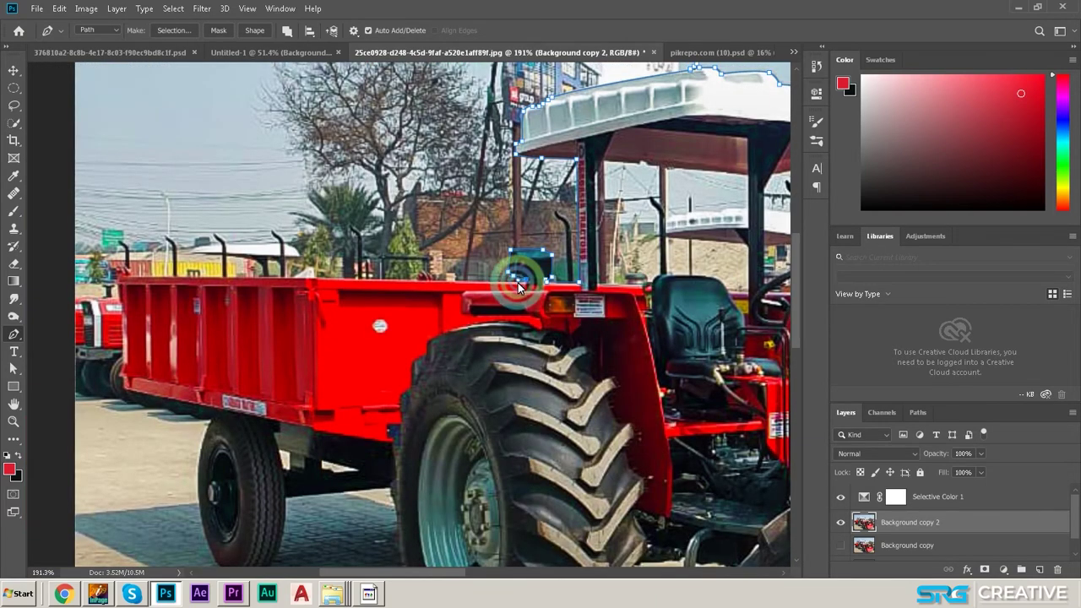
- Extend the outline along the trailer's lower edge
{"action": "scroll", "coordinate": [436, 279], "scroll_direction": "up", "scroll_amount": 3}
{"action": "scroll", "coordinate": [524, 282], "scroll_direction": "down", "scroll_amount": 2}
{"action": "scroll", "coordinate": [308, 283], "scroll_direction": "up", "scroll_amount": 1}
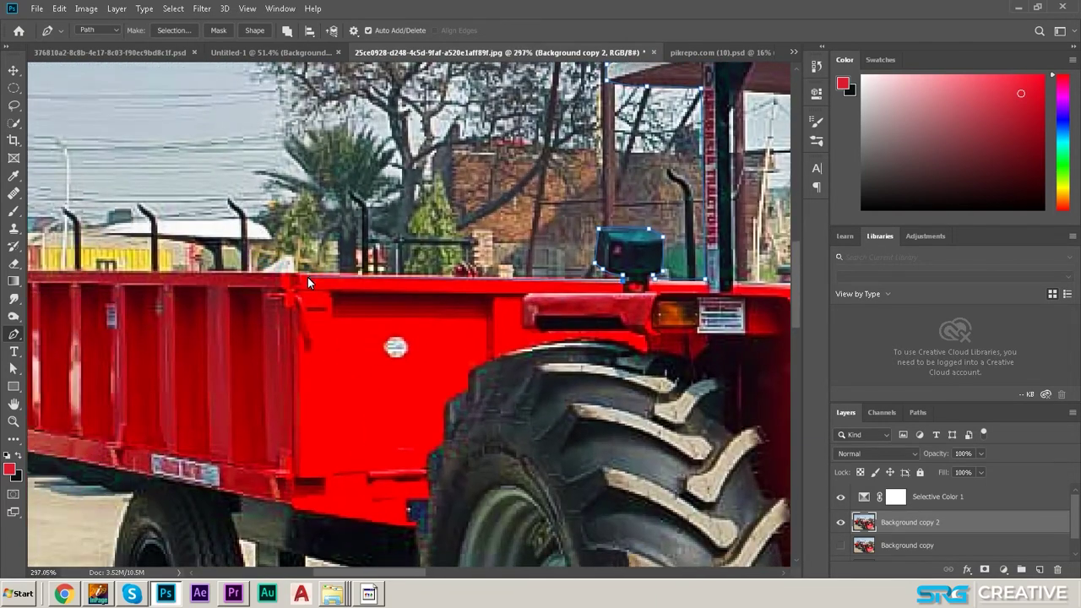
{"action": "left_click_drag", "start_coordinate": [298, 273], "coordinate": [365, 284]}
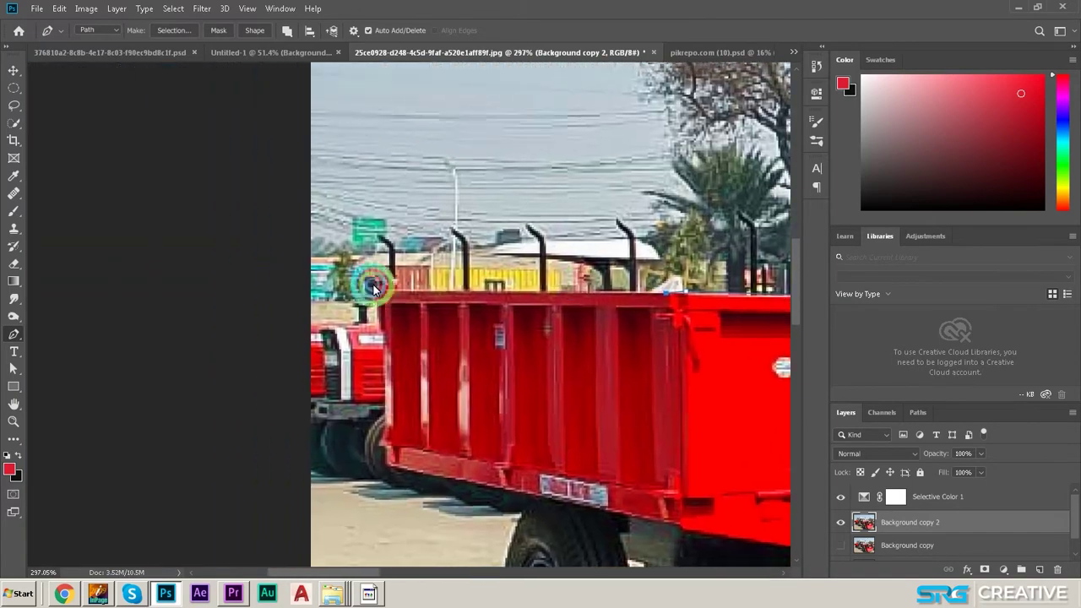
{"action": "left_click_drag", "start_coordinate": [434, 347], "coordinate": [425, 307]}
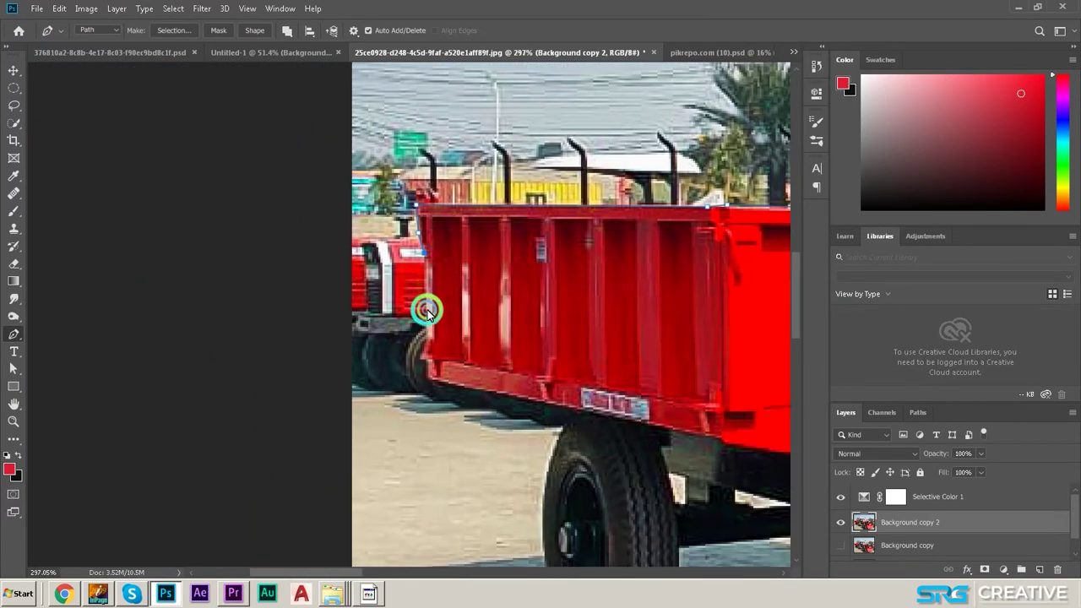
{"action": "left_click_drag", "start_coordinate": [419, 358], "coordinate": [157, 279]}
{"action": "left_click", "coordinate": [307, 312]}
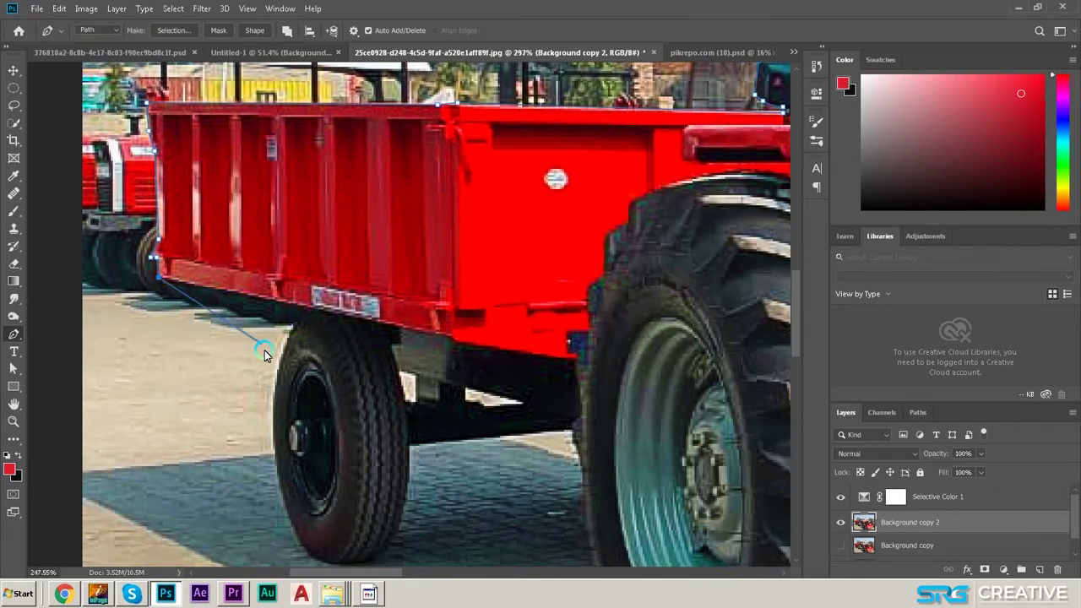
{"action": "scroll", "coordinate": [263, 355], "scroll_direction": "down", "scroll_amount": 3}
{"action": "scroll", "coordinate": [295, 319], "scroll_direction": "up", "scroll_amount": 2}
{"action": "left_click", "coordinate": [295, 318]}
{"action": "scroll", "coordinate": [386, 253], "scroll_direction": "up", "scroll_amount": 1}
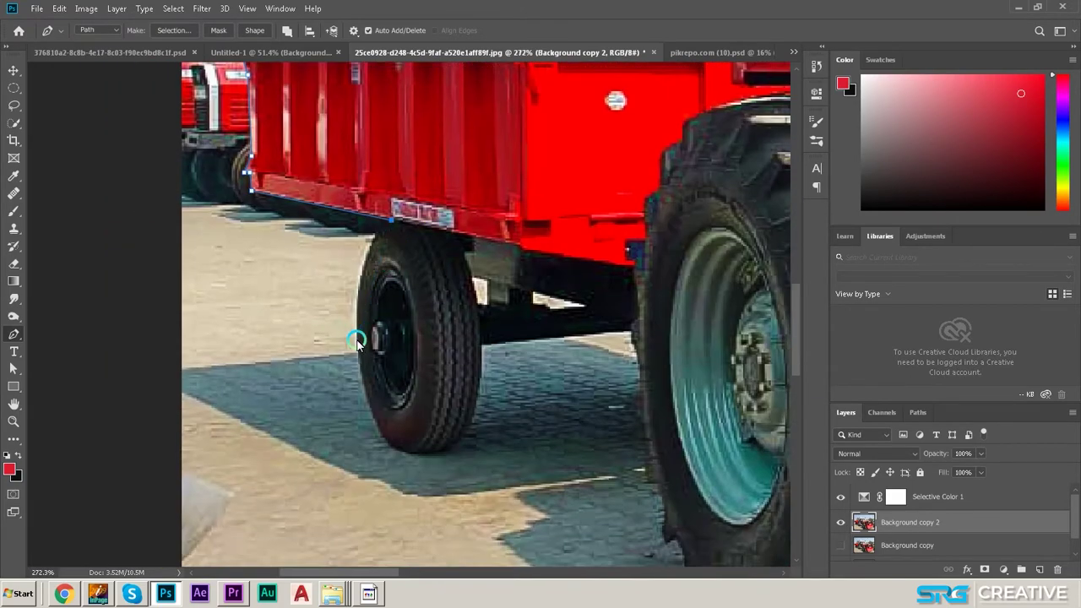
- Curve the outline around the small tyre to the big tyre's left edge
{"action": "left_click_drag", "start_coordinate": [355, 405], "coordinate": [362, 440]}
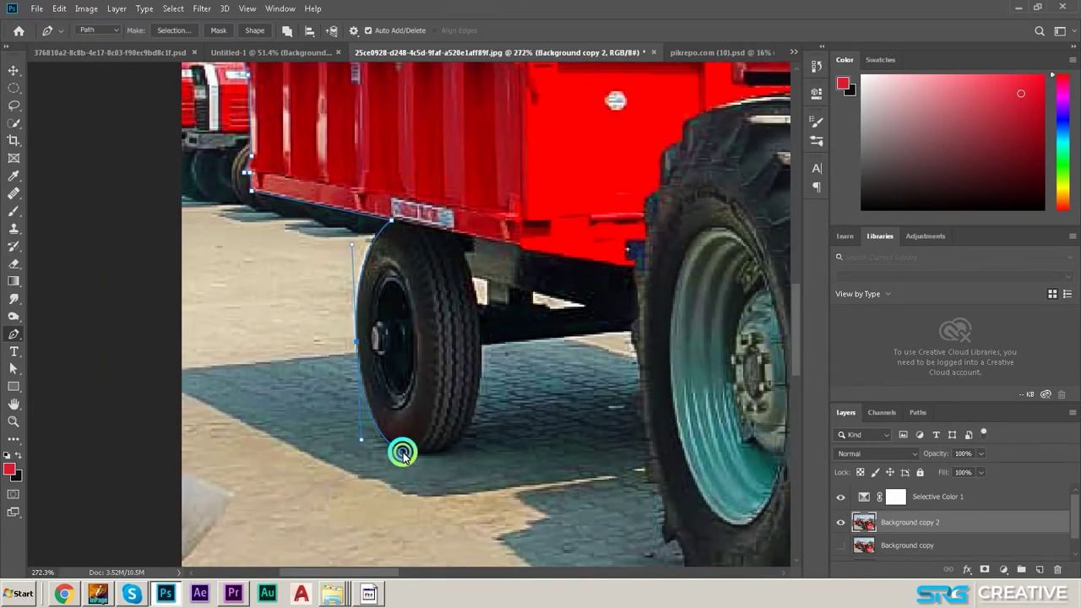
{"action": "left_click", "coordinate": [402, 452]}
{"action": "mouse_move", "coordinate": [467, 427]}
{"action": "left_mouse_down"}
{"action": "mouse_move", "coordinate": [465, 442]}
{"action": "mouse_move", "coordinate": [478, 425]}
{"action": "left_mouse_up"}
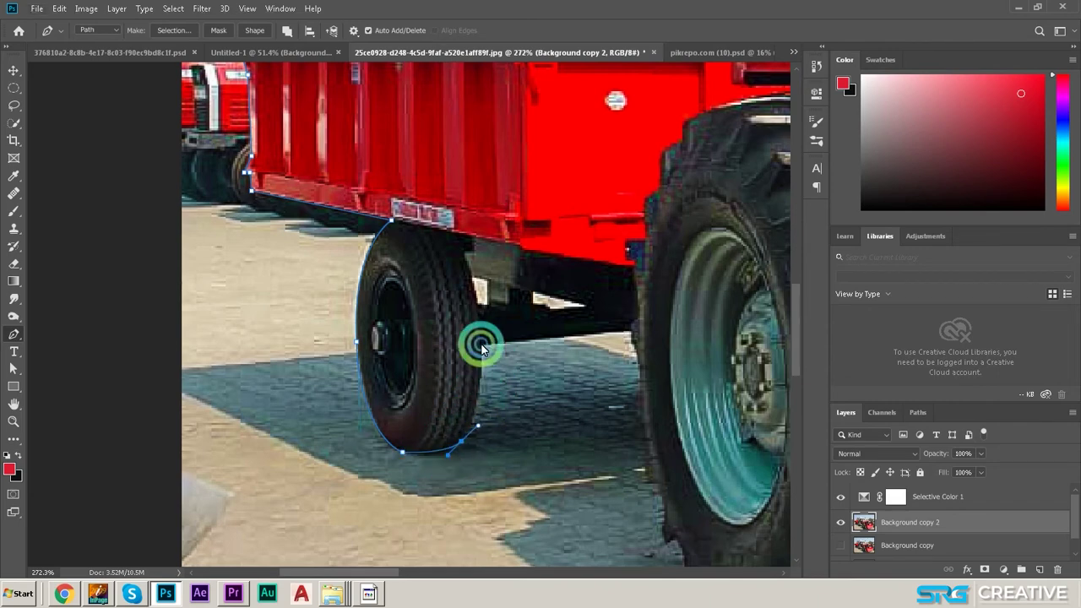
{"action": "left_click", "coordinate": [479, 344]}
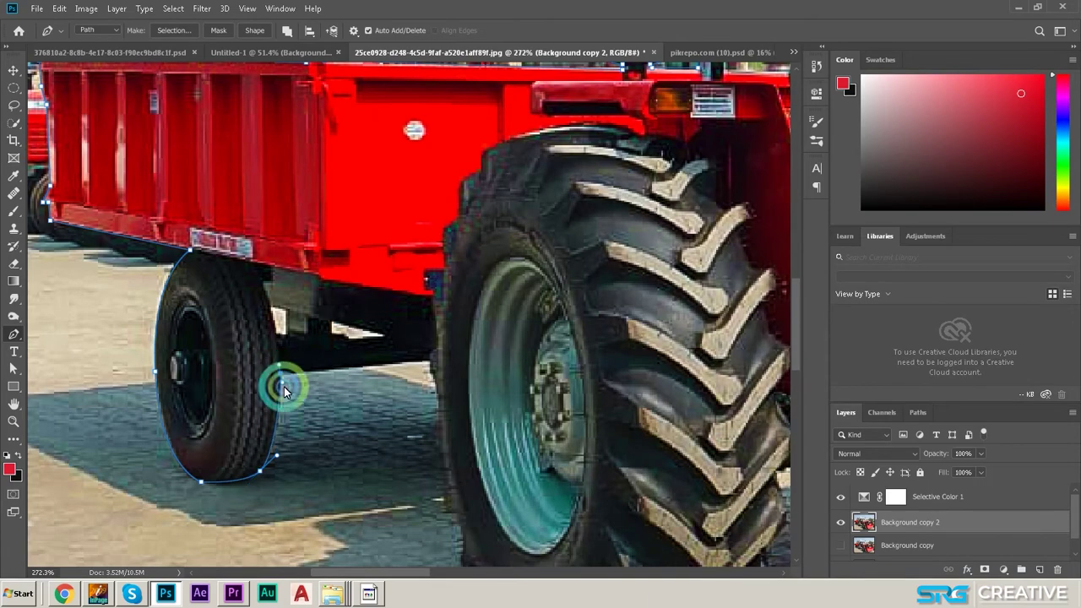
{"action": "left_click", "coordinate": [429, 360]}
- Add anchors down the big tyre's outer edge
{"action": "scroll", "coordinate": [429, 360], "scroll_direction": "up", "scroll_amount": 2}
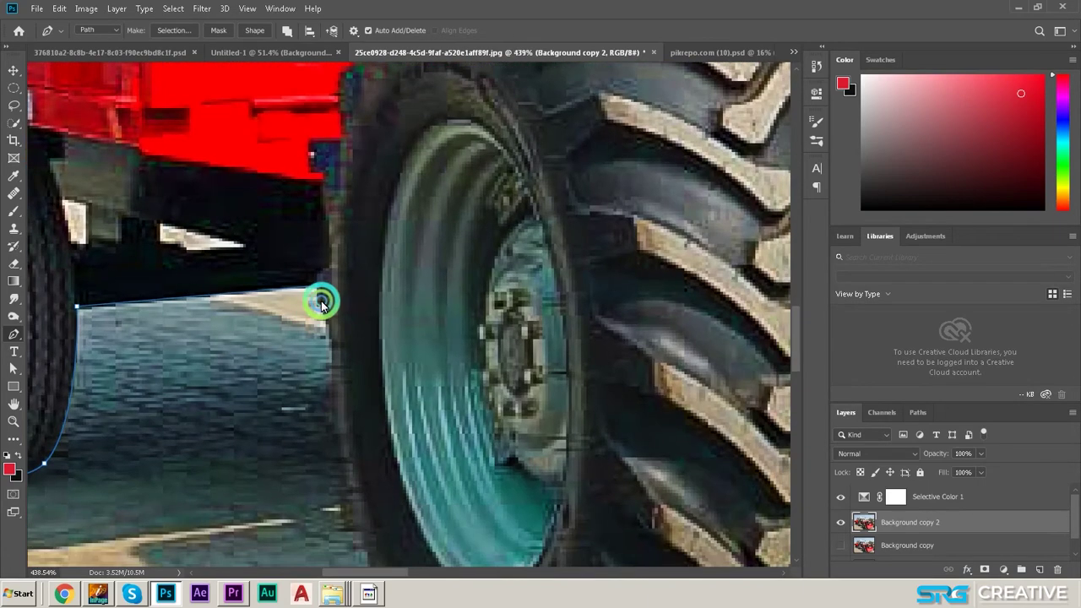
{"action": "scroll", "coordinate": [336, 338], "scroll_direction": "down", "scroll_amount": 2}
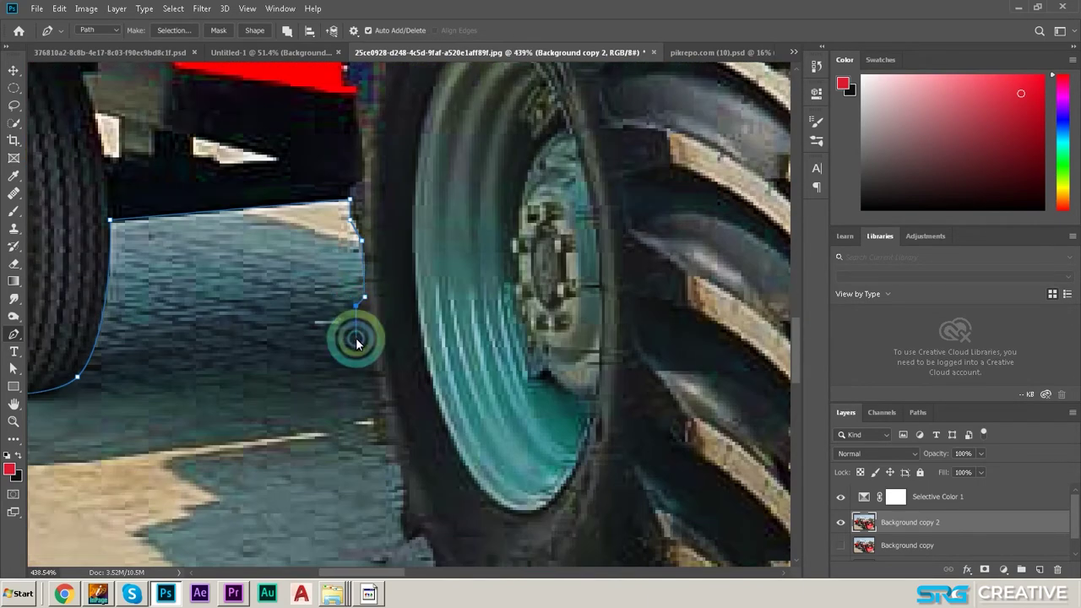
{"action": "scroll", "coordinate": [354, 338], "scroll_direction": "down", "scroll_amount": 5}
{"action": "scroll", "coordinate": [301, 232], "scroll_direction": "up", "scroll_amount": 3}
{"action": "left_click", "coordinate": [317, 223]}
{"action": "left_click", "coordinate": [319, 277]}
{"action": "left_click", "coordinate": [317, 302]}
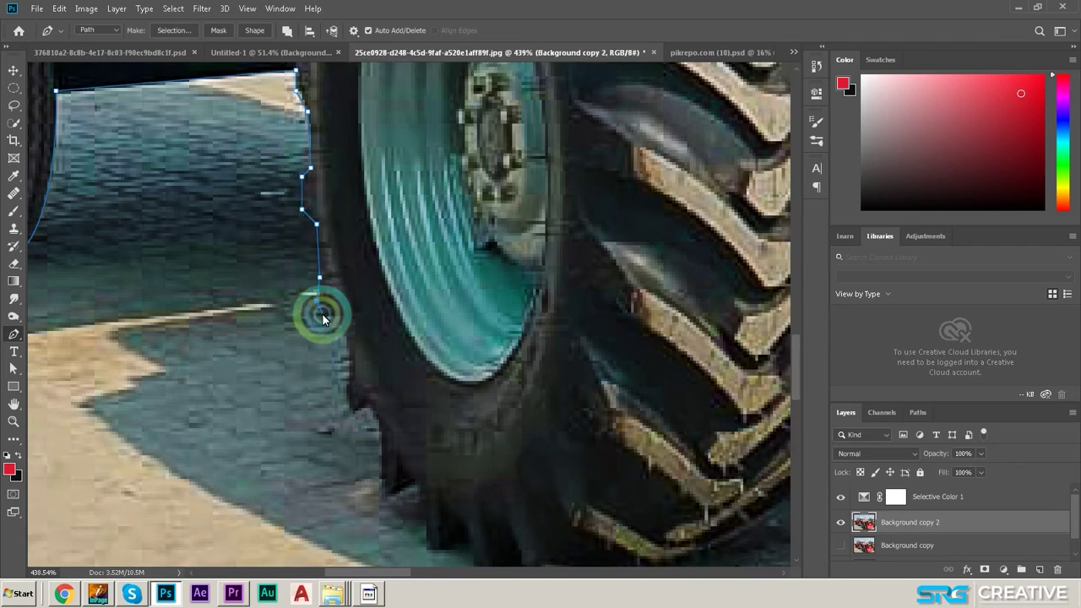
{"action": "left_click", "coordinate": [339, 315]}
- Continue the outline down the big tyre's edge to near its base
{"action": "scroll", "coordinate": [351, 335], "scroll_direction": "down", "scroll_amount": 3}
{"action": "left_click", "coordinate": [326, 232]}
{"action": "left_click", "coordinate": [321, 262]}
{"action": "left_click", "coordinate": [326, 281]}
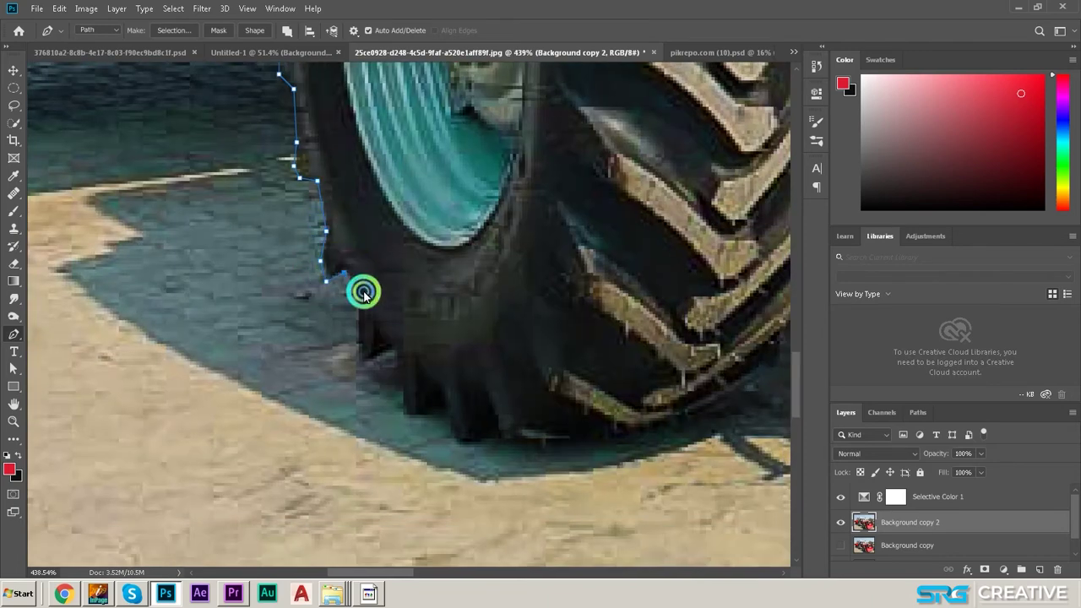
{"action": "scroll", "coordinate": [361, 292], "scroll_direction": "down", "scroll_amount": 1}
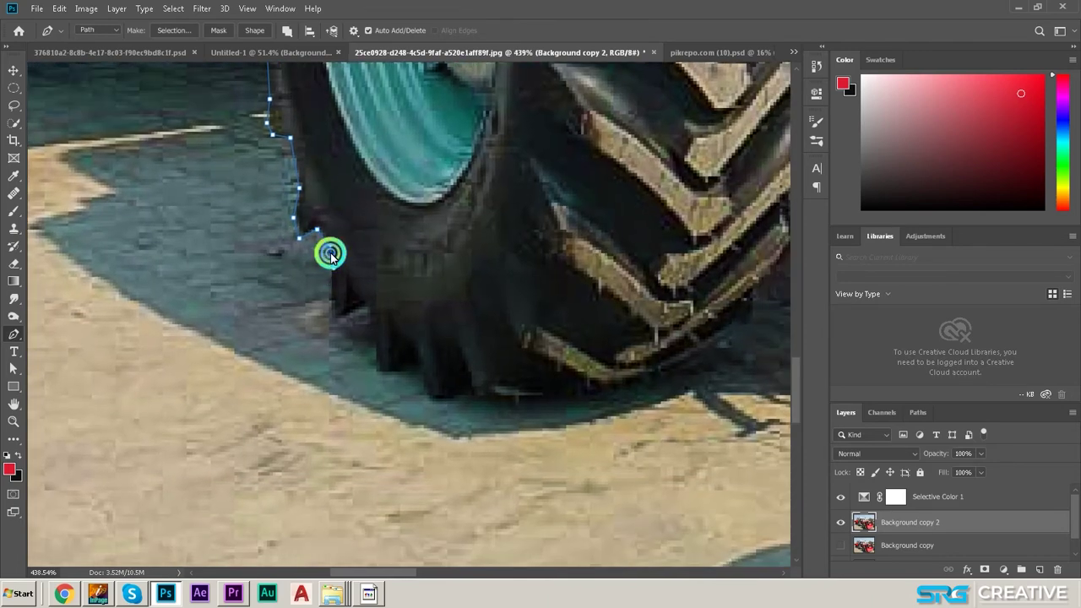
{"action": "left_click", "coordinate": [333, 315]}
- Trace the outline along the big tyre's bottom to its bottom-right corner
{"action": "left_click_drag", "start_coordinate": [336, 299], "coordinate": [179, 184]}
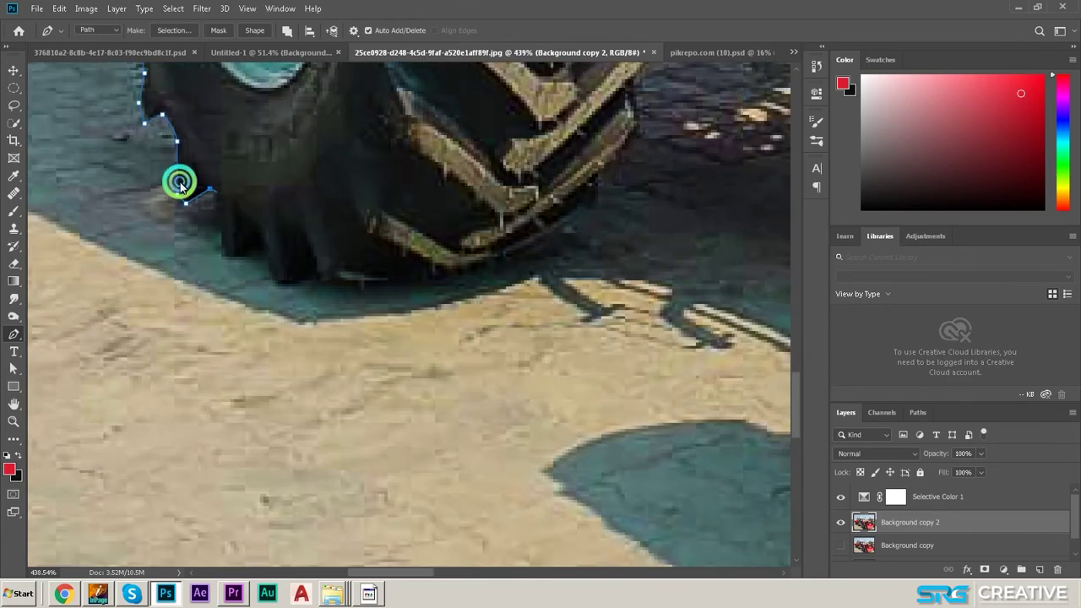
{"action": "left_click", "coordinate": [263, 253]}
{"action": "scroll", "coordinate": [231, 237], "scroll_direction": "down", "scroll_amount": 1}
{"action": "left_click", "coordinate": [234, 239]}
{"action": "left_click", "coordinate": [278, 236]}
{"action": "mouse_move", "coordinate": [279, 236]}
{"action": "left_mouse_down"}
{"action": "mouse_move", "coordinate": [216, 329]}
{"action": "mouse_move", "coordinate": [300, 296]}
{"action": "left_mouse_up"}
{"action": "scroll", "coordinate": [273, 312], "scroll_direction": "right", "scroll_amount": 2}
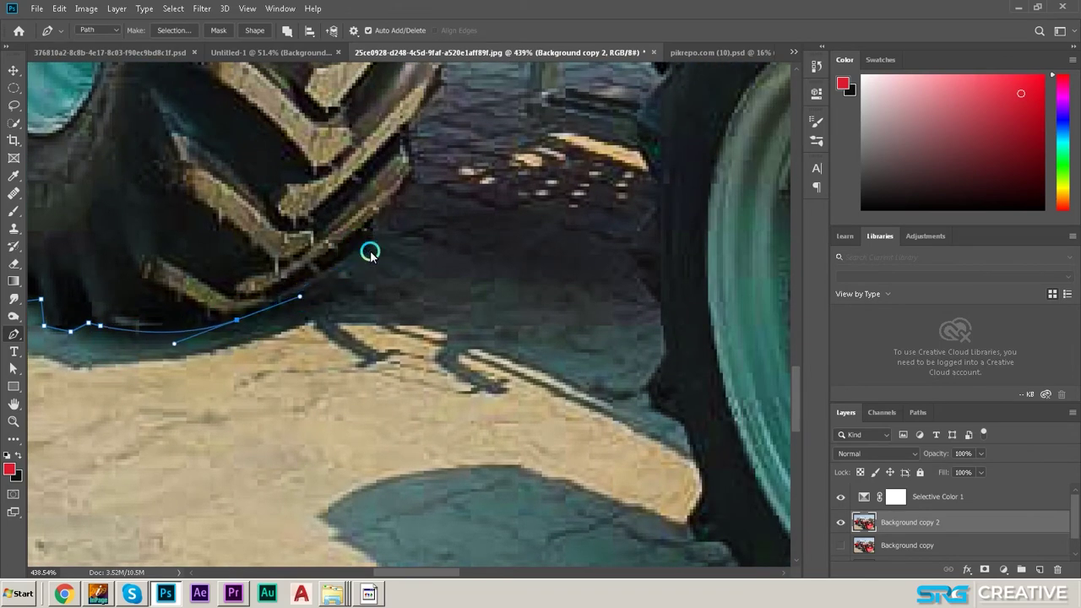
{"action": "scroll", "coordinate": [305, 304], "scroll_direction": "up", "scroll_amount": 2}
{"action": "left_click", "coordinate": [311, 350]}
- Trace up the big tyre's rear edge to a curved anchor below the metal pipe
{"action": "scroll", "coordinate": [313, 415], "scroll_direction": "up", "scroll_amount": 2}
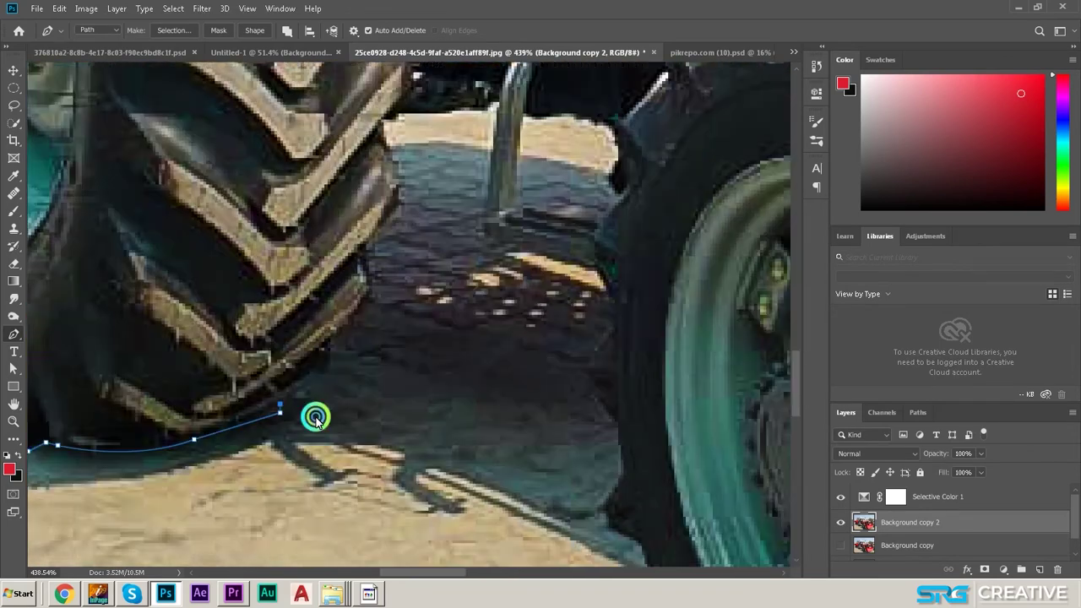
{"action": "scroll", "coordinate": [305, 410], "scroll_direction": "up", "scroll_amount": 2}
{"action": "scroll", "coordinate": [305, 409], "scroll_direction": "right", "scroll_amount": 1}
{"action": "left_click", "coordinate": [245, 474]}
{"action": "left_click", "coordinate": [284, 435]}
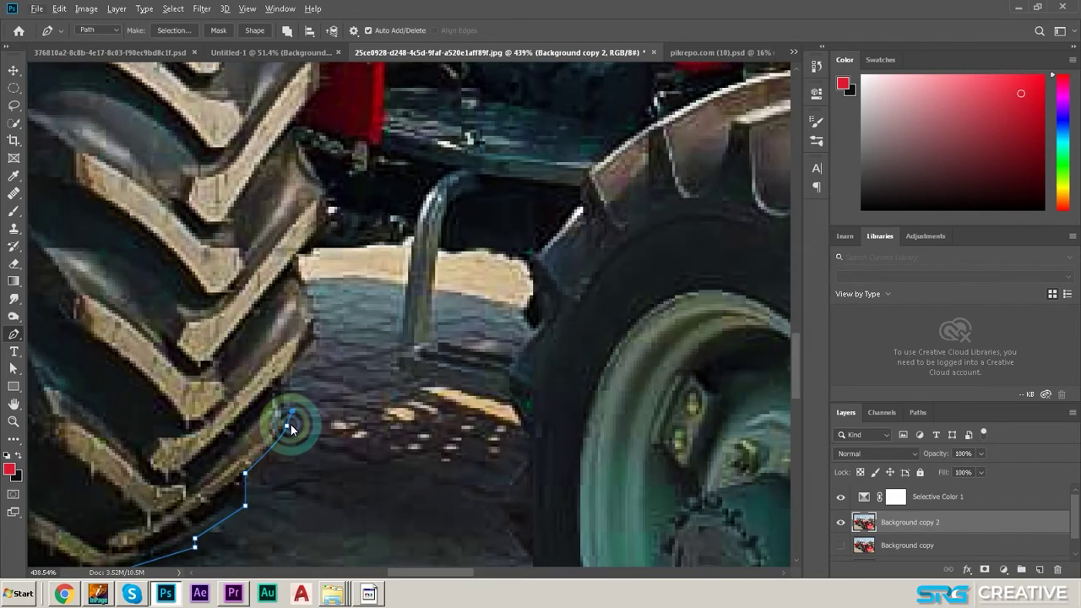
{"action": "left_click", "coordinate": [284, 390]}
{"action": "scroll", "coordinate": [284, 390], "scroll_direction": "up", "scroll_amount": 2}
{"action": "left_click", "coordinate": [308, 436]}
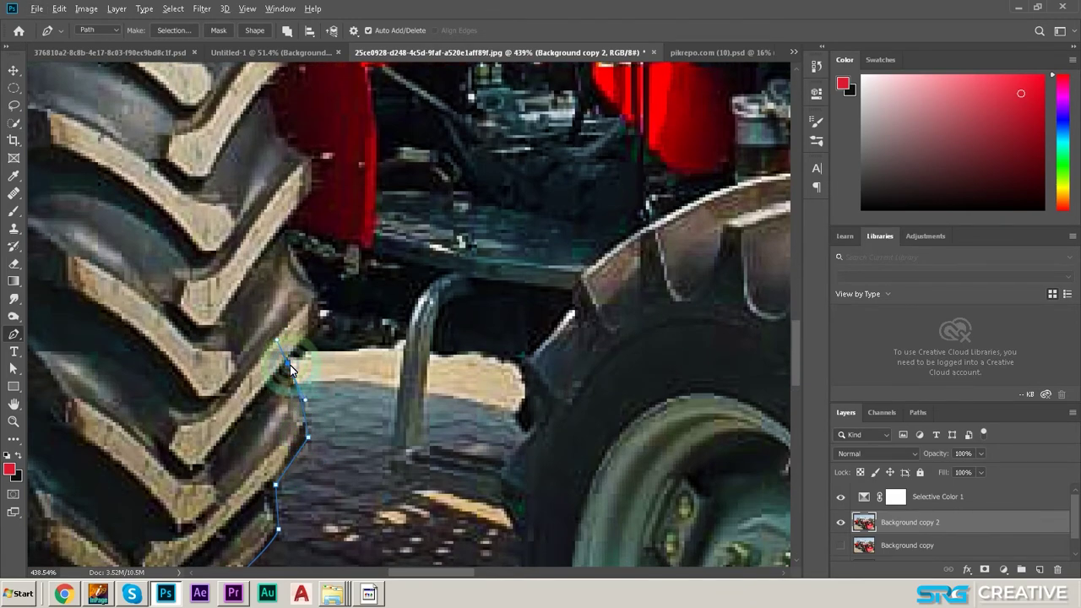
{"action": "scroll", "coordinate": [306, 356], "scroll_direction": "right", "scroll_amount": 2}
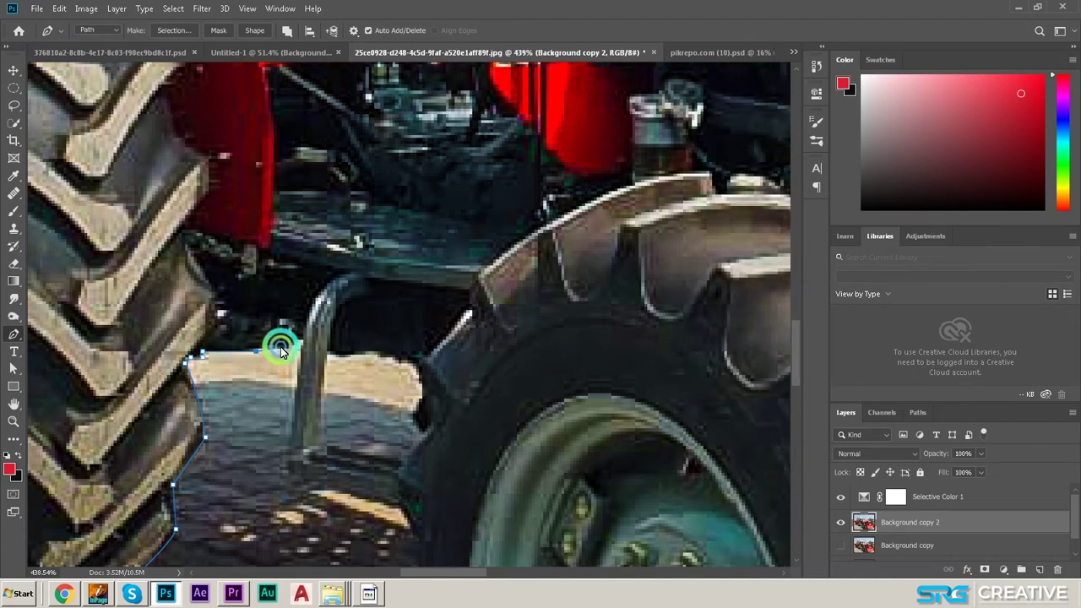
{"action": "scroll", "coordinate": [302, 342], "scroll_direction": "down", "scroll_amount": 1}
{"action": "scroll", "coordinate": [303, 342], "scroll_direction": "left", "scroll_amount": 1}
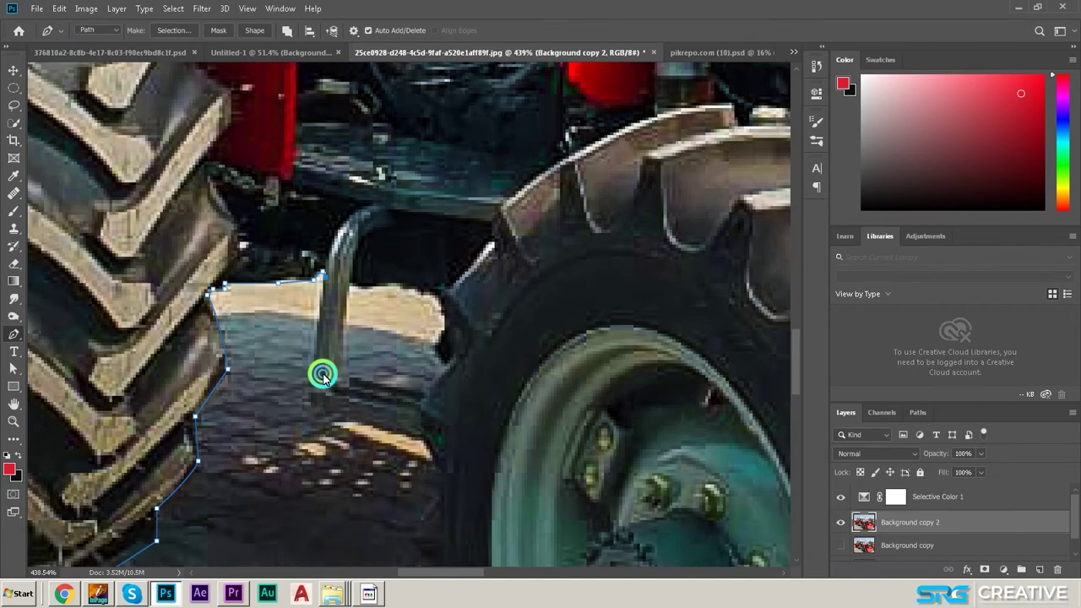
{"action": "left_click_drag", "start_coordinate": [317, 411], "coordinate": [339, 415]}
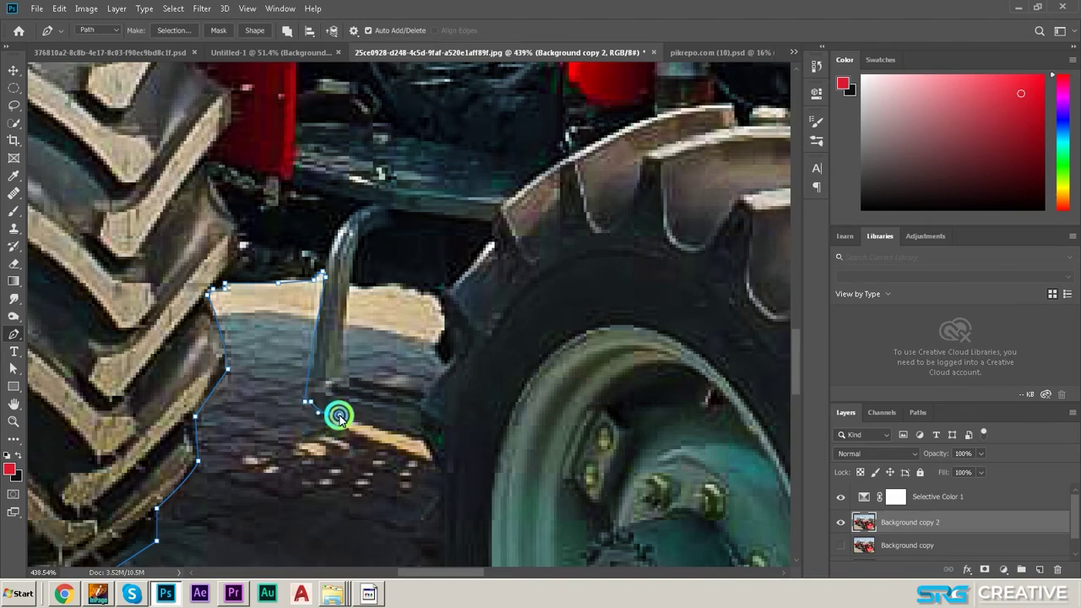
- Anchor the outline down the rear tyre's left edge
{"action": "left_click_drag", "start_coordinate": [423, 440], "coordinate": [241, 228]}
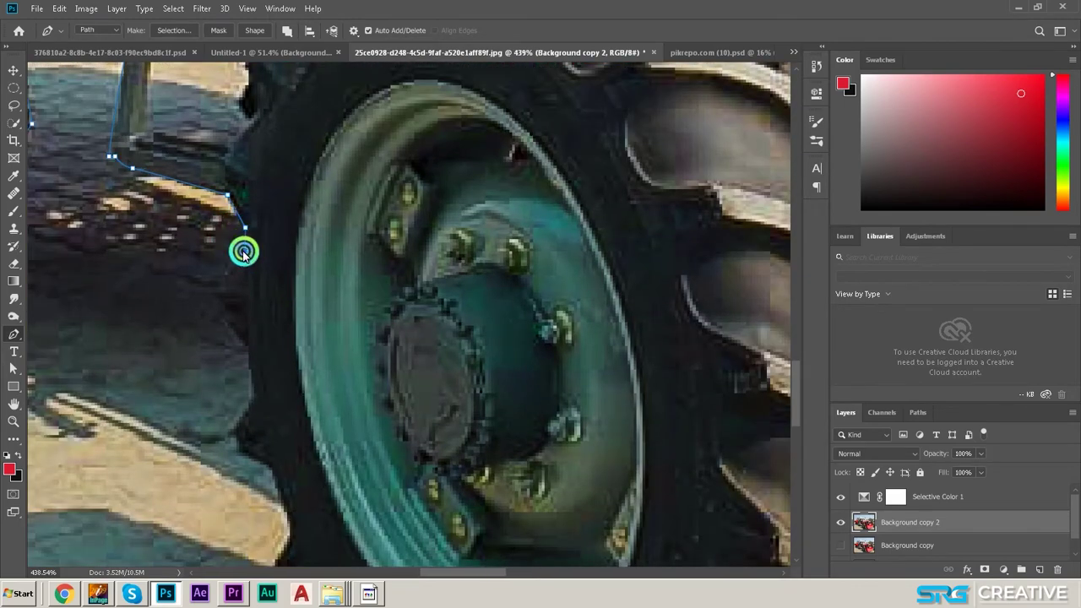
{"action": "left_click", "coordinate": [243, 251]}
{"action": "left_click", "coordinate": [246, 306]}
{"action": "scroll", "coordinate": [247, 315], "scroll_direction": "down", "scroll_amount": 2}
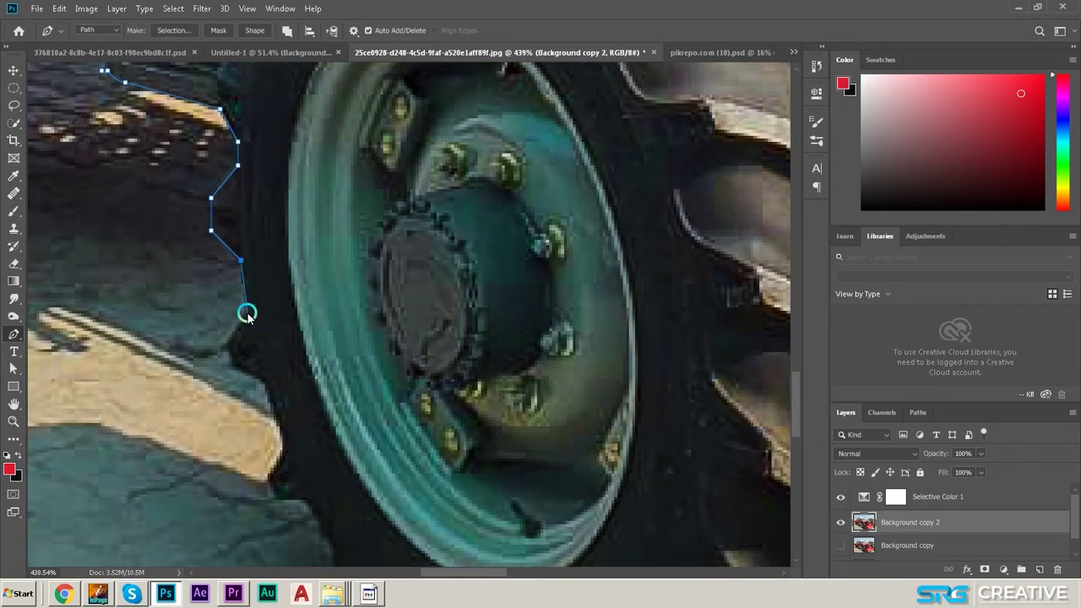
{"action": "left_click_drag", "start_coordinate": [247, 345], "coordinate": [270, 270]}
{"action": "left_click", "coordinate": [254, 275]}
{"action": "left_click", "coordinate": [261, 299]}
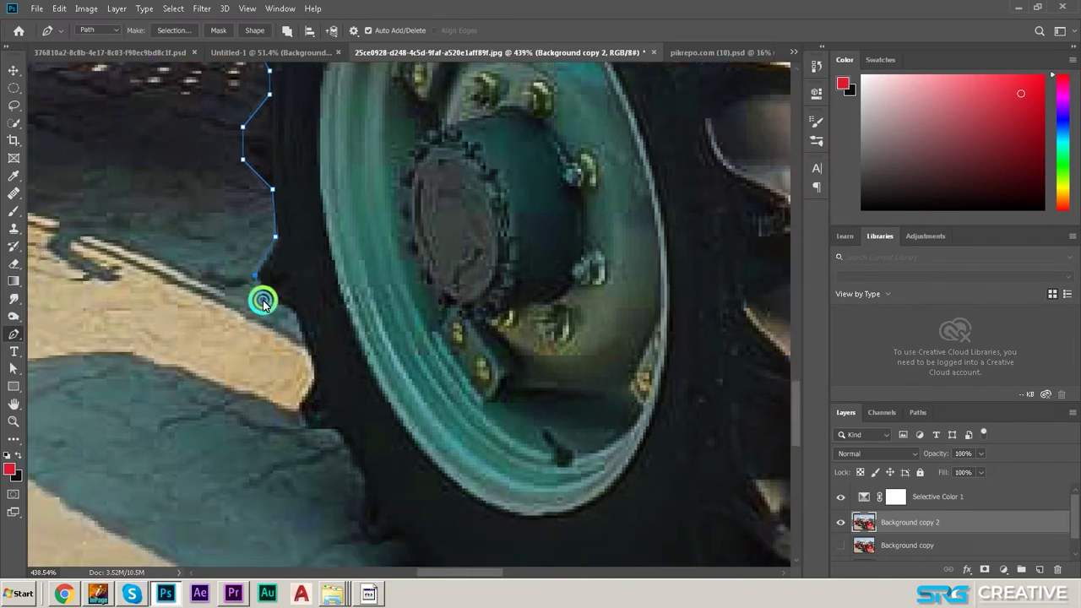
{"action": "left_click", "coordinate": [257, 361]}
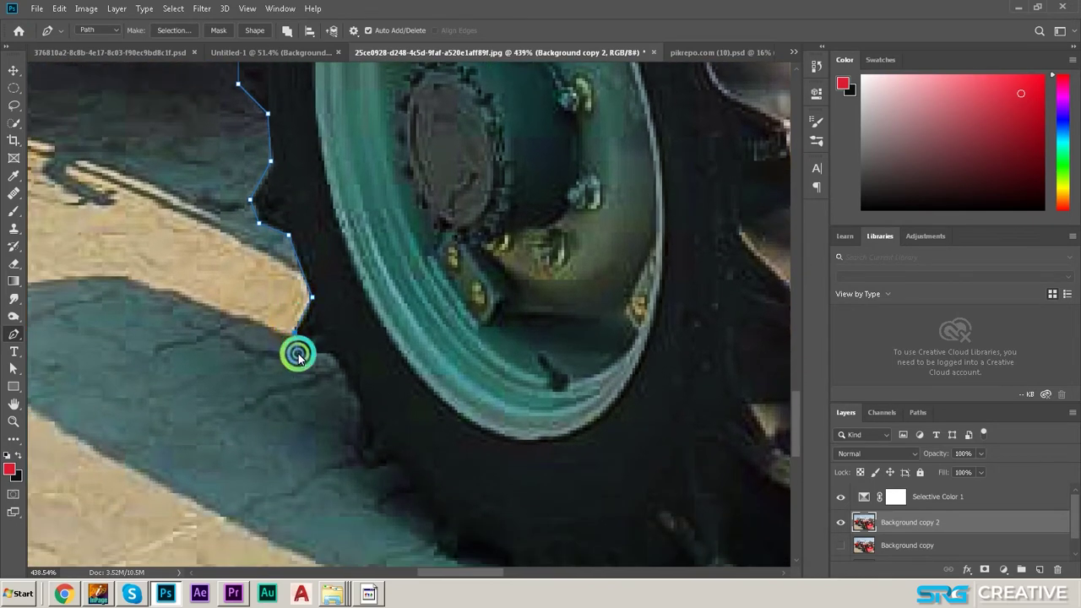
- Trace along the rear tyre's lower edge to its base
{"action": "left_click_drag", "start_coordinate": [330, 354], "coordinate": [210, 353]}
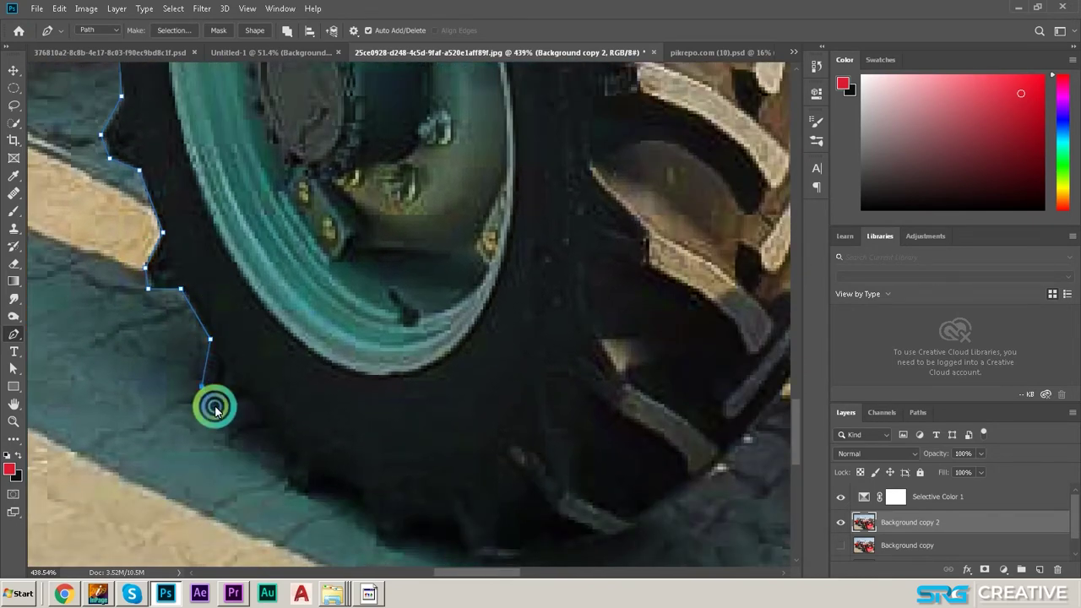
{"action": "left_click", "coordinate": [249, 404]}
{"action": "left_click", "coordinate": [102, 314]}
{"action": "mouse_move", "coordinate": [270, 398]}
{"action": "left_mouse_down"}
{"action": "mouse_move", "coordinate": [101, 314]}
{"action": "mouse_move", "coordinate": [151, 327]}
{"action": "left_mouse_up"}
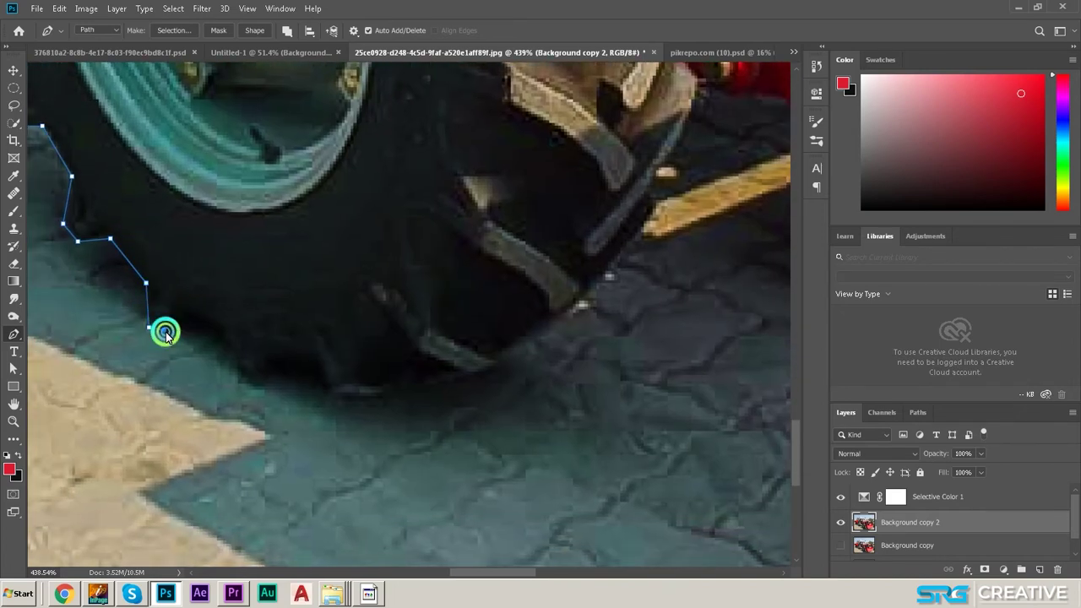
{"action": "left_click_drag", "start_coordinate": [220, 344], "coordinate": [169, 292]}
{"action": "left_click", "coordinate": [171, 292]}
{"action": "left_click", "coordinate": [189, 334]}
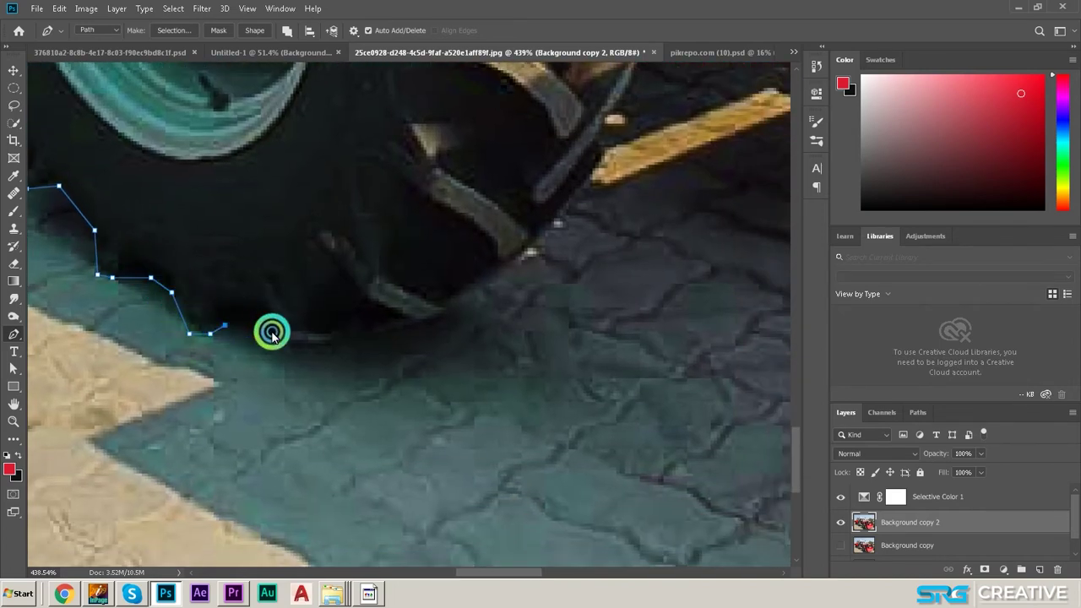
- Curve the outline along the tyre's base toward its outer edge
{"action": "left_click_drag", "start_coordinate": [275, 340], "coordinate": [205, 340]}
{"action": "left_click", "coordinate": [206, 340]}
{"action": "left_click", "coordinate": [254, 335]}
{"action": "mouse_move", "coordinate": [321, 321]}
{"action": "left_mouse_down"}
{"action": "mouse_move", "coordinate": [191, 360]}
{"action": "mouse_move", "coordinate": [224, 427]}
{"action": "left_mouse_up"}
{"action": "left_click", "coordinate": [190, 361]}
{"action": "left_click", "coordinate": [221, 422]}
- Curve the pen path up the tyre's tread and side to where it meets the bracket
{"action": "left_click", "coordinate": [241, 406]}
{"action": "left_click_drag", "start_coordinate": [312, 353], "coordinate": [244, 385]}
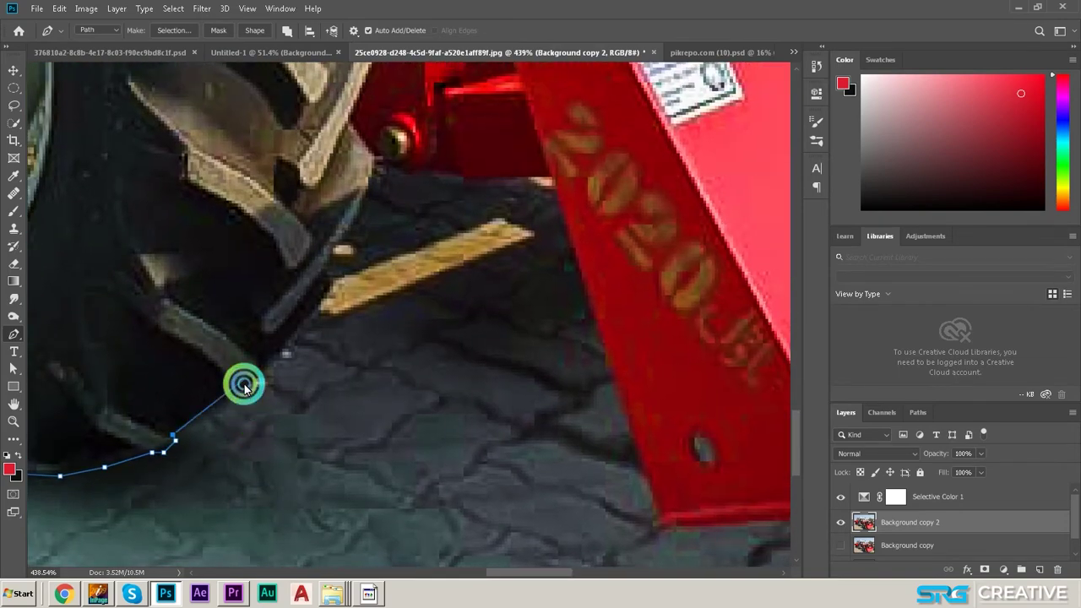
{"action": "mouse_move", "coordinate": [332, 285]}
{"action": "left_mouse_down"}
{"action": "mouse_move", "coordinate": [322, 328]}
{"action": "mouse_move", "coordinate": [297, 313]}
{"action": "mouse_move", "coordinate": [300, 391]}
{"action": "left_mouse_up"}
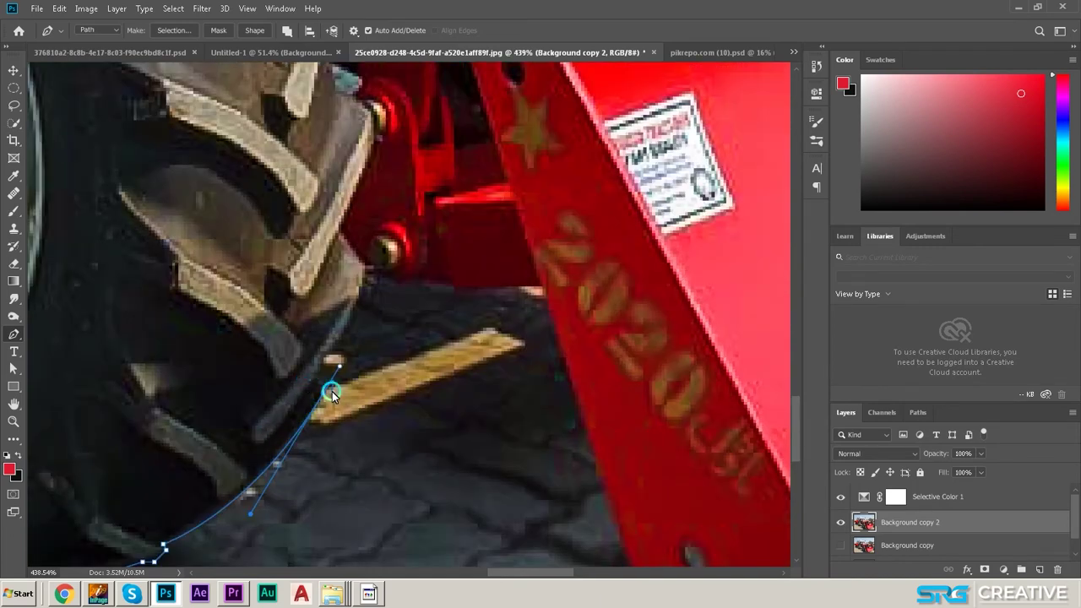
{"action": "scroll", "coordinate": [338, 368], "scroll_direction": "up", "scroll_amount": 2}
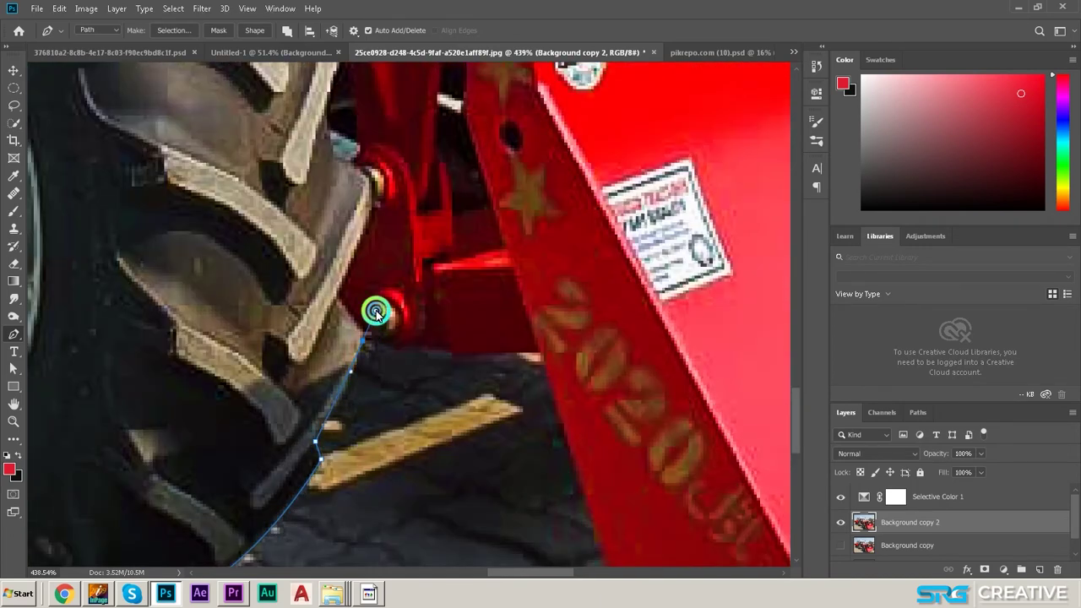
{"action": "left_click_drag", "start_coordinate": [375, 310], "coordinate": [370, 352]}
{"action": "left_click", "coordinate": [355, 391]}
{"action": "mouse_move", "coordinate": [435, 345]}
{"action": "left_mouse_down"}
{"action": "mouse_move", "coordinate": [344, 357]}
{"action": "mouse_move", "coordinate": [353, 361]}
{"action": "left_mouse_up"}
- Anchor the path at the red bracket's bottom corner
{"action": "scroll", "coordinate": [436, 363], "scroll_direction": "down", "scroll_amount": 5}
{"action": "scroll", "coordinate": [379, 368], "scroll_direction": "up", "scroll_amount": 5}
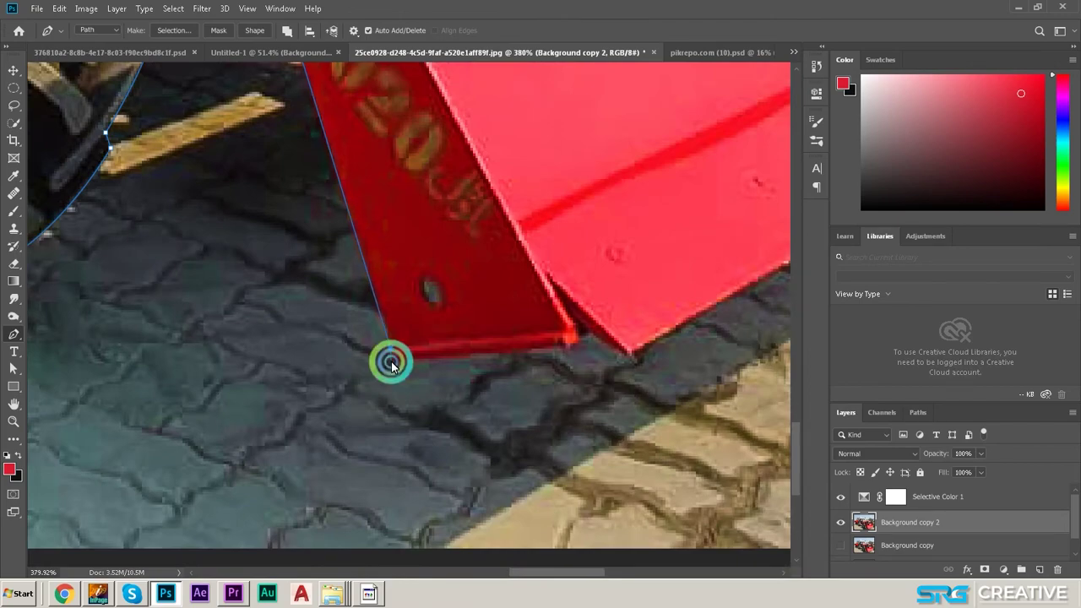
{"action": "scroll", "coordinate": [391, 363], "scroll_direction": "up", "scroll_amount": 2}
{"action": "scroll", "coordinate": [389, 420], "scroll_direction": "right", "scroll_amount": 4}
{"action": "left_click", "coordinate": [427, 399]}
{"action": "scroll", "coordinate": [422, 405], "scroll_direction": "right", "scroll_amount": 3}
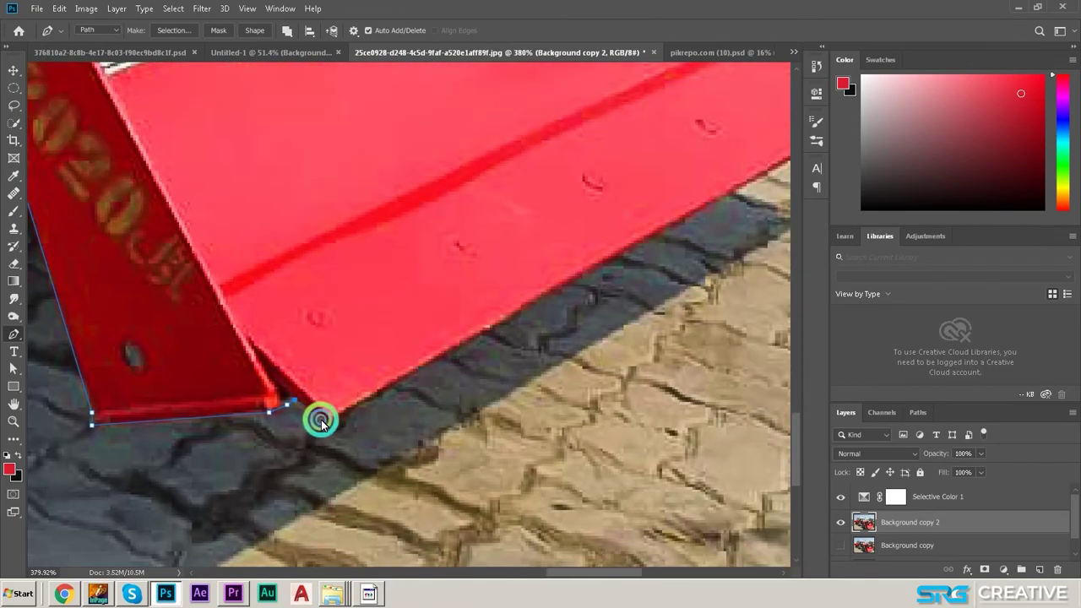
{"action": "scroll", "coordinate": [312, 431], "scroll_direction": "right", "scroll_amount": 5}
{"action": "scroll", "coordinate": [338, 473], "scroll_direction": "down", "scroll_amount": 3}
{"action": "scroll", "coordinate": [422, 460], "scroll_direction": "up", "scroll_amount": 4}
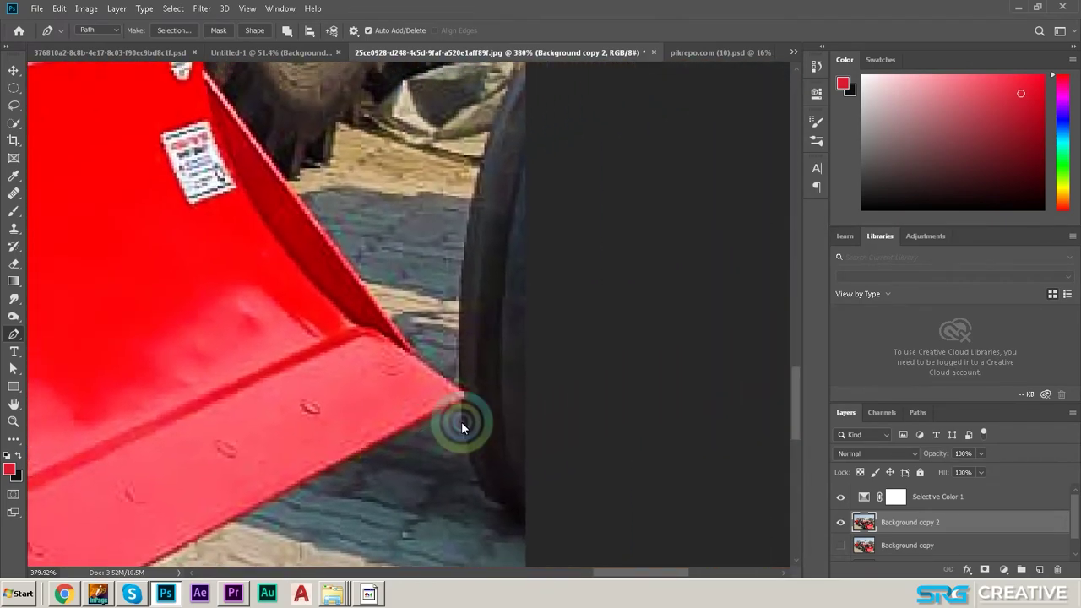
{"action": "scroll", "coordinate": [405, 393], "scroll_direction": "down", "scroll_amount": 2}
{"action": "scroll", "coordinate": [357, 379], "scroll_direction": "down", "scroll_amount": 2}
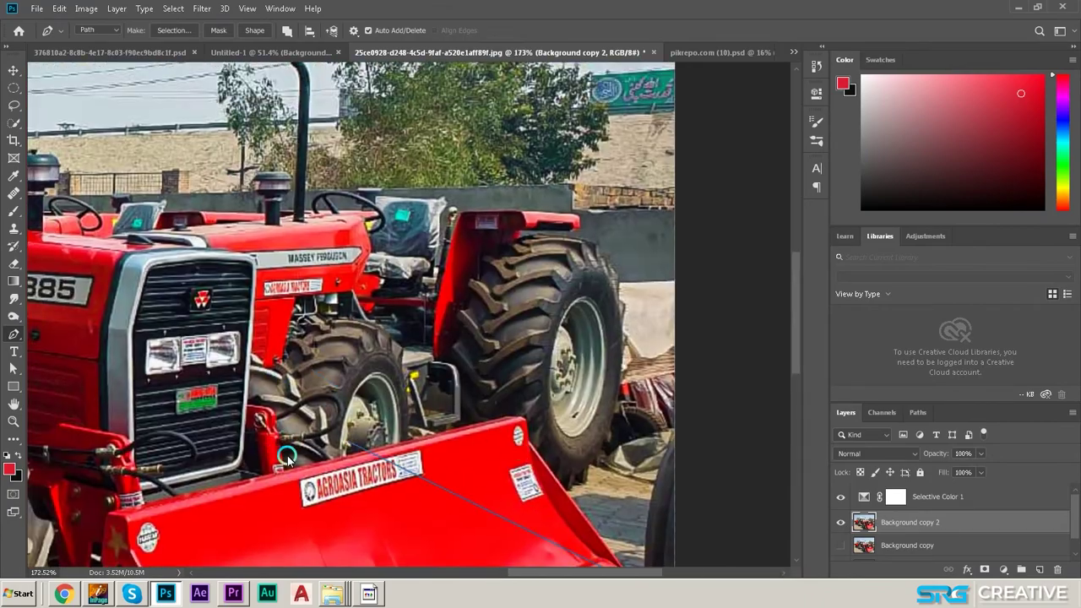
{"action": "scroll", "coordinate": [632, 572], "scroll_direction": "up", "scroll_amount": 3}
{"action": "scroll", "coordinate": [567, 417], "scroll_direction": "up", "scroll_amount": 3}
- Zoom in and anchor the path along the bucket's lower edge up to its top corner
{"action": "key", "text": "z"}
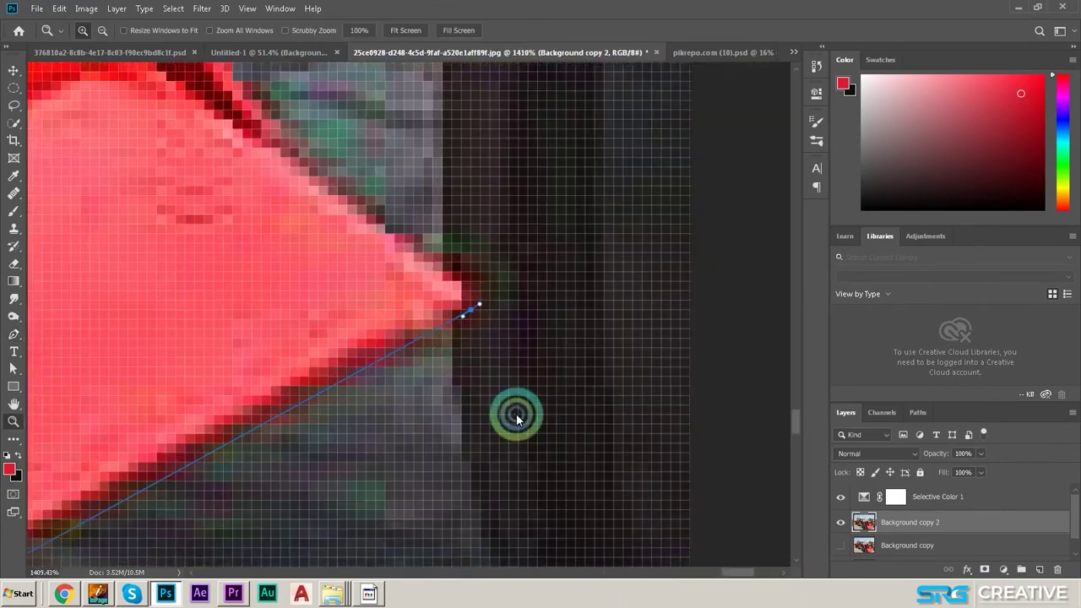
{"action": "left_click", "coordinate": [475, 387]}
{"action": "scroll", "coordinate": [475, 386], "scroll_direction": "down", "scroll_amount": 5}
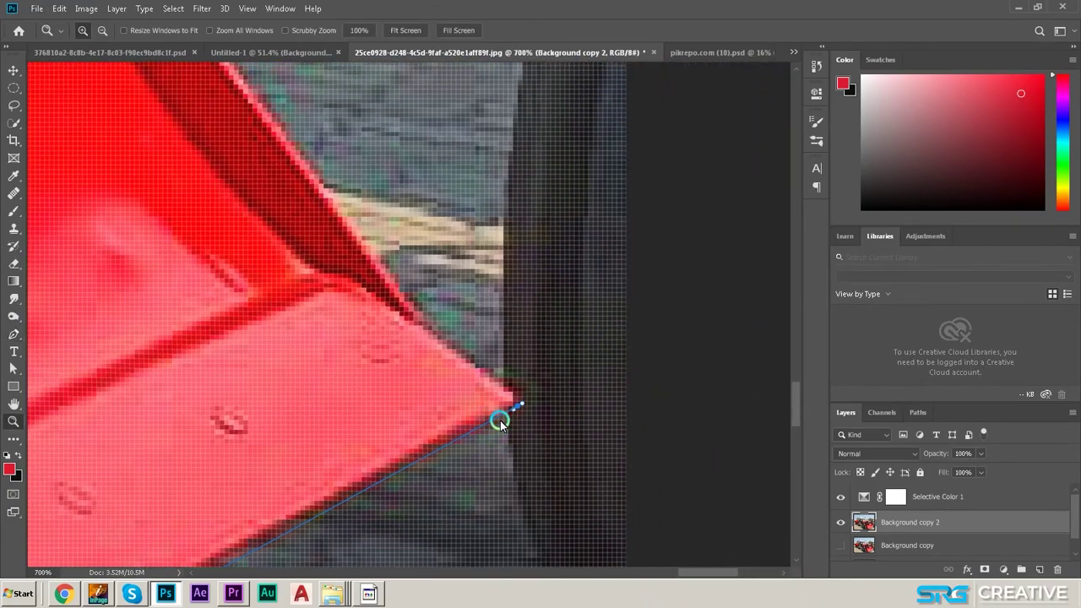
{"action": "key", "text": "p"}
{"action": "left_click_drag", "start_coordinate": [496, 407], "coordinate": [525, 456]}
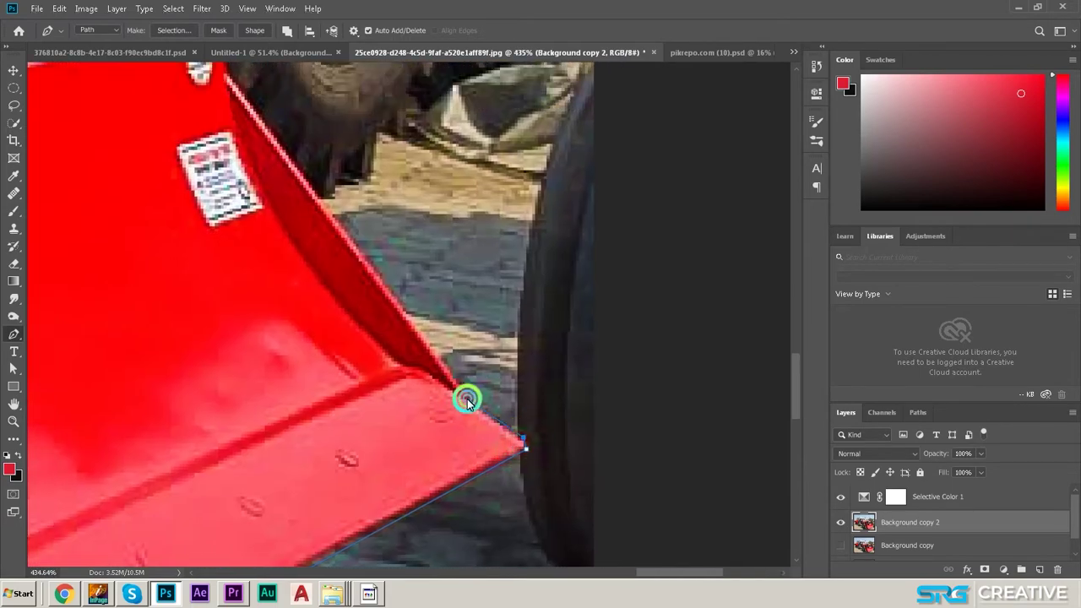
{"action": "scroll", "coordinate": [466, 397], "scroll_direction": "up", "scroll_amount": 3}
{"action": "left_click", "coordinate": [290, 190]}
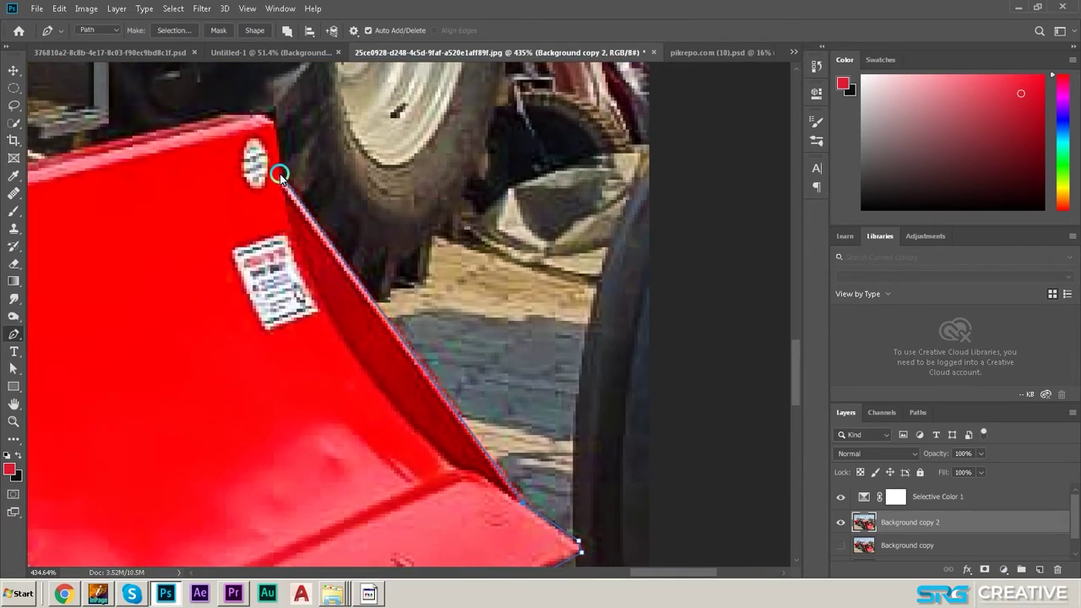
{"action": "left_click_drag", "start_coordinate": [280, 174], "coordinate": [349, 358]}
{"action": "left_click", "coordinate": [333, 282]}
{"action": "left_click_drag", "start_coordinate": [333, 283], "coordinate": [375, 326]}
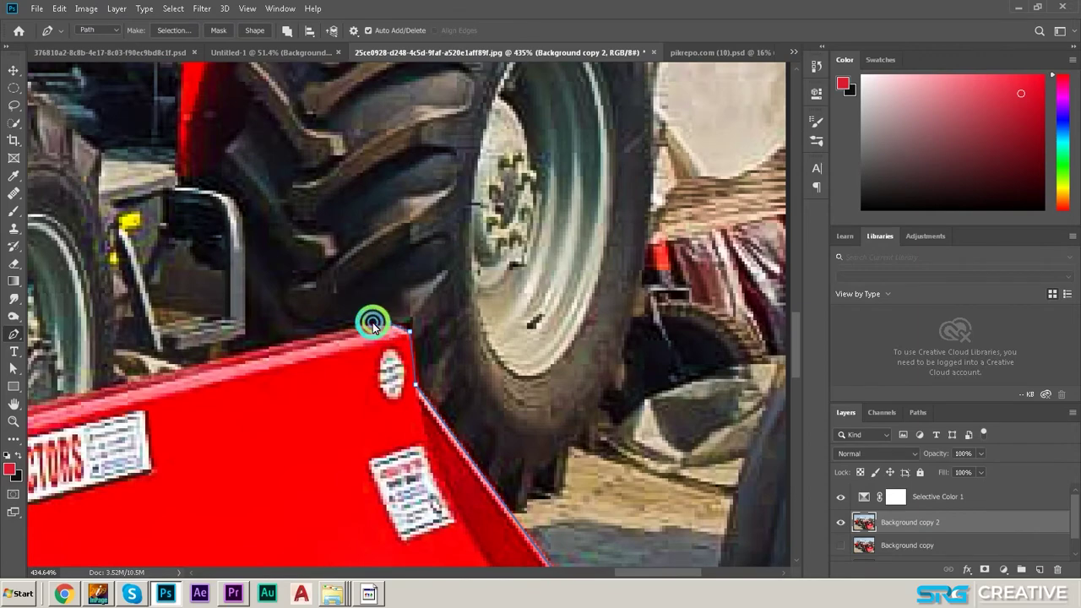
- Curve the path along the bucket's top edge and around the front tyre's tread
{"action": "scroll", "coordinate": [373, 324], "scroll_direction": "down", "scroll_amount": 3}
{"action": "scroll", "coordinate": [313, 390], "scroll_direction": "down", "scroll_amount": 2}
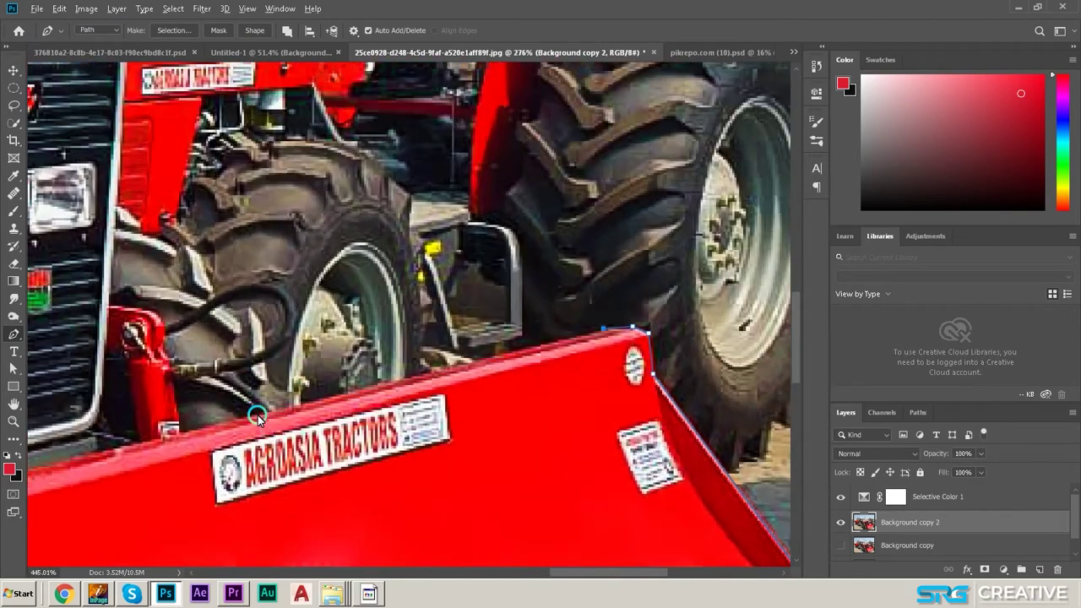
{"action": "scroll", "coordinate": [257, 417], "scroll_direction": "up", "scroll_amount": 2}
{"action": "scroll", "coordinate": [282, 393], "scroll_direction": "up", "scroll_amount": 2}
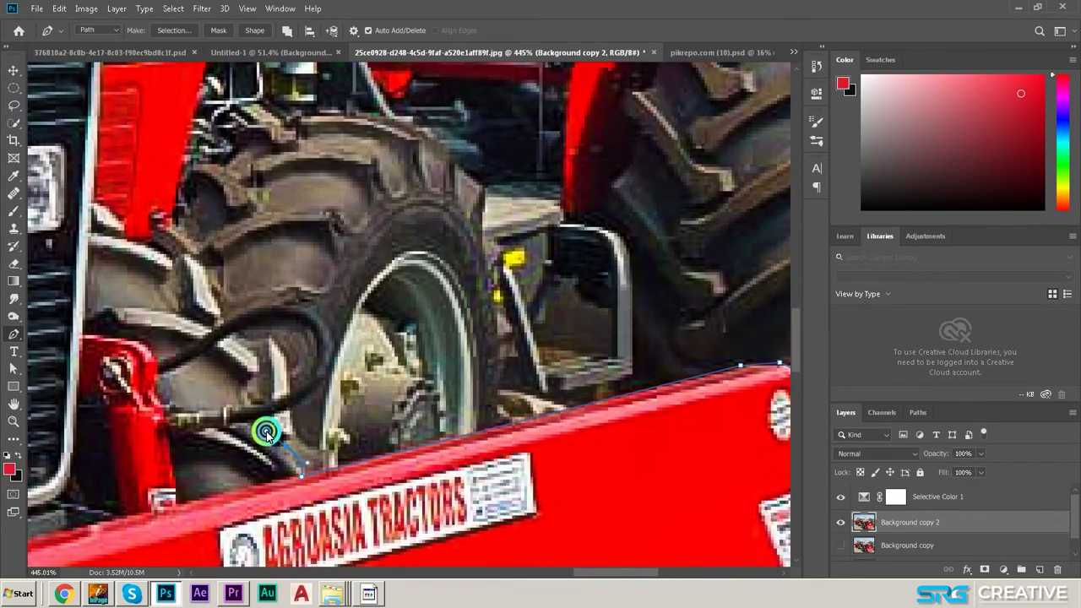
{"action": "scroll", "coordinate": [309, 476], "scroll_direction": "up", "scroll_amount": 2}
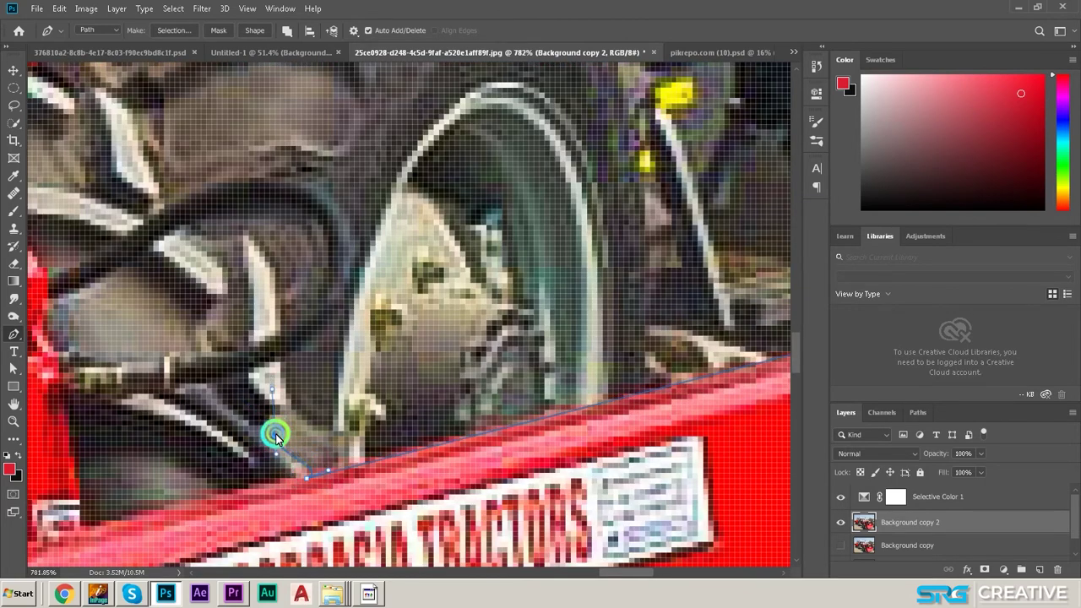
{"action": "mouse_move", "coordinate": [264, 429]}
{"action": "left_mouse_down"}
{"action": "mouse_move", "coordinate": [279, 439]}
{"action": "mouse_move", "coordinate": [278, 411]}
{"action": "left_mouse_up"}
{"action": "scroll", "coordinate": [278, 411], "scroll_direction": "down", "scroll_amount": 3}
{"action": "scroll", "coordinate": [291, 431], "scroll_direction": "up", "scroll_amount": 2}
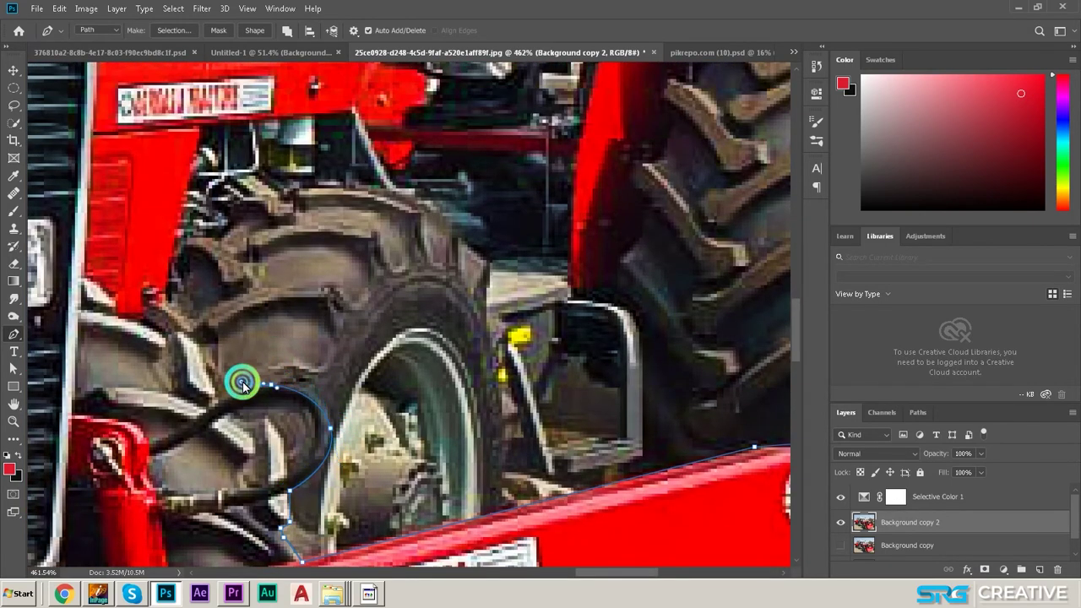
{"action": "left_click_drag", "start_coordinate": [274, 382], "coordinate": [246, 385]}
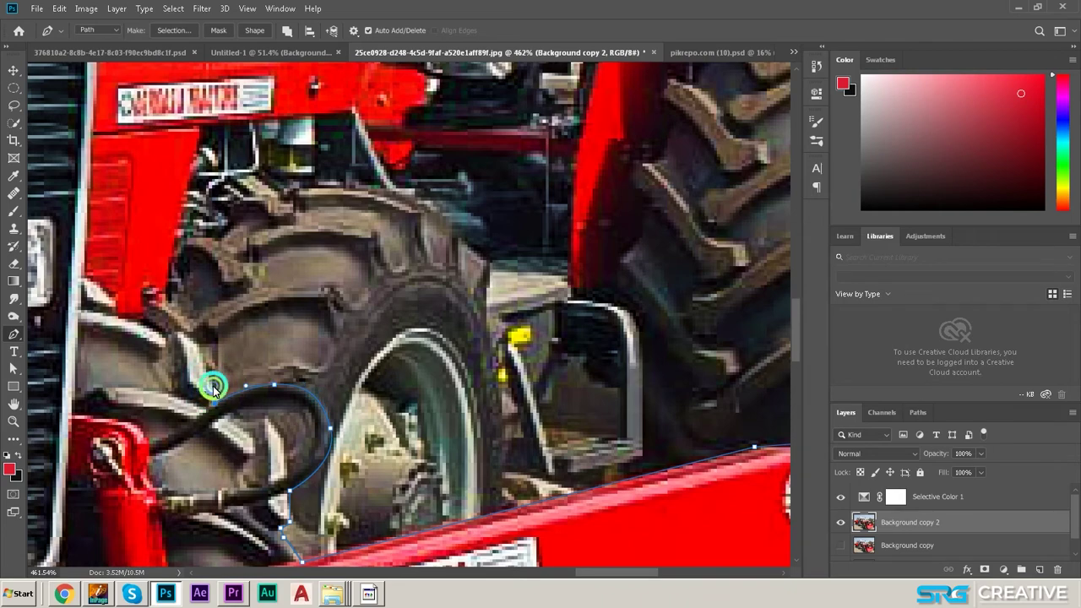
{"action": "scroll", "coordinate": [216, 397], "scroll_direction": "up", "scroll_amount": 3}
{"action": "scroll", "coordinate": [258, 456], "scroll_direction": "left", "scroll_amount": 2}
{"action": "left_click_drag", "start_coordinate": [277, 469], "coordinate": [256, 441]}
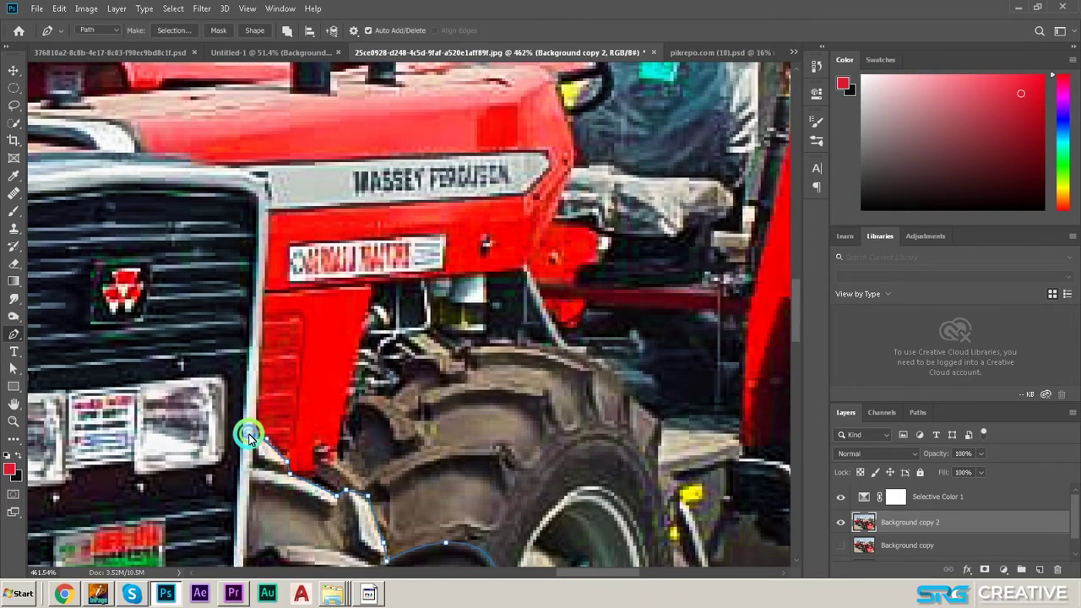
- Curve the outline up beside the grille and over its top
{"action": "scroll", "coordinate": [256, 429], "scroll_direction": "up", "scroll_amount": 2}
{"action": "scroll", "coordinate": [283, 274], "scroll_direction": "up", "scroll_amount": 3}
{"action": "scroll", "coordinate": [283, 274], "scroll_direction": "left", "scroll_amount": 3}
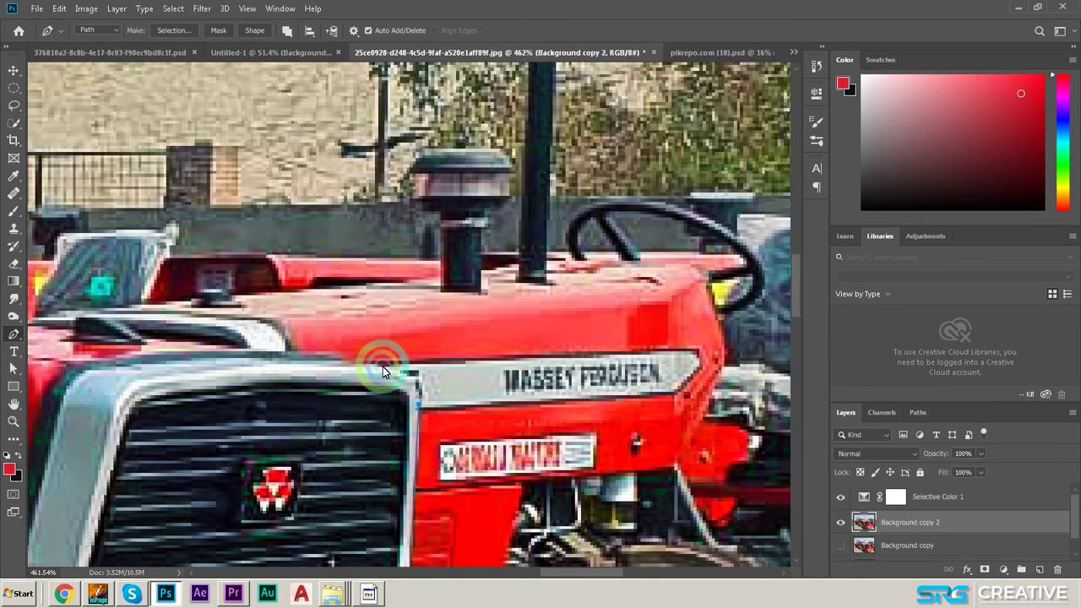
{"action": "left_click_drag", "start_coordinate": [339, 356], "coordinate": [404, 386]}
{"action": "scroll", "coordinate": [334, 359], "scroll_direction": "left", "scroll_amount": 3}
{"action": "scroll", "coordinate": [333, 359], "scroll_direction": "up", "scroll_amount": 1}
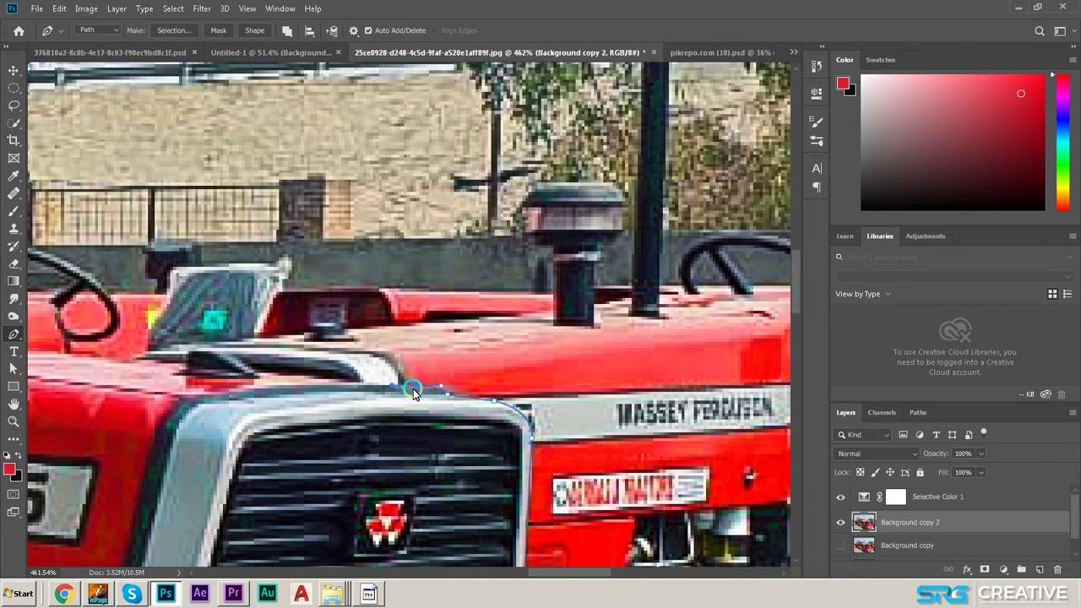
{"action": "scroll", "coordinate": [279, 372], "scroll_direction": "left", "scroll_amount": 2}
{"action": "scroll", "coordinate": [279, 372], "scroll_direction": "up", "scroll_amount": 1}
{"action": "left_click_drag", "start_coordinate": [332, 402], "coordinate": [259, 378]}
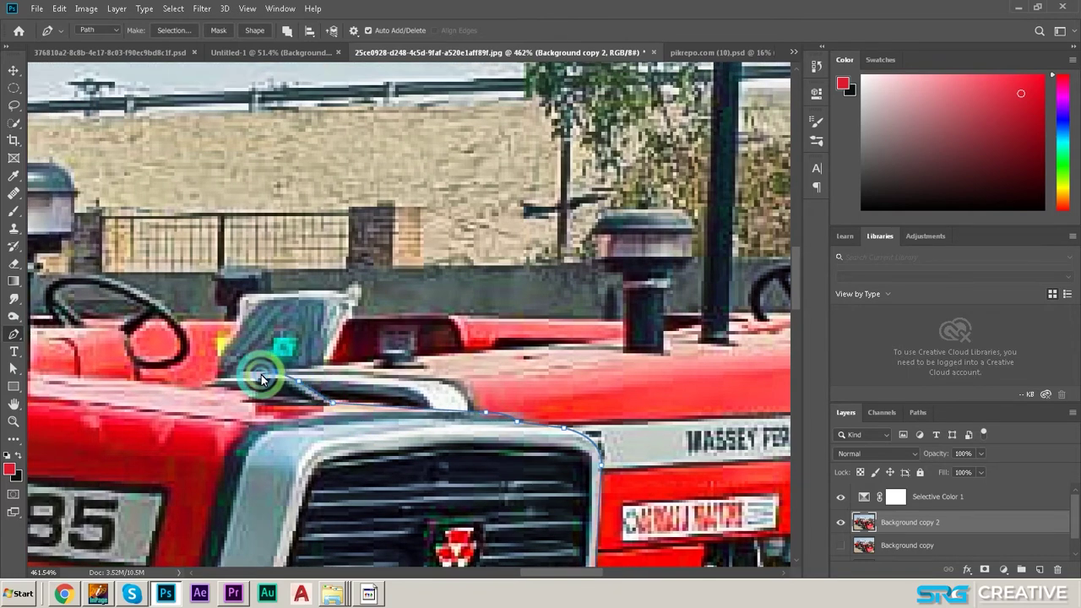
{"action": "scroll", "coordinate": [249, 381], "scroll_direction": "left", "scroll_amount": 3}
{"action": "scroll", "coordinate": [249, 381], "scroll_direction": "up", "scroll_amount": 1}
{"action": "scroll", "coordinate": [316, 397], "scroll_direction": "left", "scroll_amount": 7}
{"action": "scroll", "coordinate": [316, 398], "scroll_direction": "up", "scroll_amount": 1}
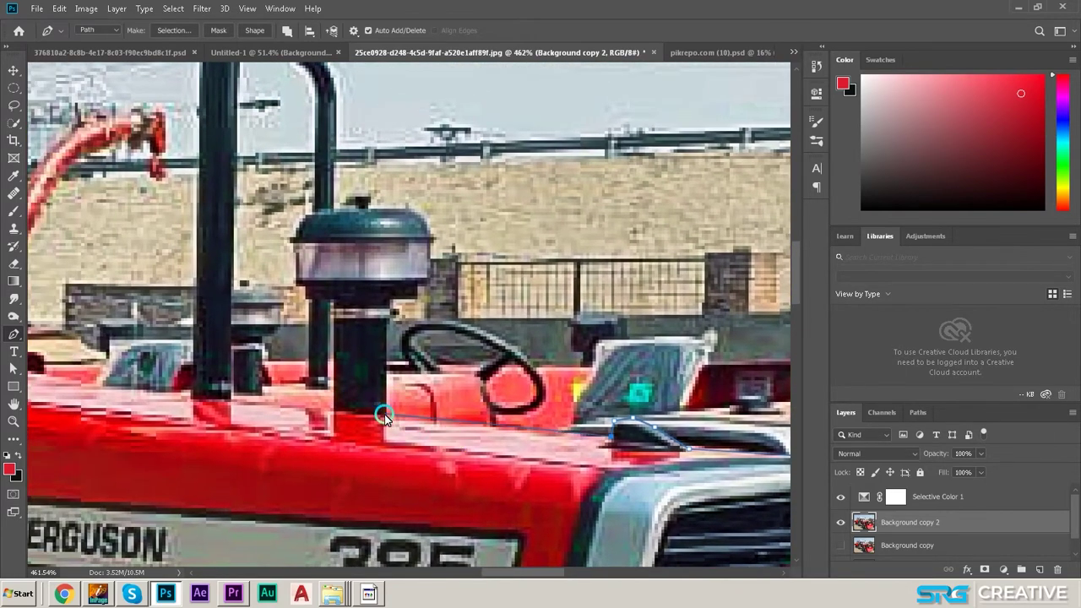
{"action": "scroll", "coordinate": [393, 385], "scroll_direction": "up", "scroll_amount": 3}
- Trace anchors up the intake pipe, across the lamp top and around its knob
{"action": "left_click", "coordinate": [386, 448]}
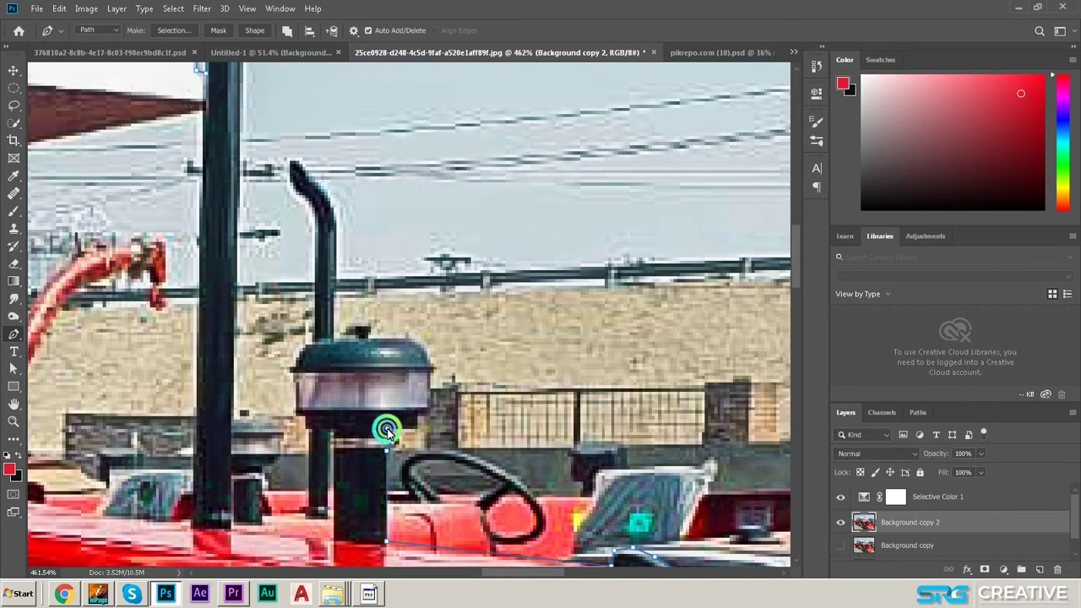
{"action": "scroll", "coordinate": [422, 442], "scroll_direction": "up", "scroll_amount": 1}
{"action": "scroll", "coordinate": [421, 441], "scroll_direction": "right", "scroll_amount": 1}
{"action": "left_click", "coordinate": [421, 441]}
{"action": "scroll", "coordinate": [421, 442], "scroll_direction": "up", "scroll_amount": 2}
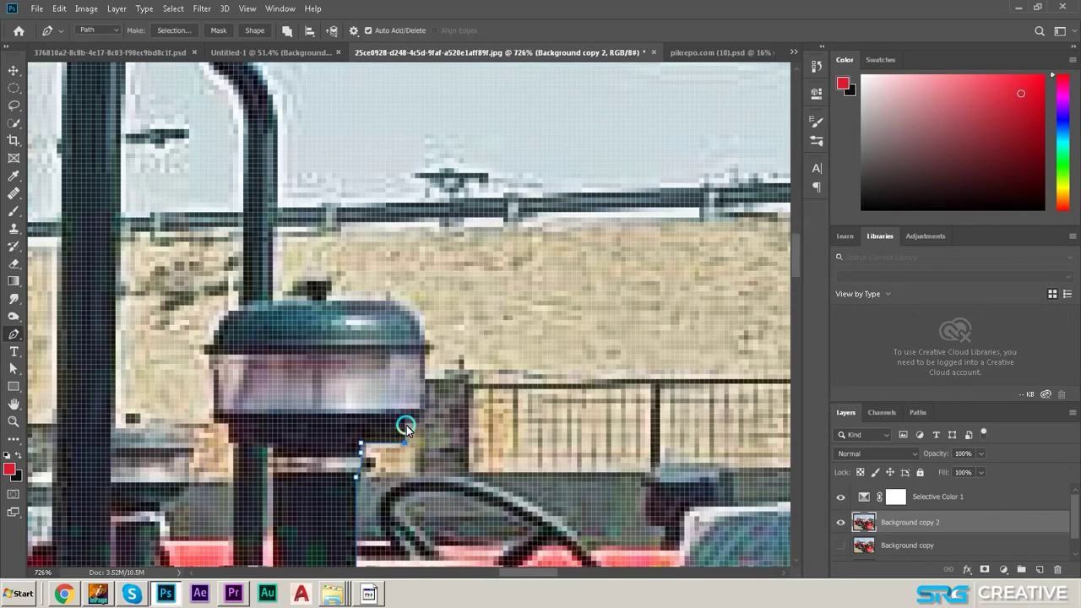
{"action": "left_click", "coordinate": [424, 424]}
{"action": "left_click", "coordinate": [425, 343]}
{"action": "scroll", "coordinate": [458, 365], "scroll_direction": "up", "scroll_amount": 3}
{"action": "scroll", "coordinate": [459, 365], "scroll_direction": "left", "scroll_amount": 3}
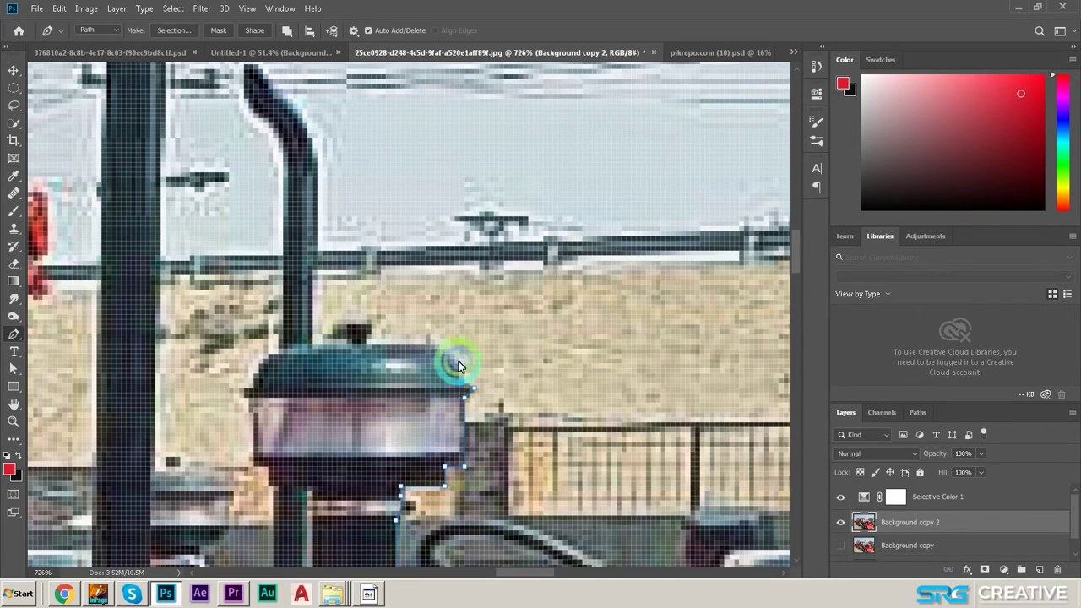
{"action": "left_click", "coordinate": [420, 344]}
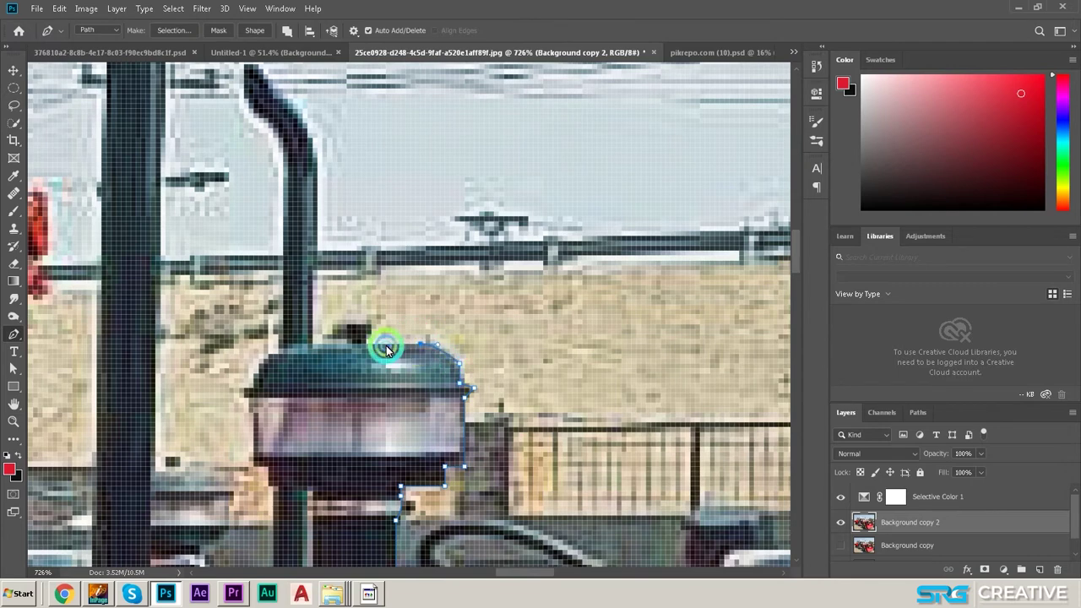
{"action": "left_click", "coordinate": [333, 329]}
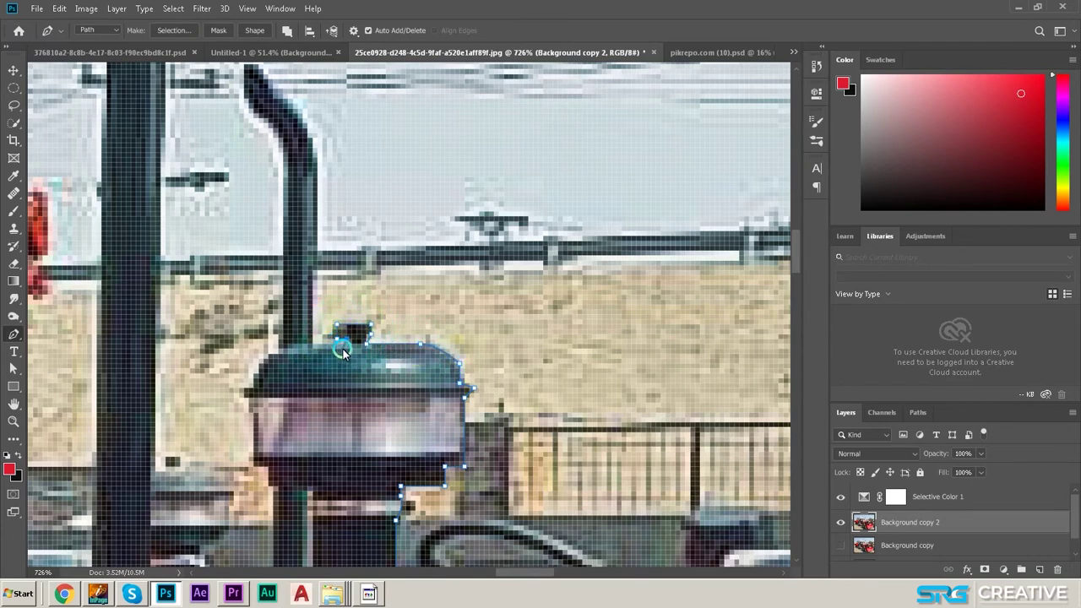
{"action": "left_click", "coordinate": [348, 338]}
- Continue the path from the lamp's lower left along the hood, up the pole to the exhaust tip
{"action": "left_click_drag", "start_coordinate": [282, 346], "coordinate": [442, 352]}
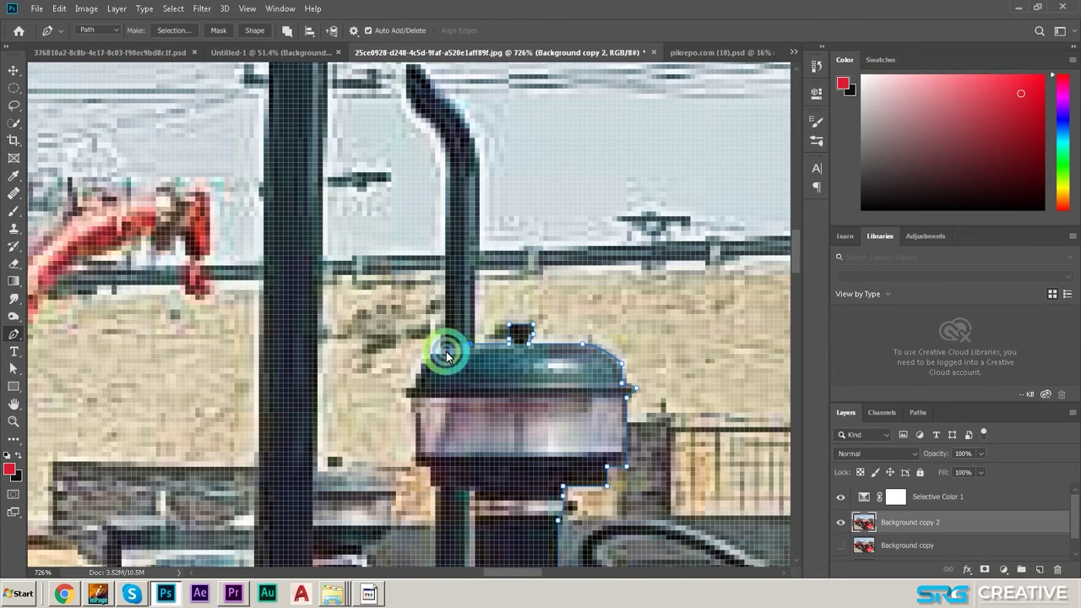
{"action": "left_click", "coordinate": [405, 403]}
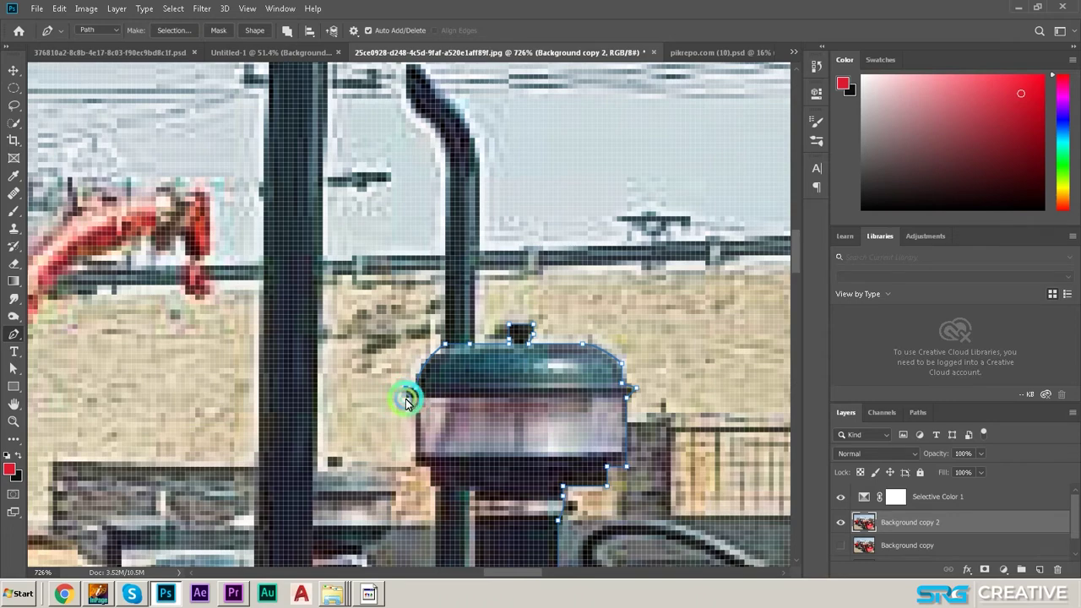
{"action": "left_click_drag", "start_coordinate": [429, 464], "coordinate": [446, 374]}
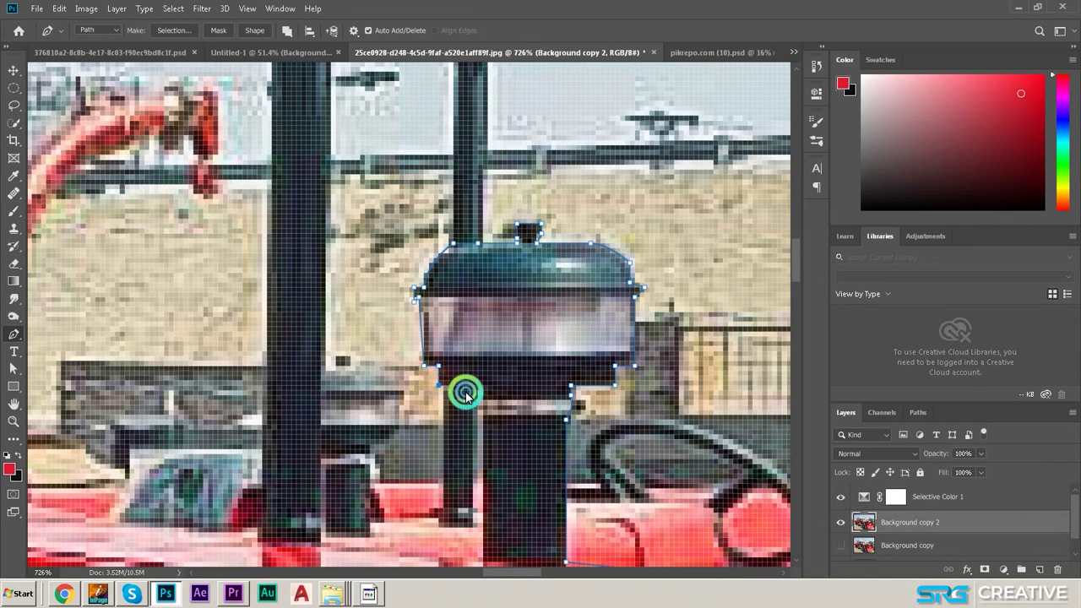
{"action": "scroll", "coordinate": [467, 388], "scroll_direction": "down", "scroll_amount": 2}
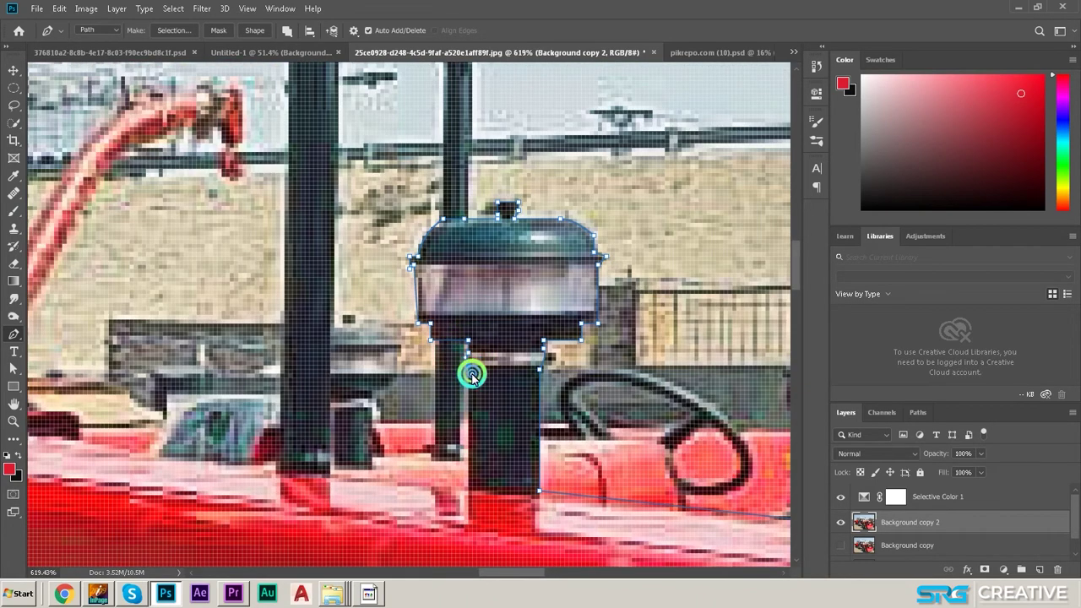
{"action": "left_click", "coordinate": [465, 482]}
{"action": "scroll", "coordinate": [461, 486], "scroll_direction": "down", "scroll_amount": 3}
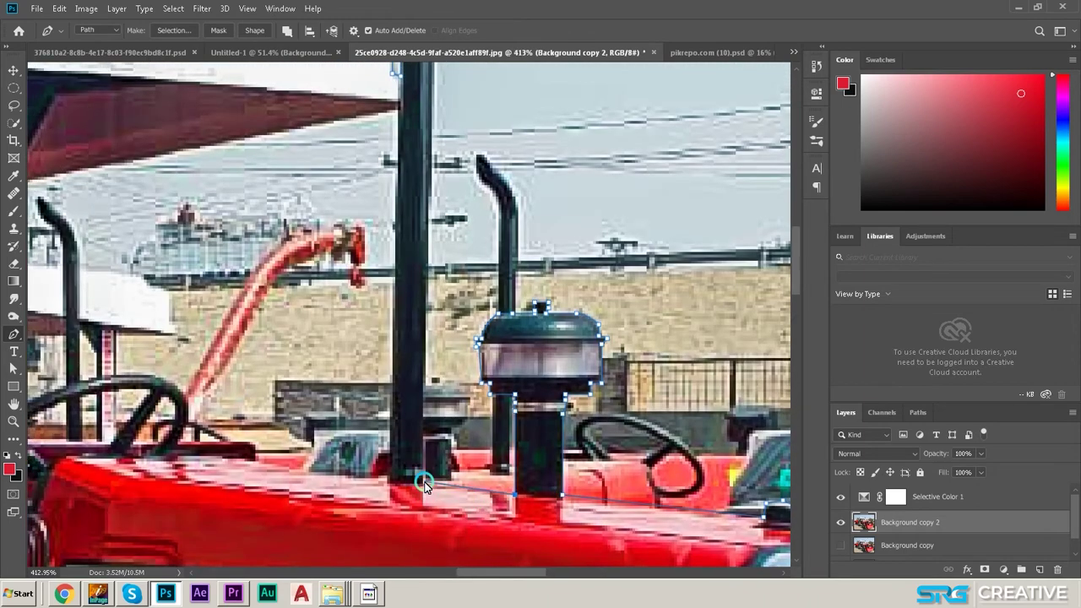
{"action": "left_click", "coordinate": [424, 482]}
{"action": "scroll", "coordinate": [434, 430], "scroll_direction": "up", "scroll_amount": 5}
{"action": "left_click", "coordinate": [457, 416]}
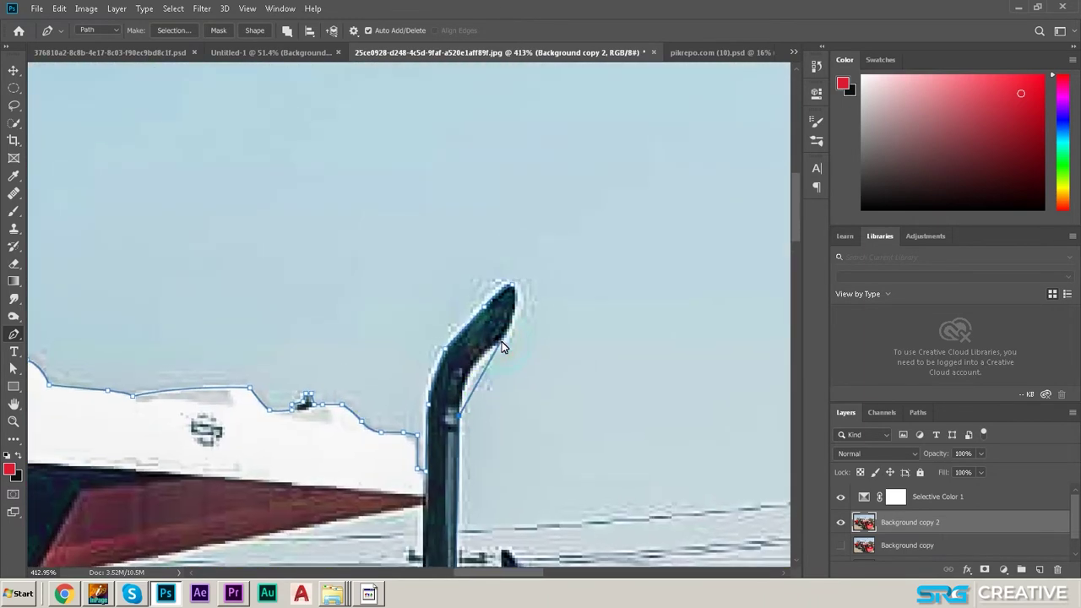
{"action": "left_click_drag", "start_coordinate": [502, 340], "coordinate": [546, 327]}
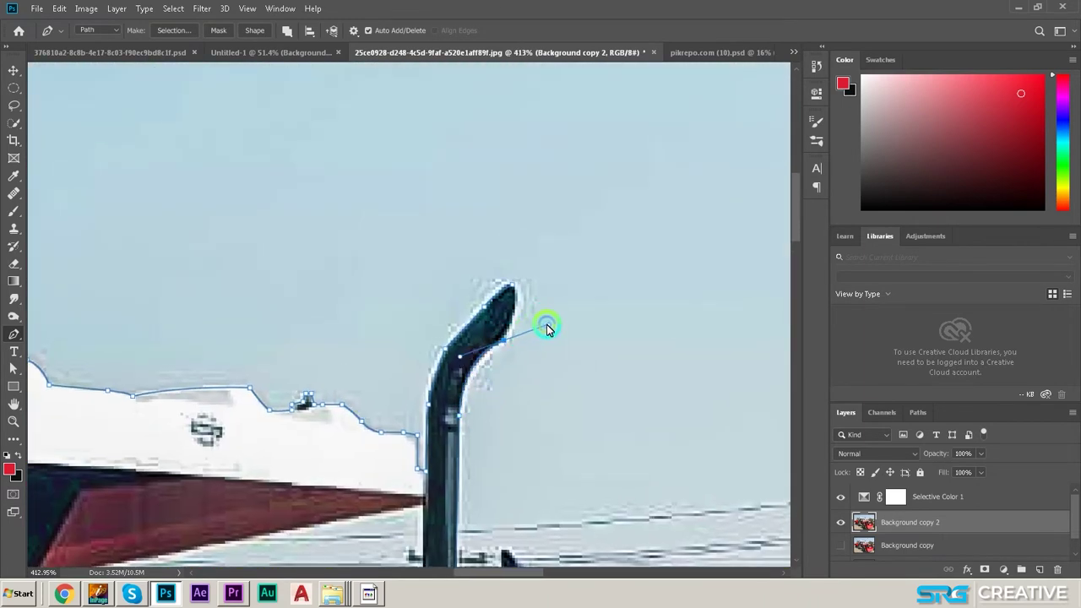
{"action": "left_click", "coordinate": [517, 340]}
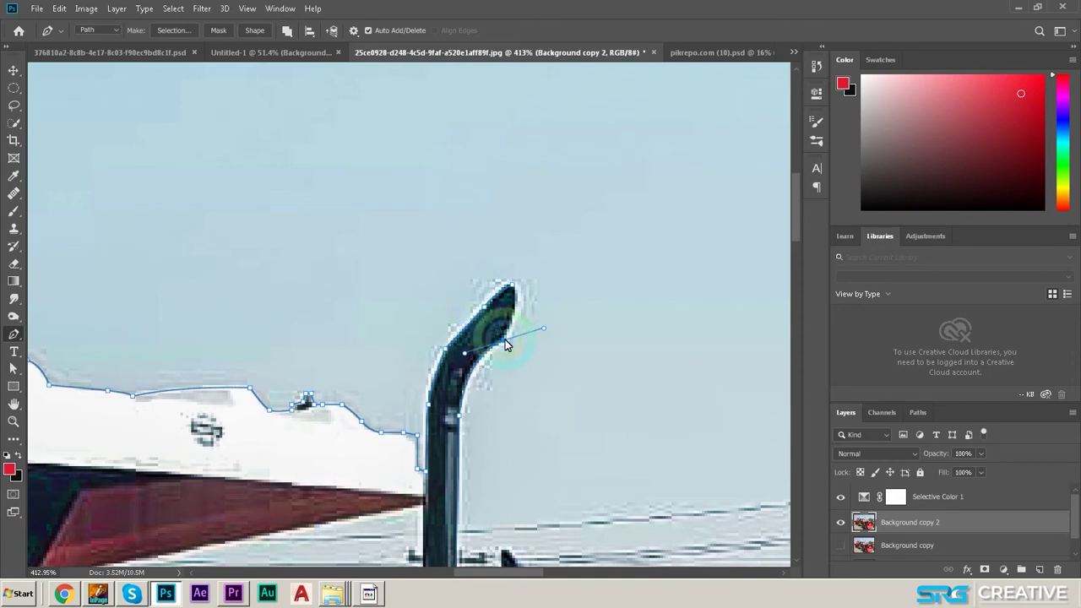
{"action": "left_click", "coordinate": [514, 288]}
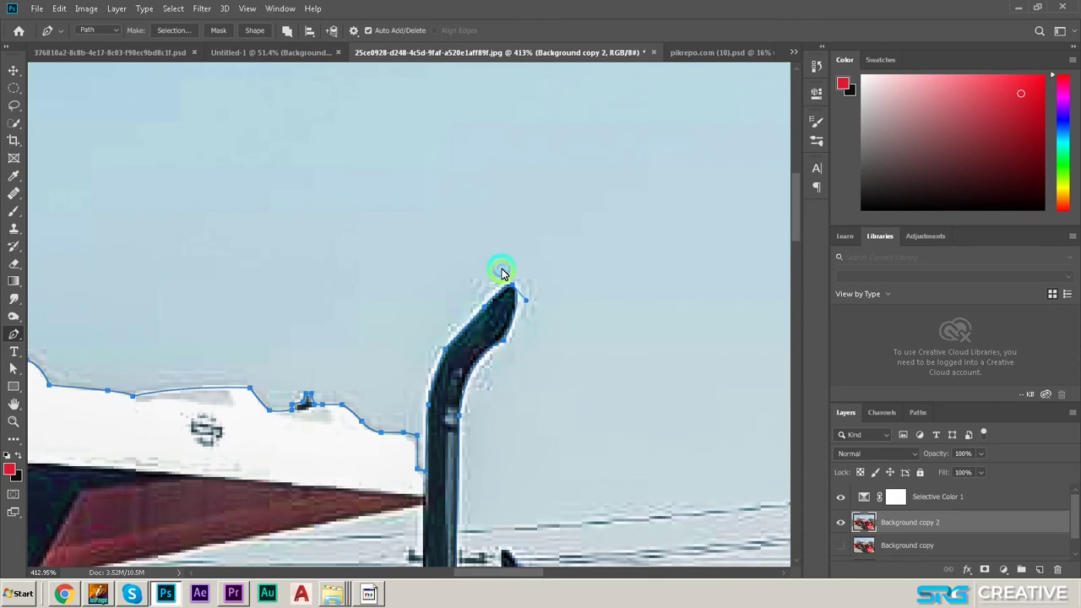
- Load the tractor path as a selection and add a layer mask to Background copy 2
{"action": "key", "text": "ctrl+0"}
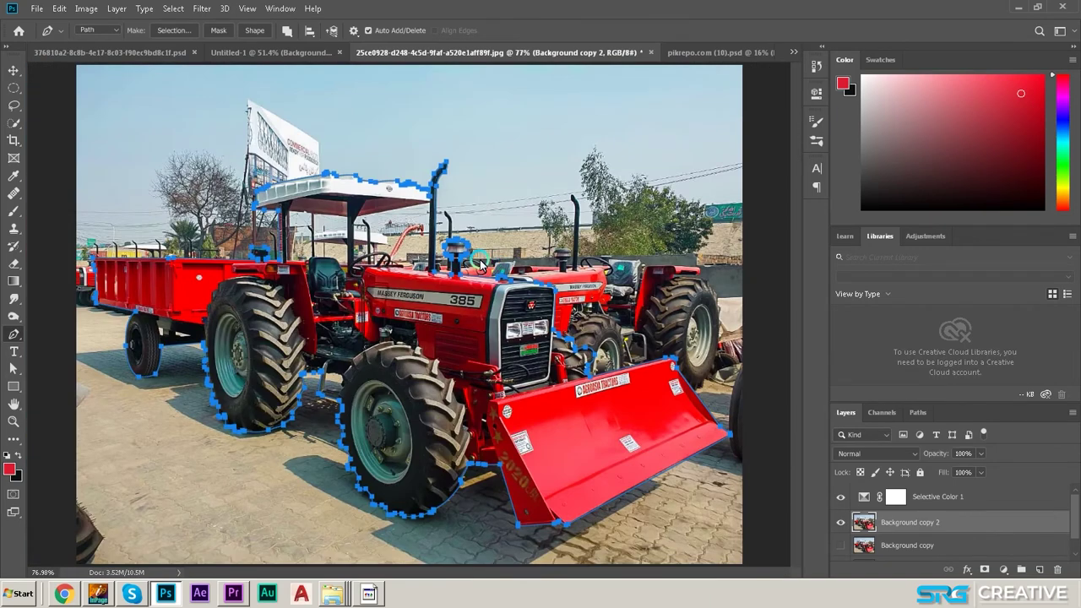
{"action": "key", "text": "v"}
{"action": "left_click", "coordinate": [890, 535]}
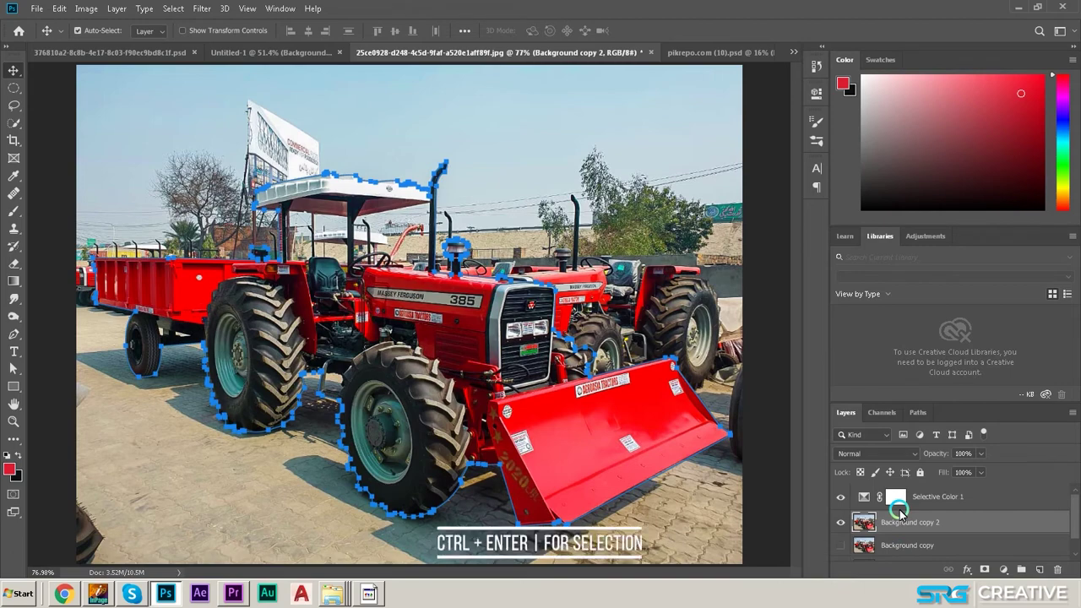
{"action": "key", "text": "ctrl+Return"}
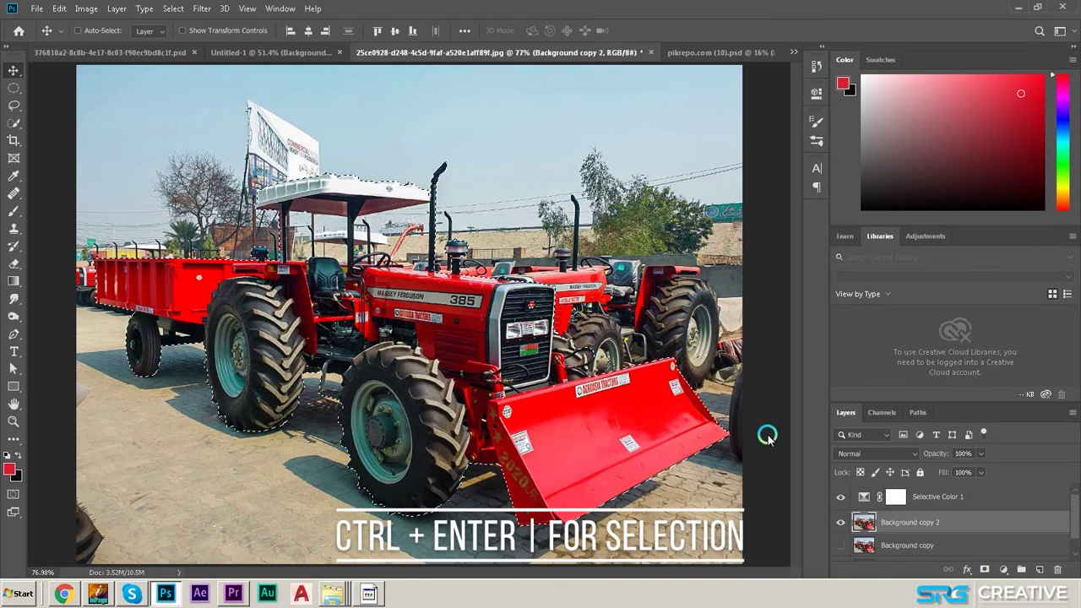
{"action": "scroll", "coordinate": [989, 514], "scroll_direction": "down", "scroll_amount": 1}
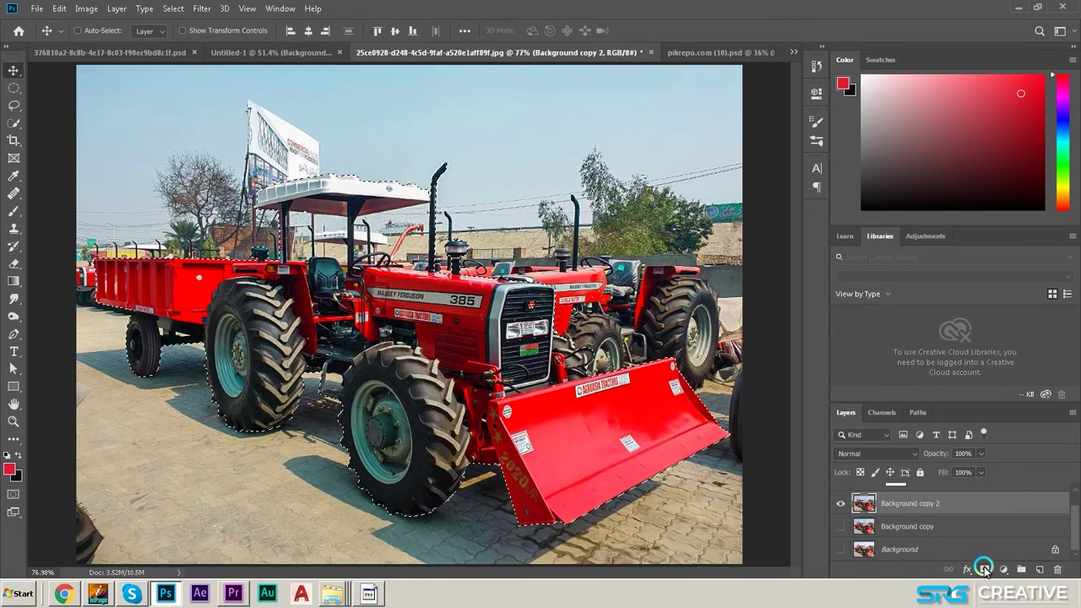
{"action": "left_click", "coordinate": [989, 569]}
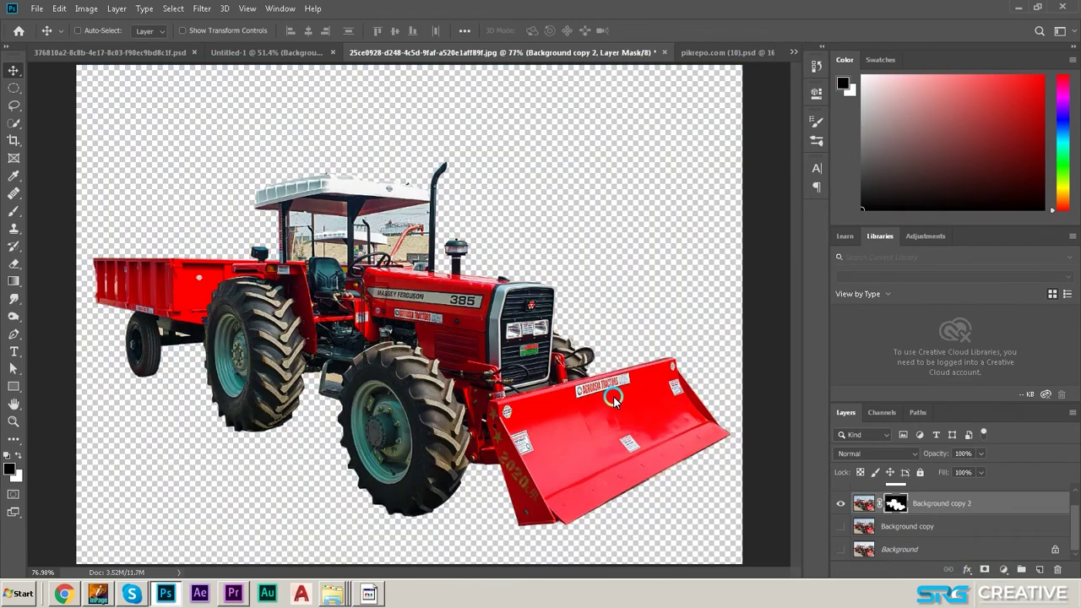
- Save the document as a layered Photoshop PSD, accepting Maximize Compatibility
{"action": "left_click", "coordinate": [37, 8]}
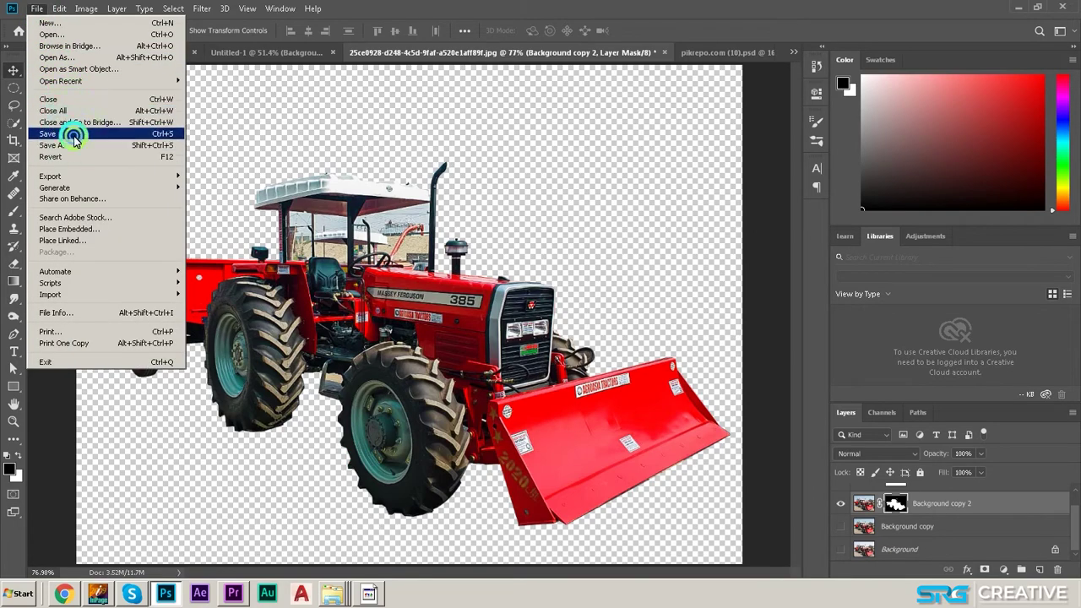
{"action": "left_click", "coordinate": [248, 152]}
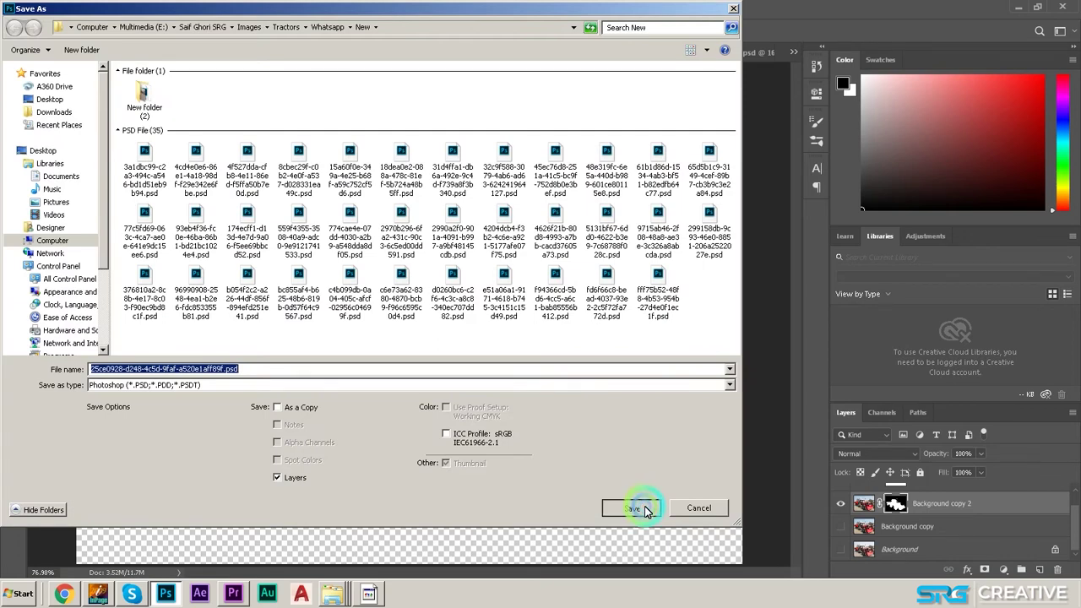
{"action": "left_click", "coordinate": [631, 507]}
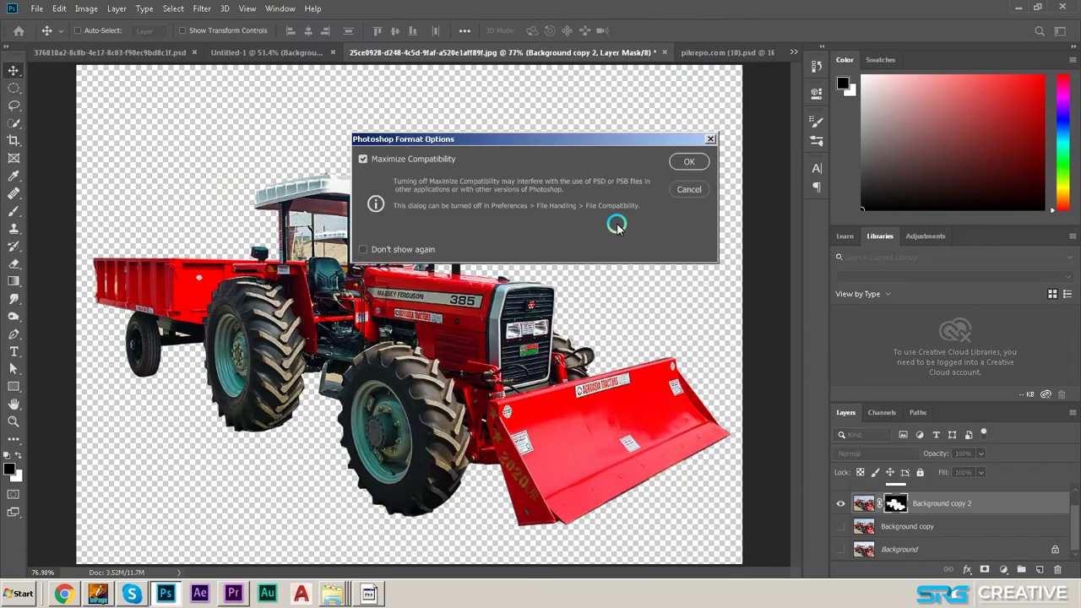
{"action": "left_click", "coordinate": [680, 161]}
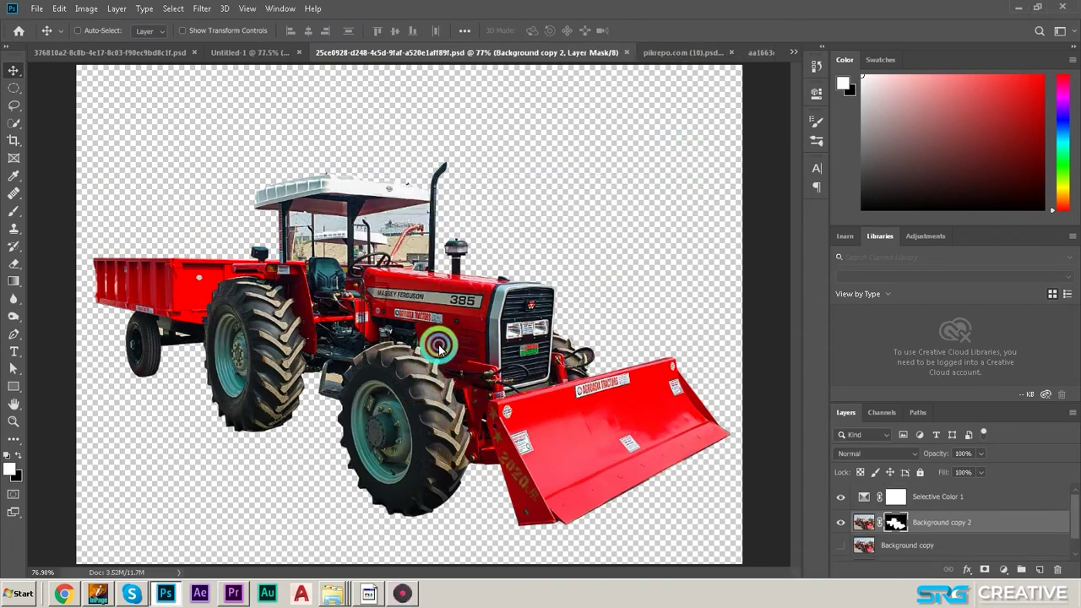
- Start a new pen path at the canopy corner, down the pole, along the steering wheel and hood edge
{"action": "key", "text": "p"}
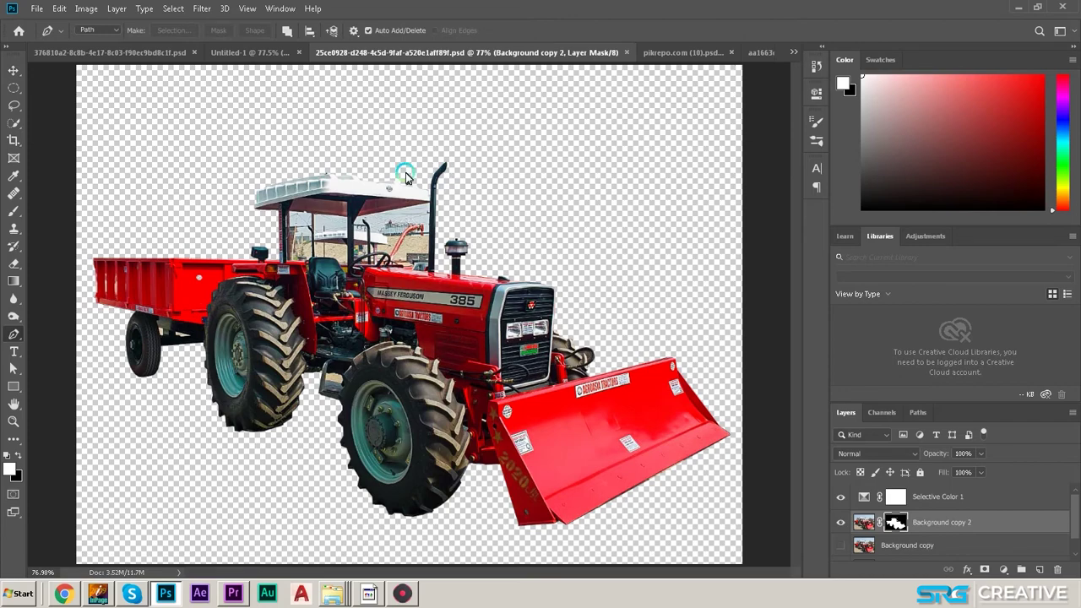
{"action": "scroll", "coordinate": [406, 178], "scroll_direction": "up", "scroll_amount": 1, "text": "alt"}
{"action": "scroll", "coordinate": [408, 183], "scroll_direction": "up", "scroll_amount": 2, "text": "alt"}
{"action": "scroll", "coordinate": [410, 189], "scroll_direction": "up", "scroll_amount": 2, "text": "alt"}
{"action": "scroll", "coordinate": [414, 197], "scroll_direction": "up", "scroll_amount": 1, "text": "alt"}
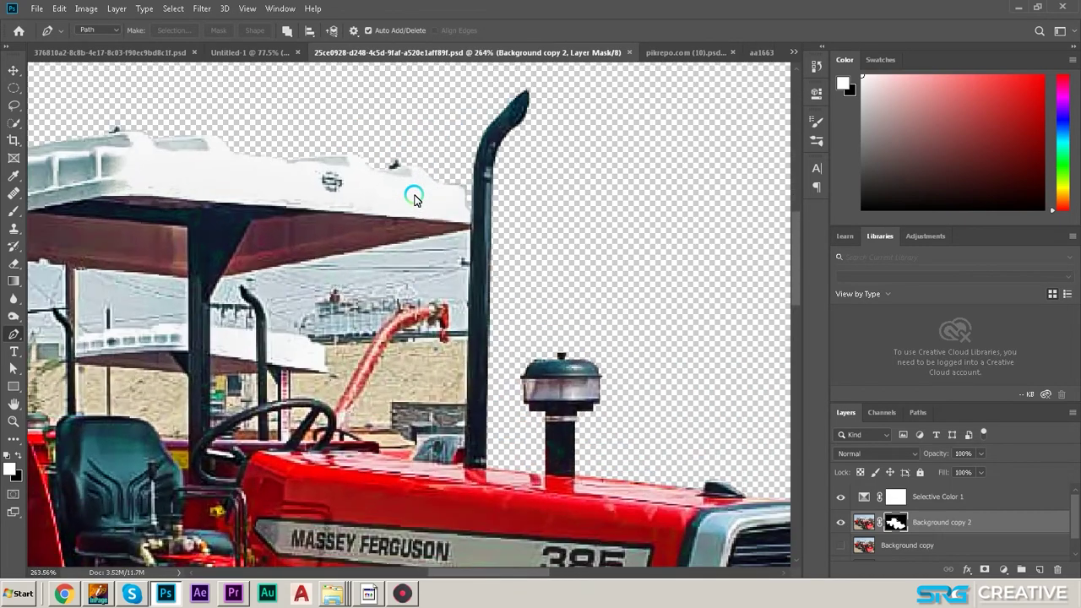
{"action": "scroll", "coordinate": [422, 211], "scroll_direction": "left", "scroll_amount": 1}
{"action": "scroll", "coordinate": [490, 245], "scroll_direction": "left", "scroll_amount": 3}
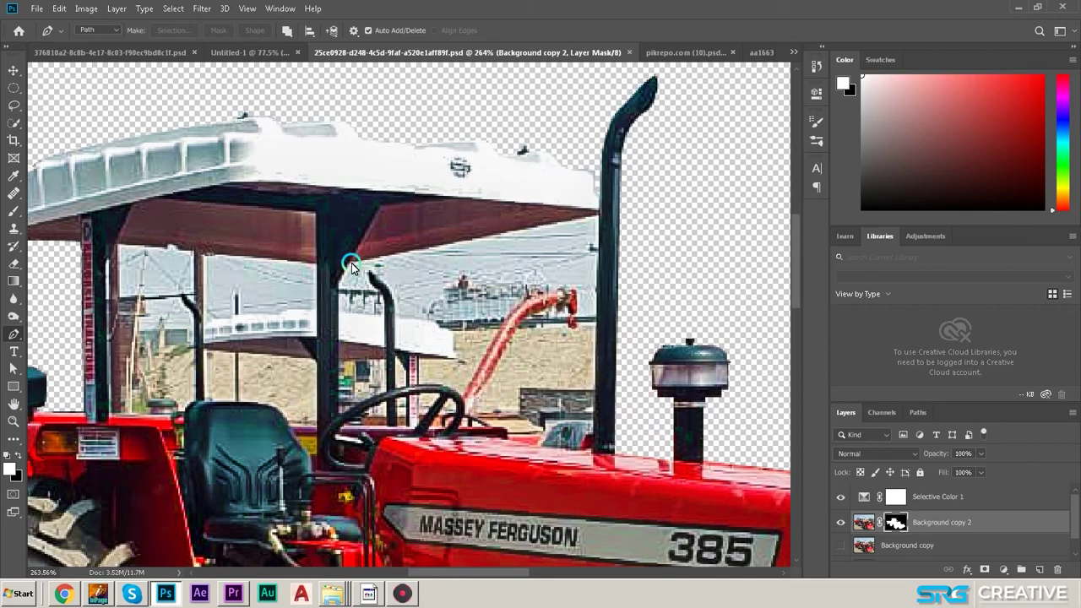
{"action": "left_click", "coordinate": [597, 217]}
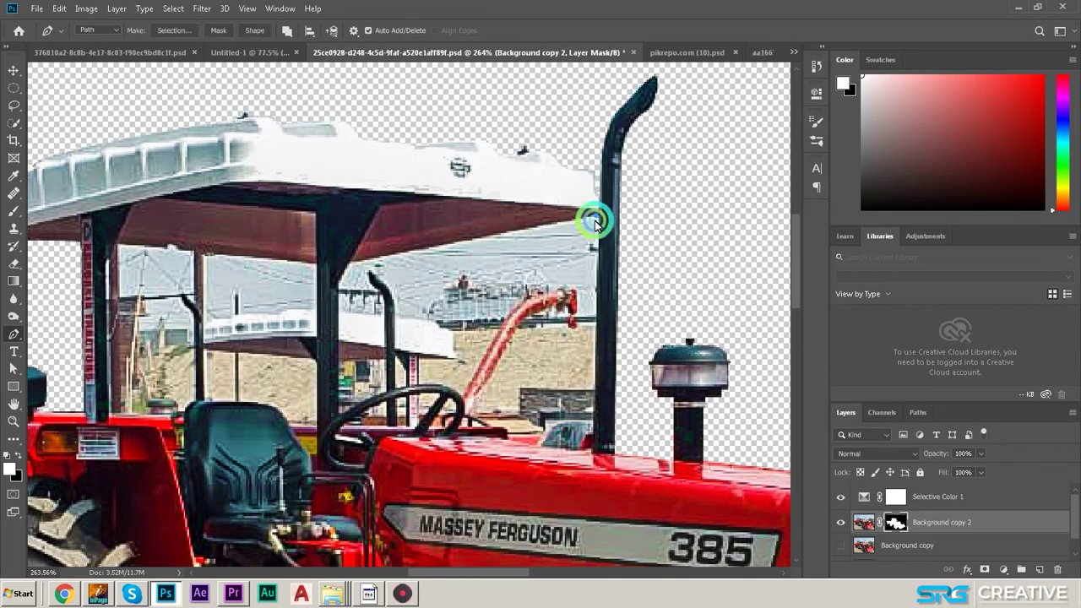
{"action": "left_click", "coordinate": [350, 269]}
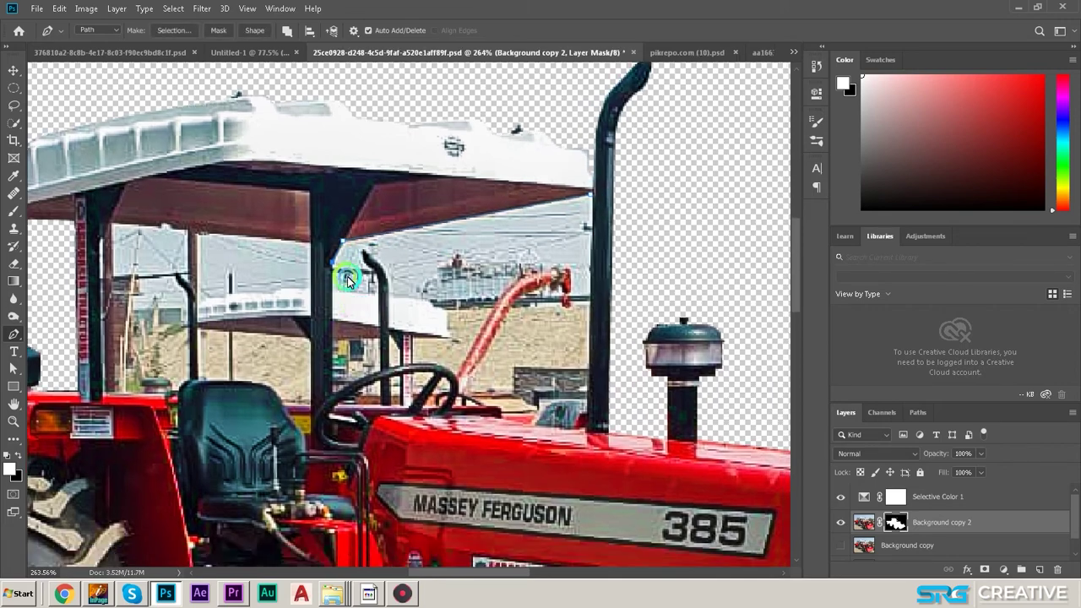
{"action": "scroll", "coordinate": [347, 276], "scroll_direction": "down", "scroll_amount": 2}
{"action": "left_click", "coordinate": [316, 337]}
{"action": "left_click", "coordinate": [430, 305]}
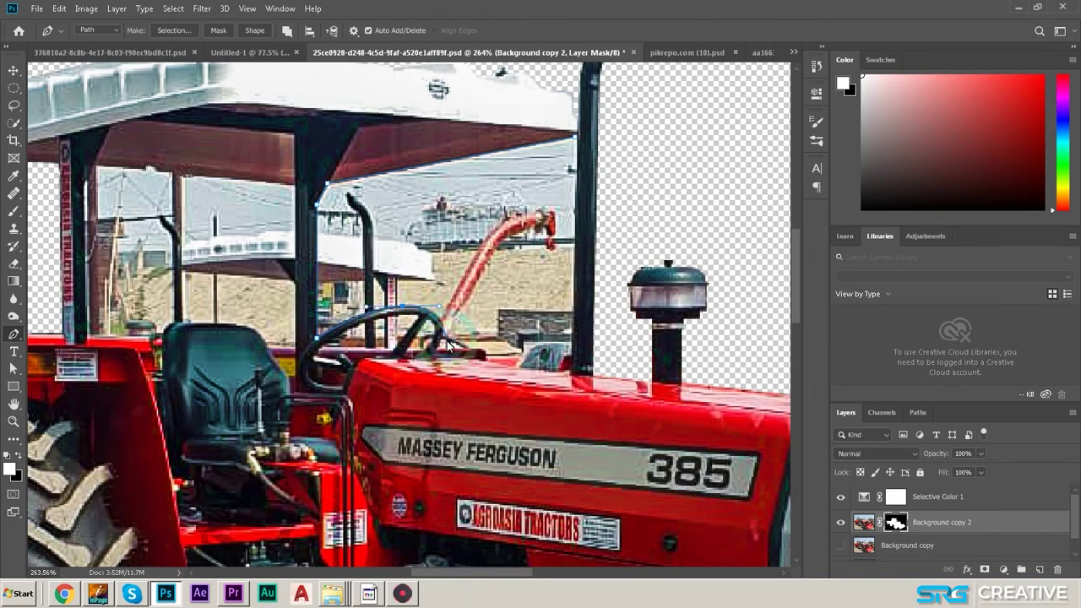
{"action": "left_click", "coordinate": [422, 373]}
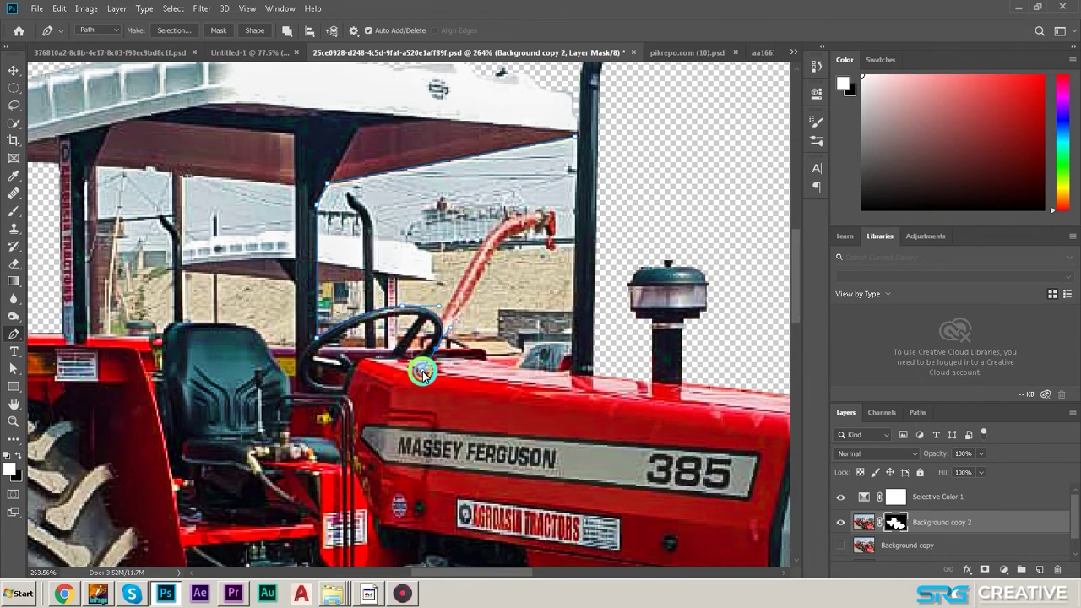
{"action": "left_click", "coordinate": [483, 353]}
- Run the path up the cab pillar, along the canopy's lower edge and down to the left pillar base
{"action": "left_click_drag", "start_coordinate": [494, 354], "coordinate": [438, 318]}
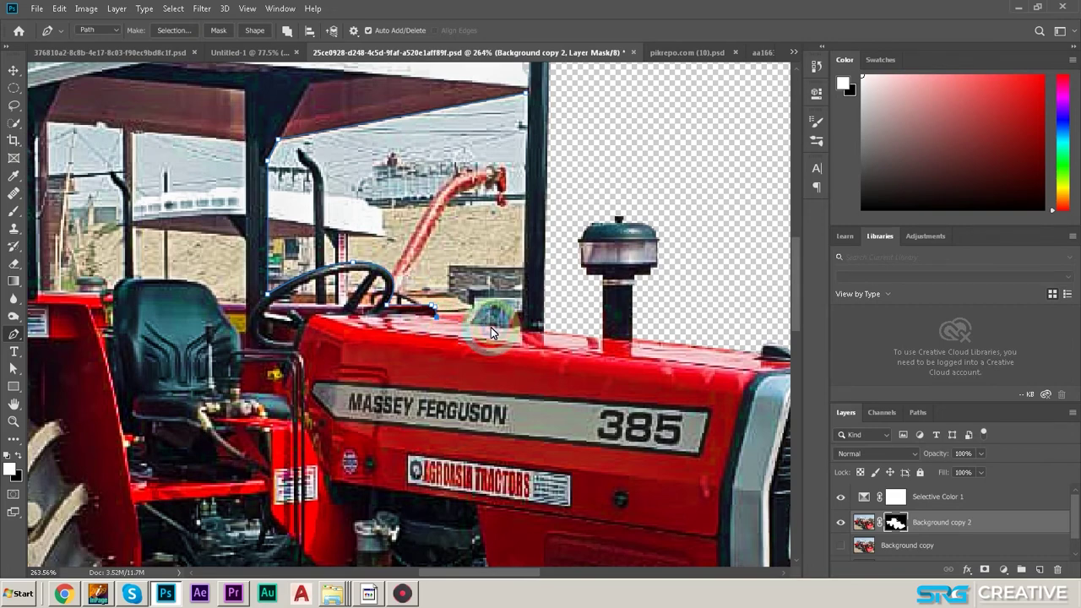
{"action": "scroll", "coordinate": [521, 329], "scroll_direction": "up", "scroll_amount": 2}
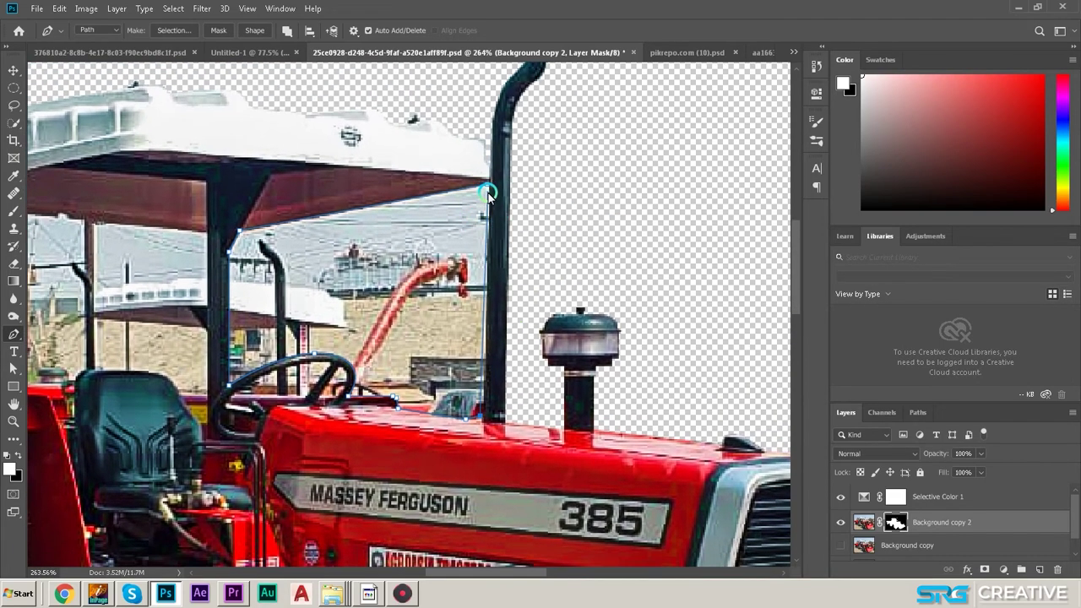
{"action": "left_click", "coordinate": [488, 181]}
{"action": "scroll", "coordinate": [463, 391], "scroll_direction": "up", "scroll_amount": 2}
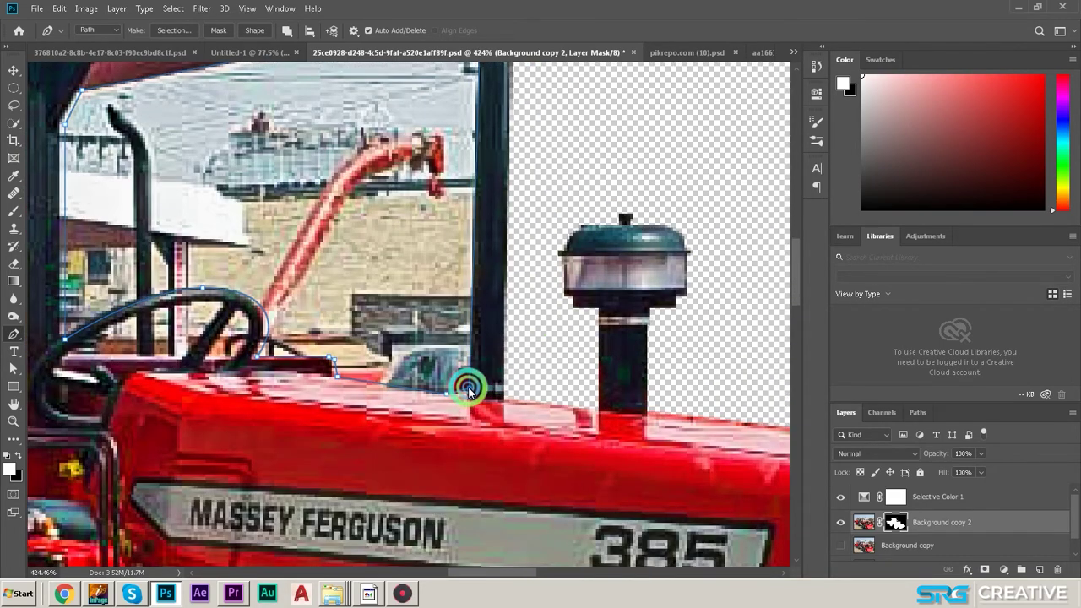
{"action": "scroll", "coordinate": [468, 384], "scroll_direction": "down", "scroll_amount": 2}
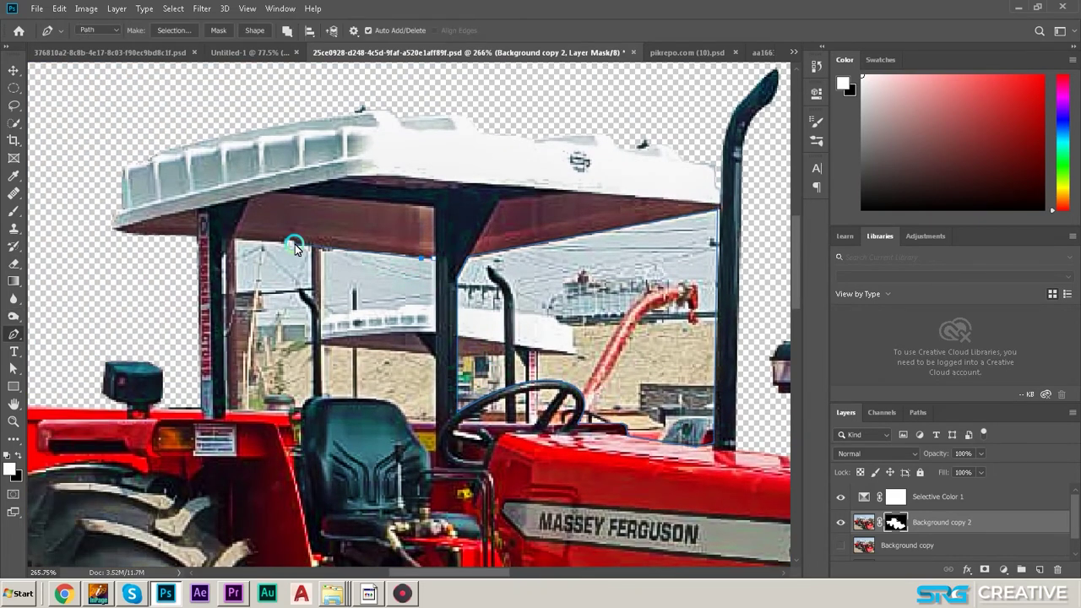
{"action": "left_click", "coordinate": [219, 244]}
{"action": "scroll", "coordinate": [221, 258], "scroll_direction": "down", "scroll_amount": 3}
{"action": "left_click", "coordinate": [200, 307]}
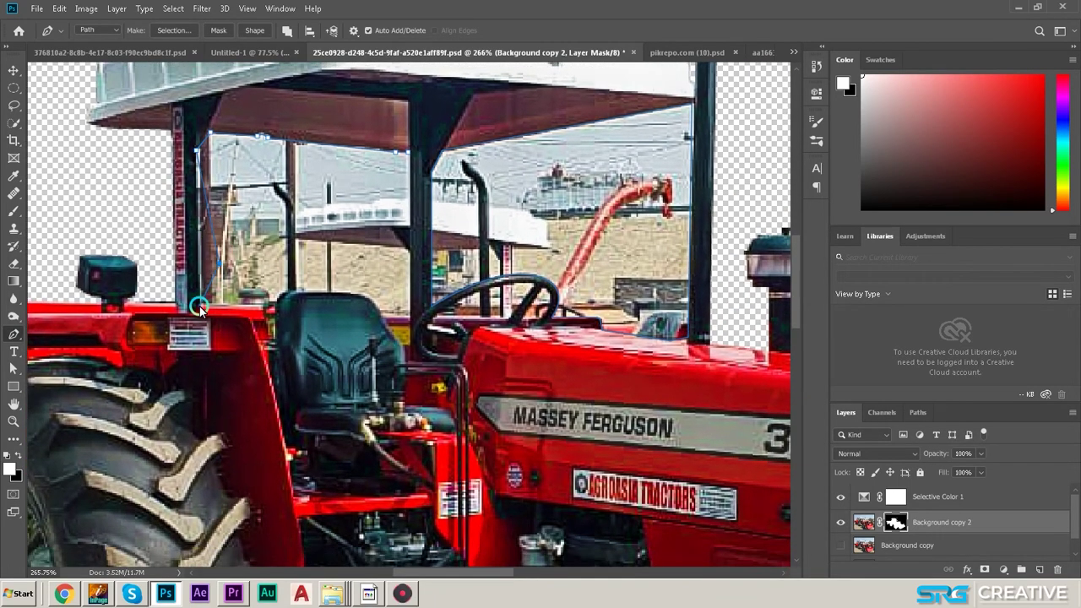
{"action": "scroll", "coordinate": [266, 305], "scroll_direction": "right", "scroll_amount": 2}
{"action": "left_click", "coordinate": [156, 311]}
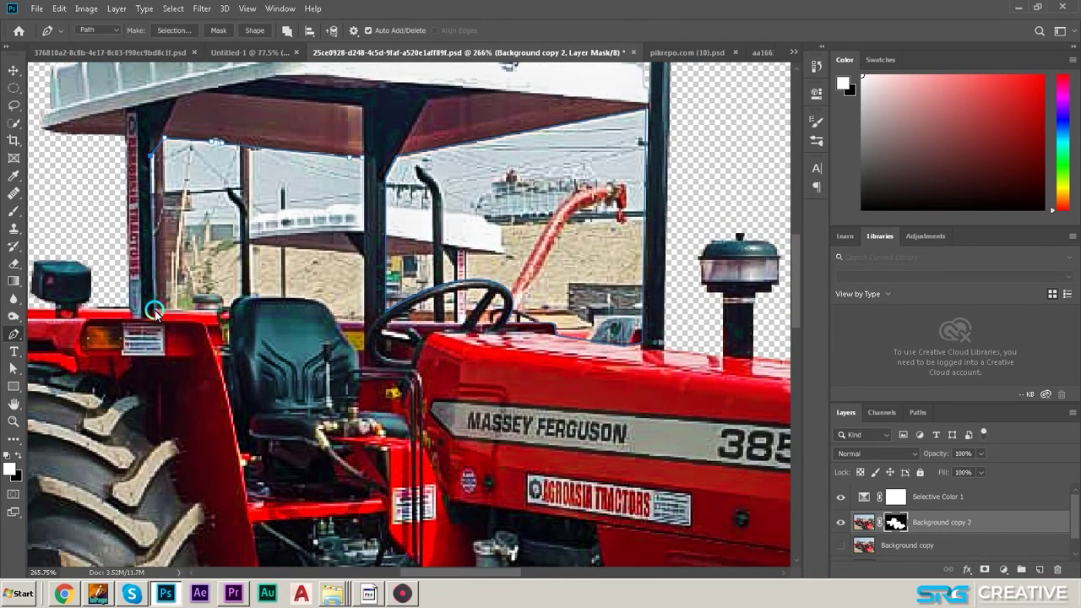
- Anchor along the seat's top edge, adding a curved point with its outgoing handle removed
{"action": "left_click", "coordinate": [240, 317]}
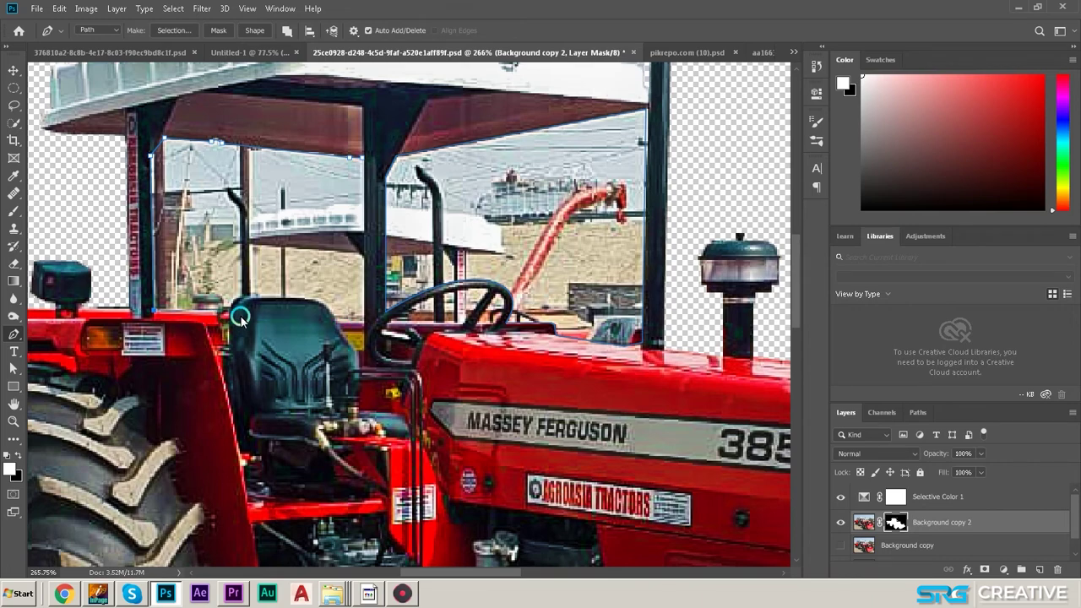
{"action": "left_click", "coordinate": [233, 316]}
{"action": "scroll", "coordinate": [173, 266], "scroll_direction": "up", "scroll_amount": 2}
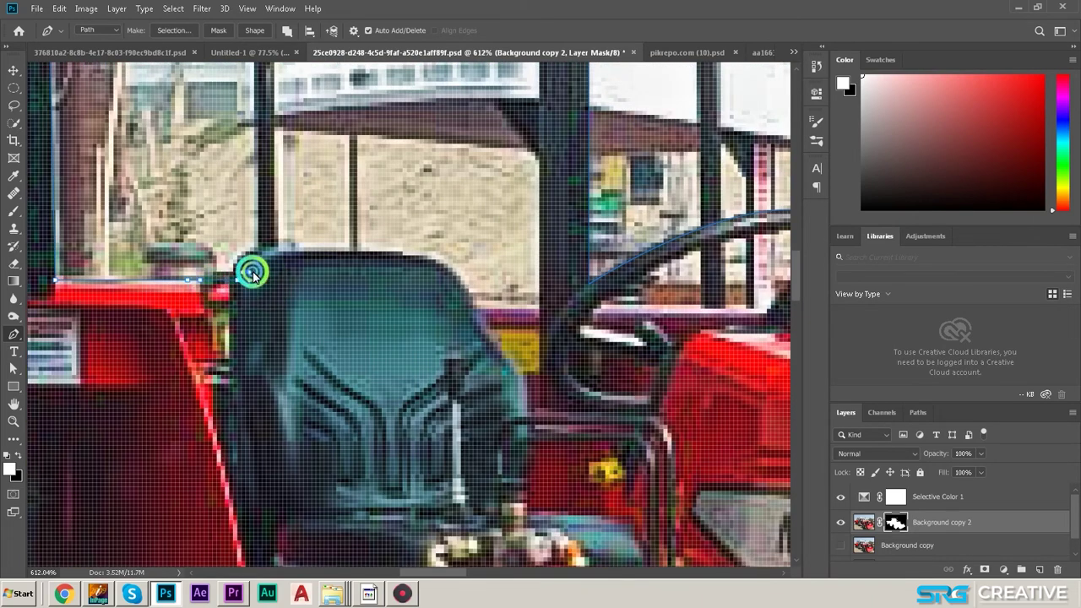
{"action": "scroll", "coordinate": [253, 275], "scroll_direction": "down", "scroll_amount": 1}
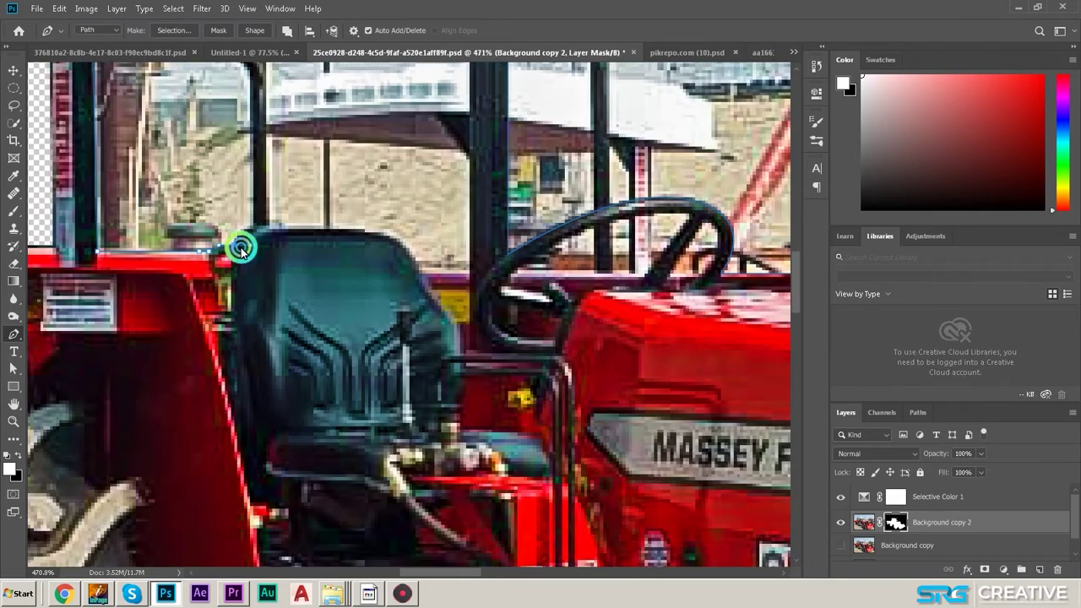
{"action": "scroll", "coordinate": [241, 250], "scroll_direction": "up", "scroll_amount": 2}
{"action": "left_click_drag", "start_coordinate": [265, 294], "coordinate": [317, 303]}
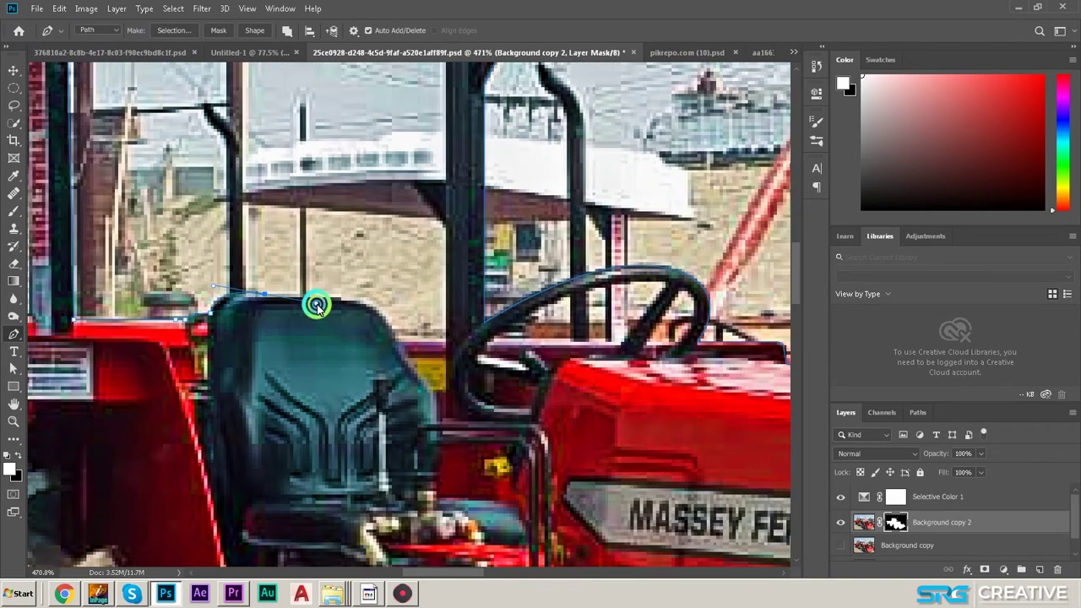
{"action": "left_click", "coordinate": [267, 297], "text": "alt"}
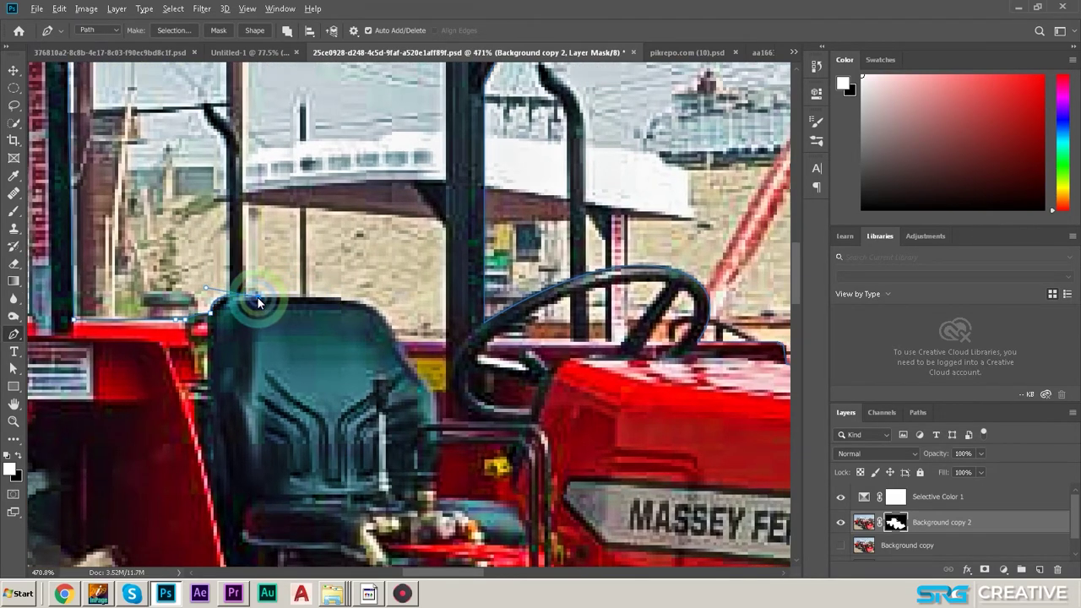
{"action": "scroll", "coordinate": [304, 304], "scroll_direction": "right", "scroll_amount": 2}
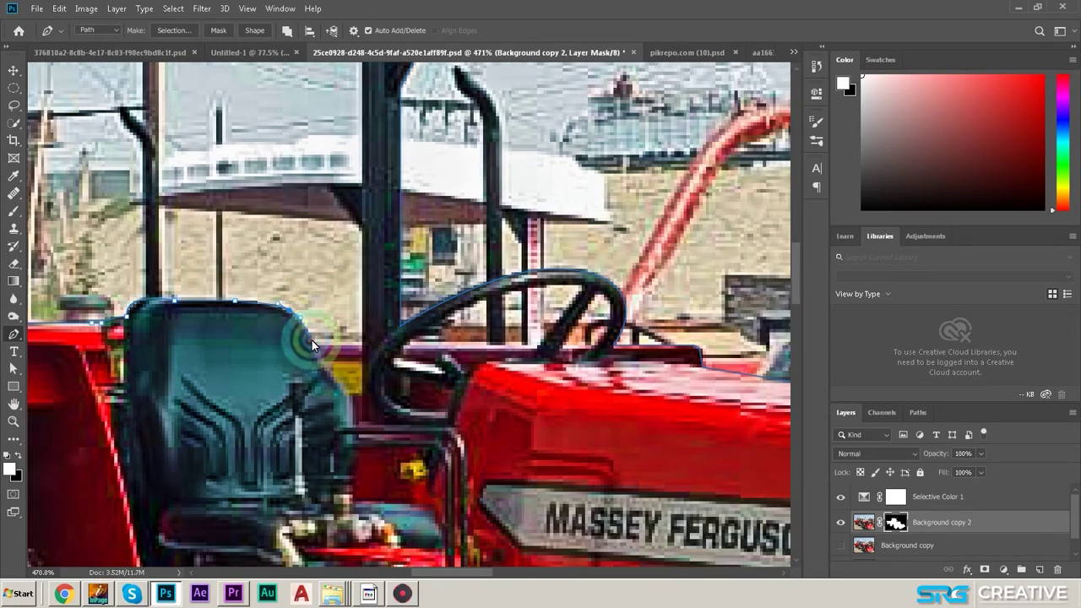
{"action": "scroll", "coordinate": [311, 341], "scroll_direction": "right", "scroll_amount": 2}
{"action": "scroll", "coordinate": [312, 316], "scroll_direction": "down", "scroll_amount": 3}
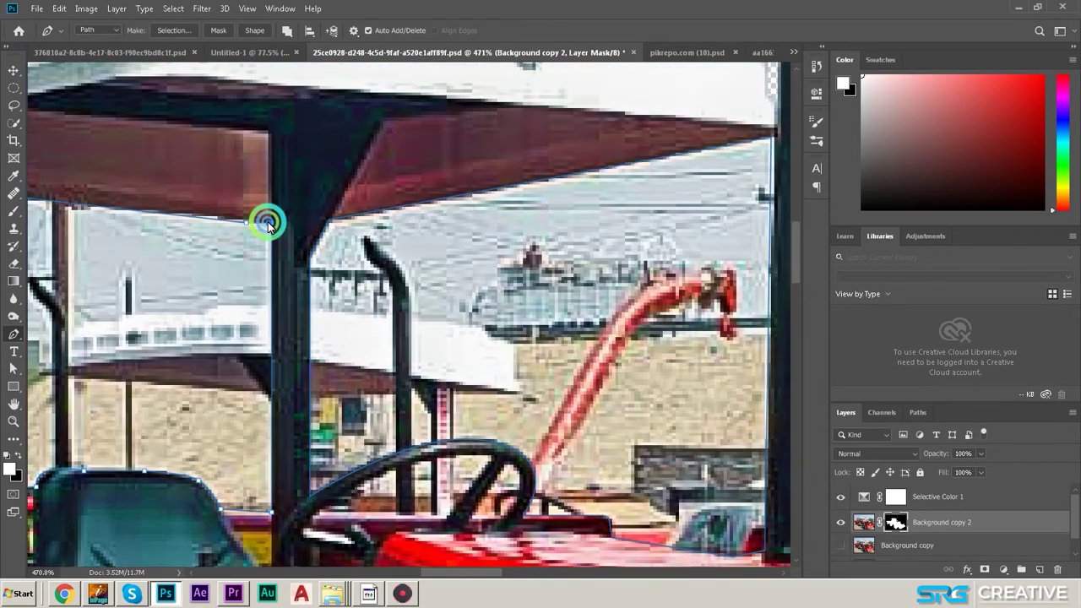
{"action": "scroll", "coordinate": [265, 222], "scroll_direction": "down", "scroll_amount": 3}
{"action": "scroll", "coordinate": [301, 326], "scroll_direction": "up", "scroll_amount": 2}
{"action": "scroll", "coordinate": [329, 328], "scroll_direction": "down", "scroll_amount": 3}
- Trace a curved pen path along the hose behind the grille
{"action": "scroll", "coordinate": [425, 367], "scroll_direction": "up", "scroll_amount": 3}
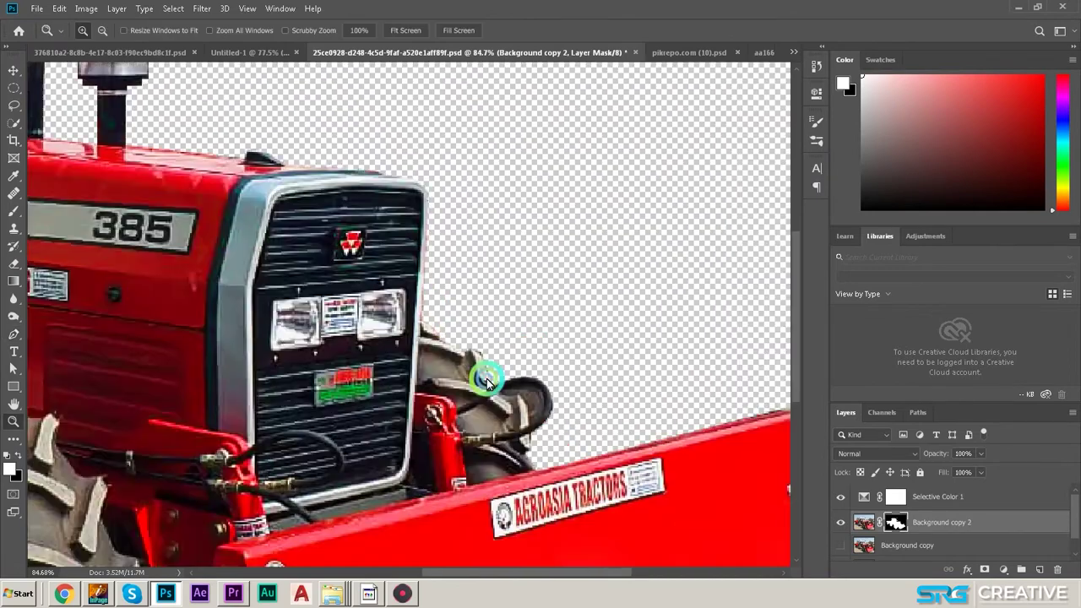
{"action": "scroll", "coordinate": [485, 382], "scroll_direction": "up", "scroll_amount": 2}
{"action": "left_click", "coordinate": [409, 343]}
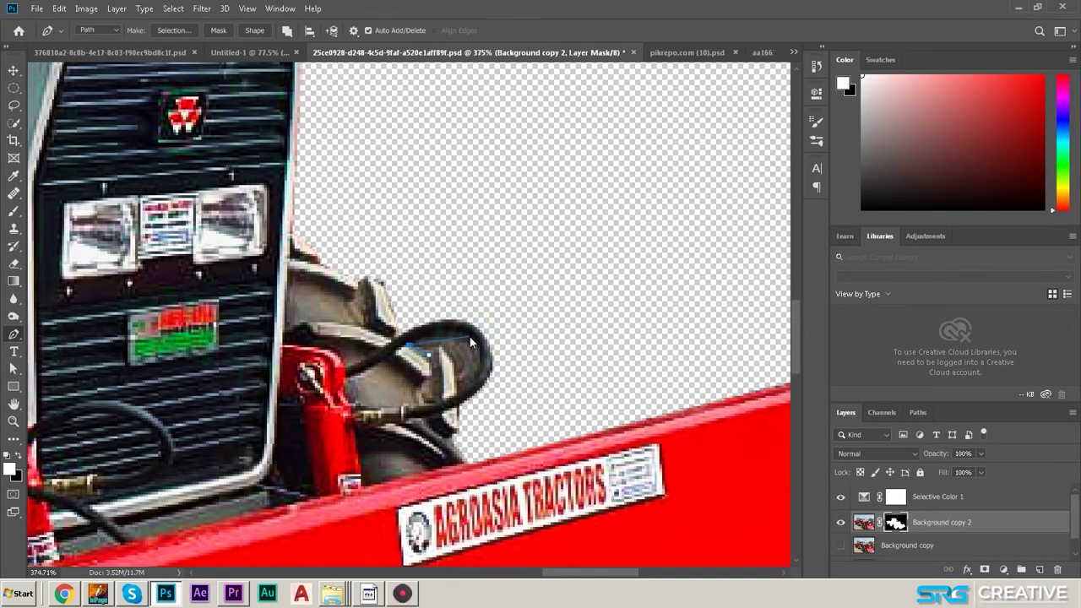
{"action": "left_click_drag", "start_coordinate": [483, 359], "coordinate": [459, 393]}
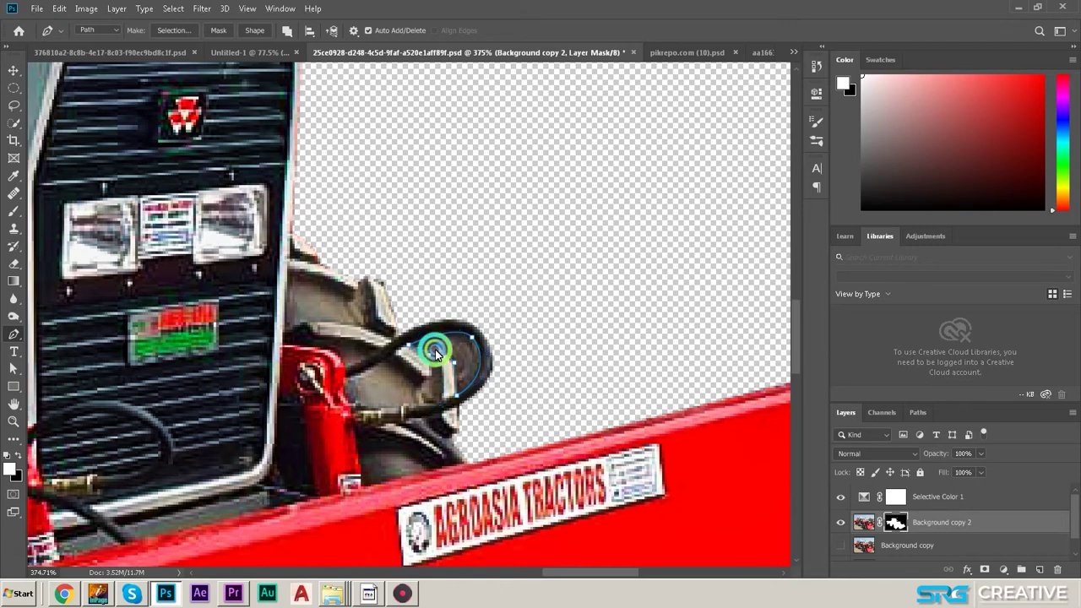
- Outline the bracket gap between the wheels with pen anchors
{"action": "scroll", "coordinate": [435, 353], "scroll_direction": "down", "scroll_amount": 3}
{"action": "scroll", "coordinate": [448, 364], "scroll_direction": "up", "scroll_amount": 4}
{"action": "scroll", "coordinate": [426, 359], "scroll_direction": "down", "scroll_amount": 5}
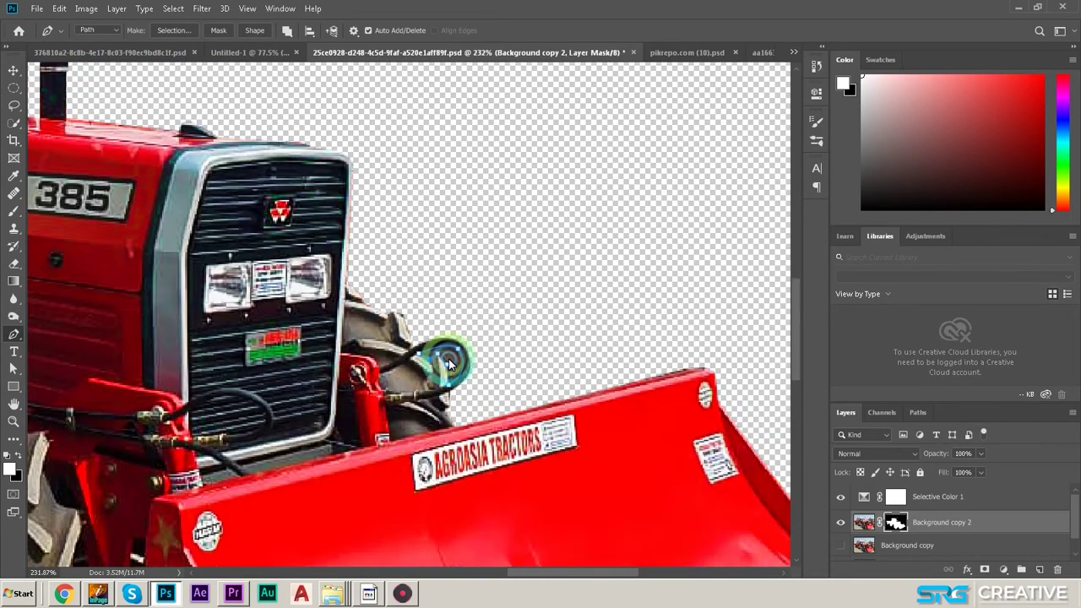
{"action": "scroll", "coordinate": [437, 358], "scroll_direction": "up", "scroll_amount": 3}
{"action": "scroll", "coordinate": [262, 366], "scroll_direction": "left", "scroll_amount": 3}
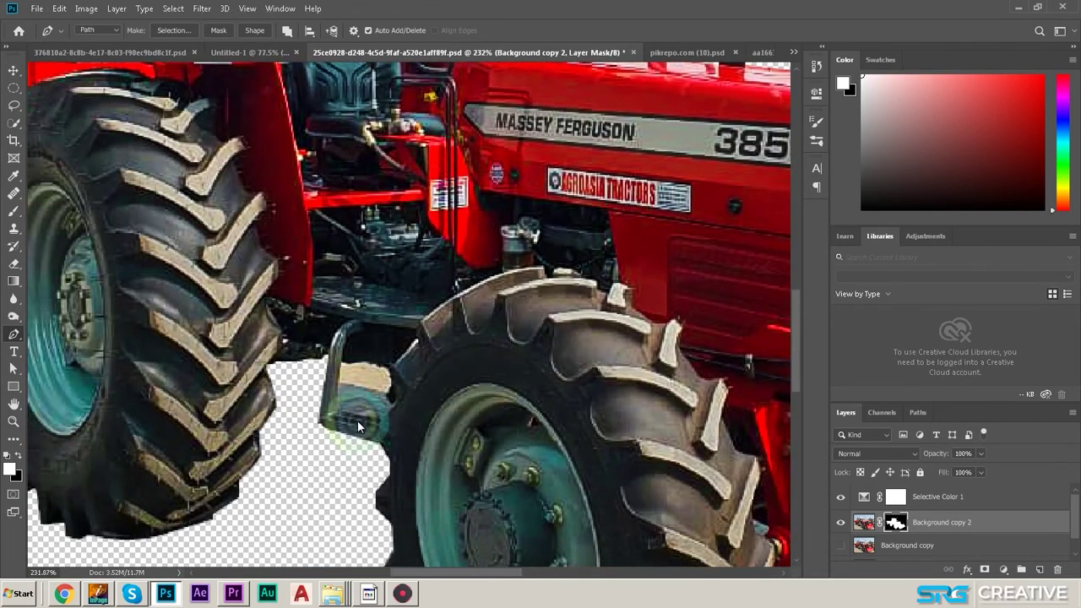
{"action": "left_click", "coordinate": [343, 416]}
{"action": "mouse_move", "coordinate": [343, 363]}
{"action": "left_mouse_down"}
{"action": "mouse_move", "coordinate": [351, 333]}
{"action": "mouse_move", "coordinate": [347, 363]}
{"action": "left_mouse_up"}
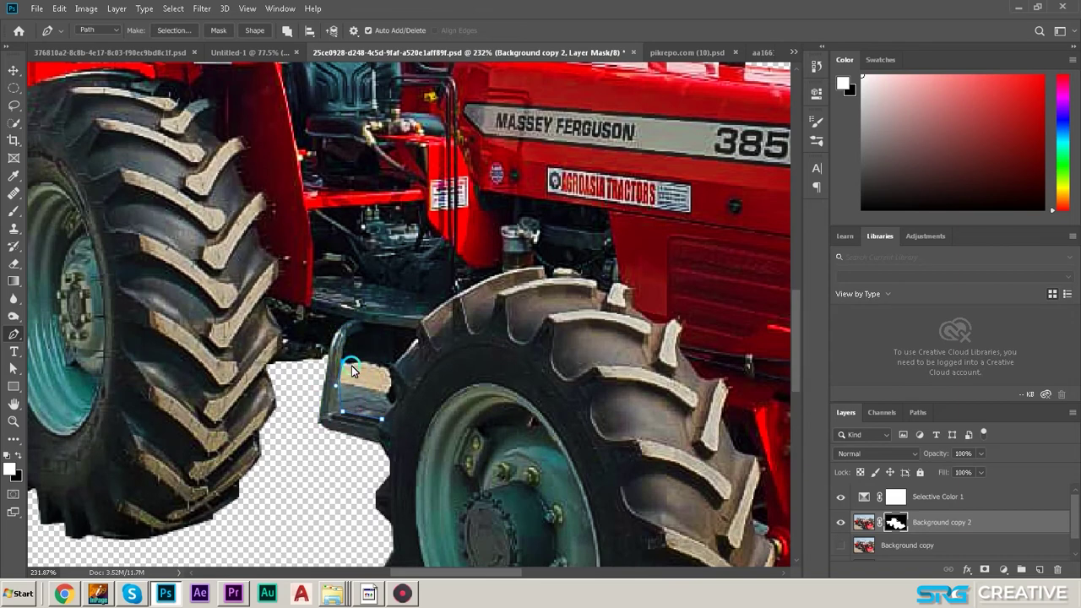
{"action": "left_click", "coordinate": [388, 367]}
{"action": "left_click", "coordinate": [385, 399]}
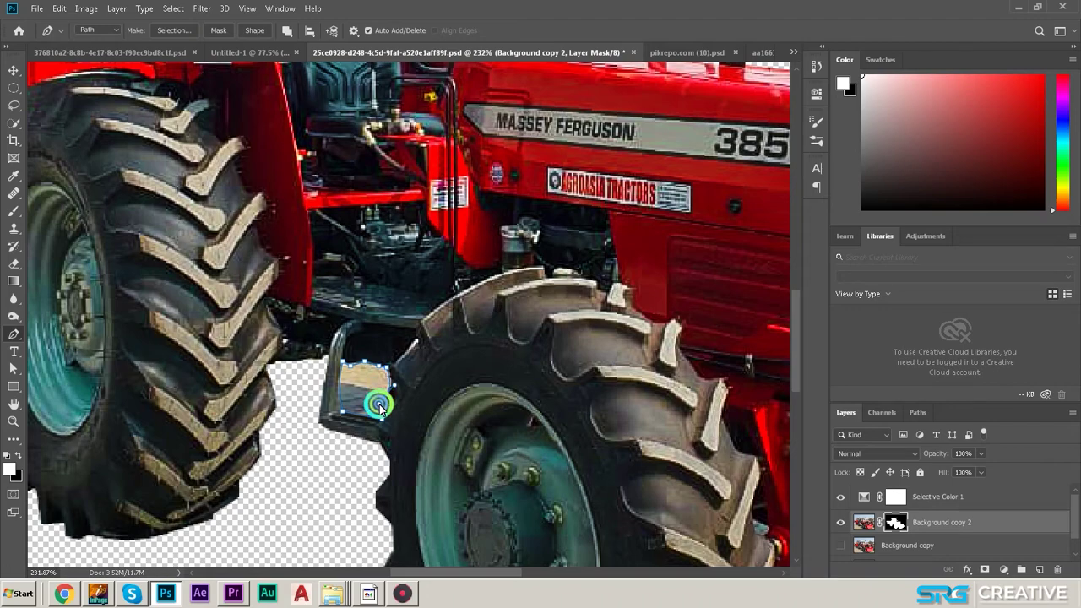
- Add pen anchors around the gap under the trailer, then return to the Move tool
{"action": "scroll", "coordinate": [361, 398], "scroll_direction": "down", "scroll_amount": 3}
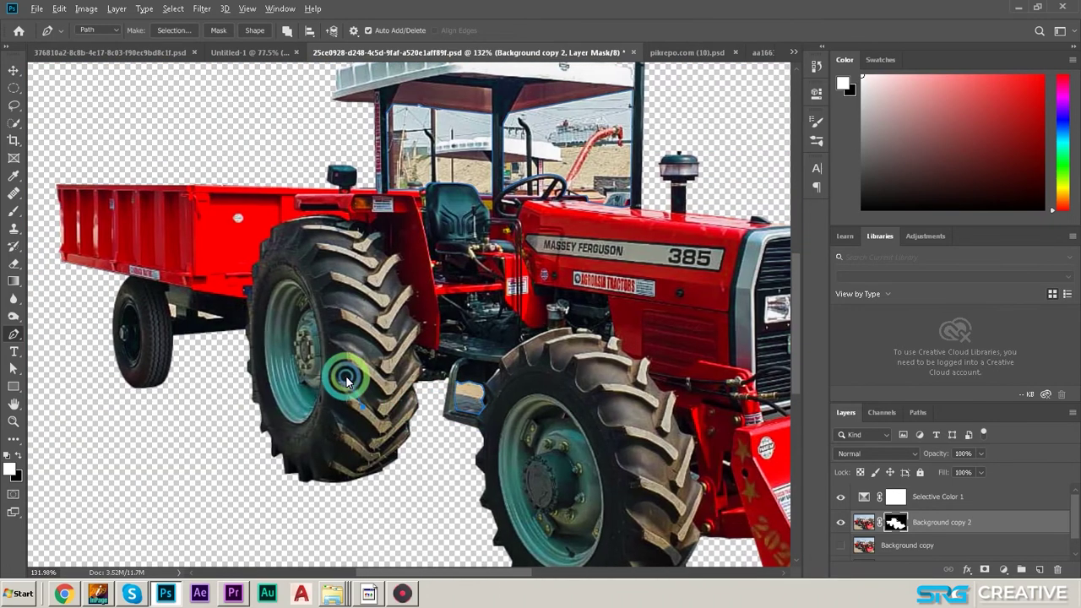
{"action": "scroll", "coordinate": [264, 346], "scroll_direction": "up", "scroll_amount": 5}
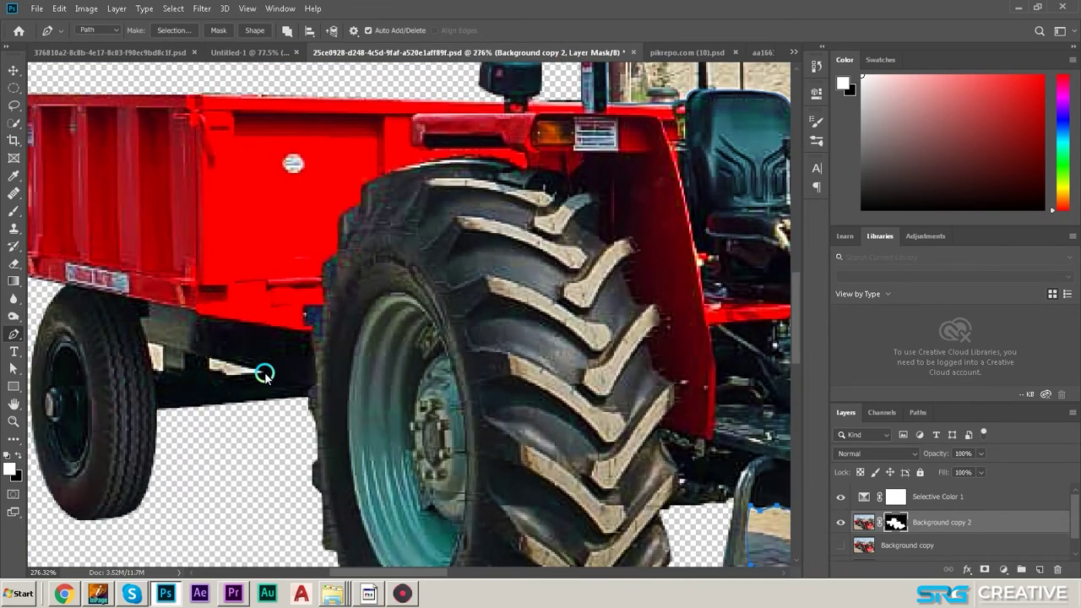
{"action": "left_click", "coordinate": [265, 373]}
{"action": "left_click", "coordinate": [211, 364]}
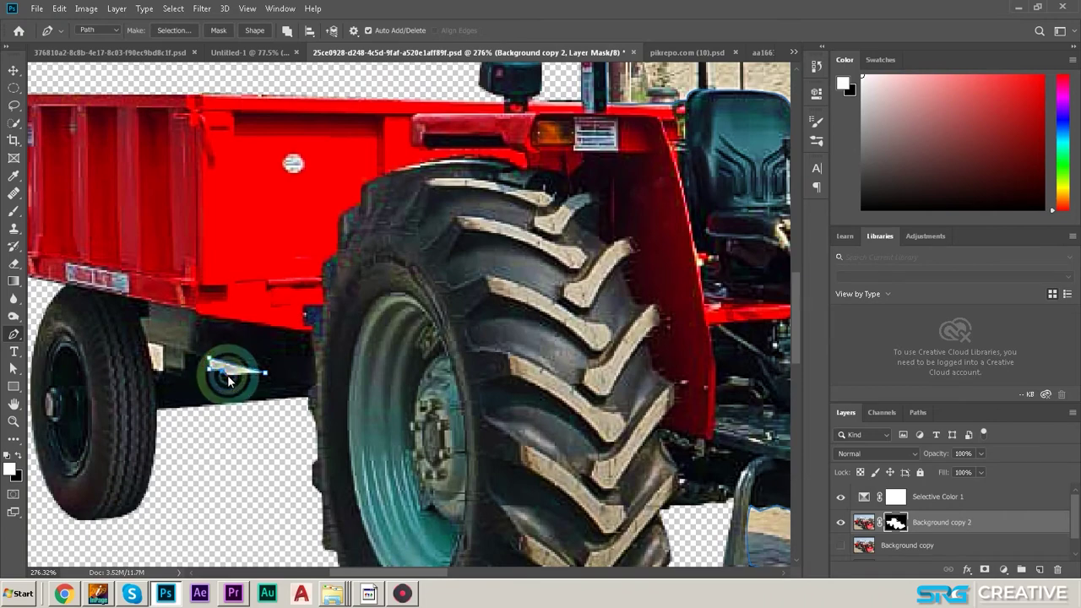
{"action": "scroll", "coordinate": [258, 363], "scroll_direction": "left", "scroll_amount": 3}
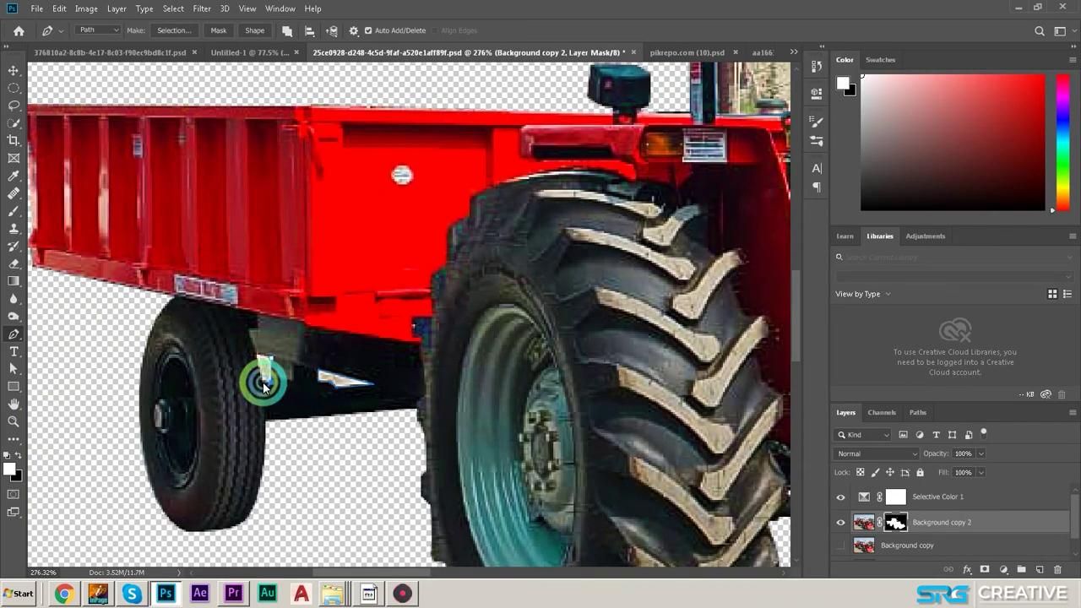
{"action": "scroll", "coordinate": [296, 385], "scroll_direction": "down", "scroll_amount": 5}
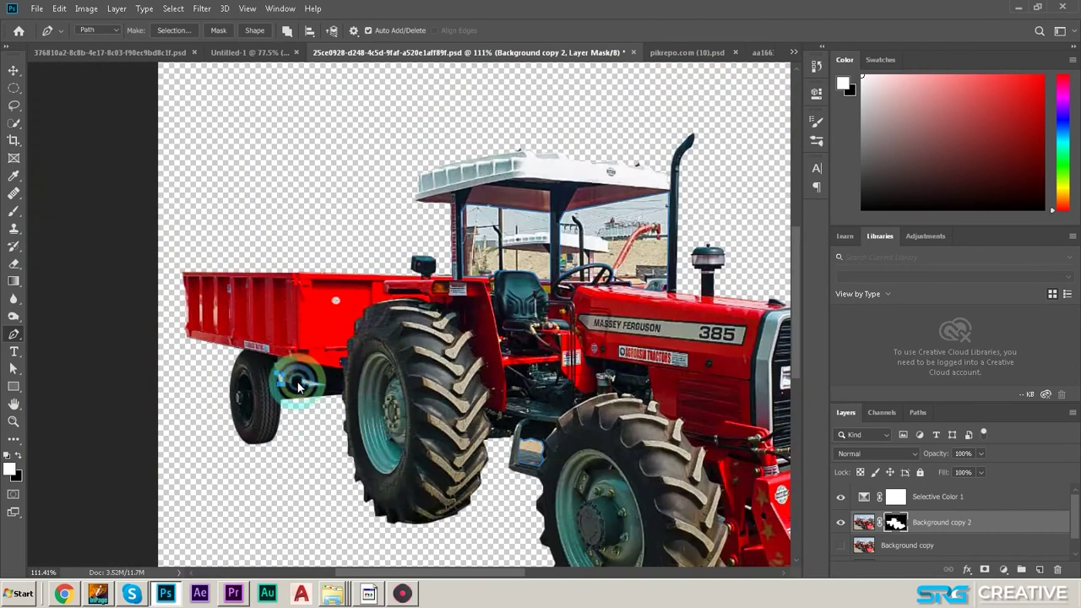
{"action": "scroll", "coordinate": [297, 386], "scroll_direction": "down", "scroll_amount": 2}
{"action": "key", "text": "v"}
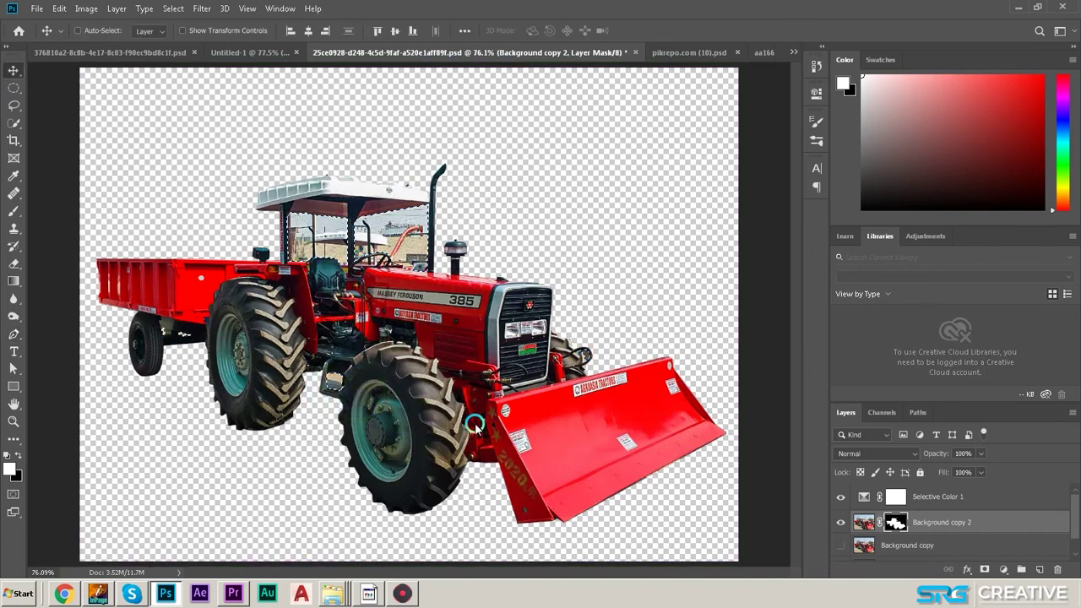
- Save the tractor document and switch to the pikrepo.com (10).psd landscape
{"action": "scroll", "coordinate": [430, 315], "scroll_direction": "down", "scroll_amount": 1}
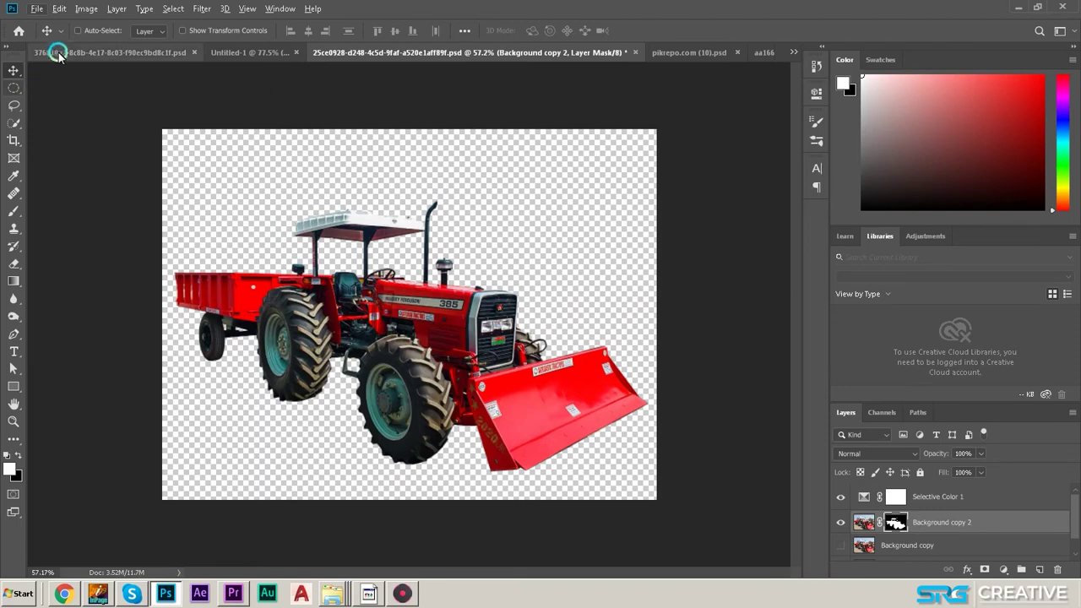
{"action": "left_click", "coordinate": [37, 9]}
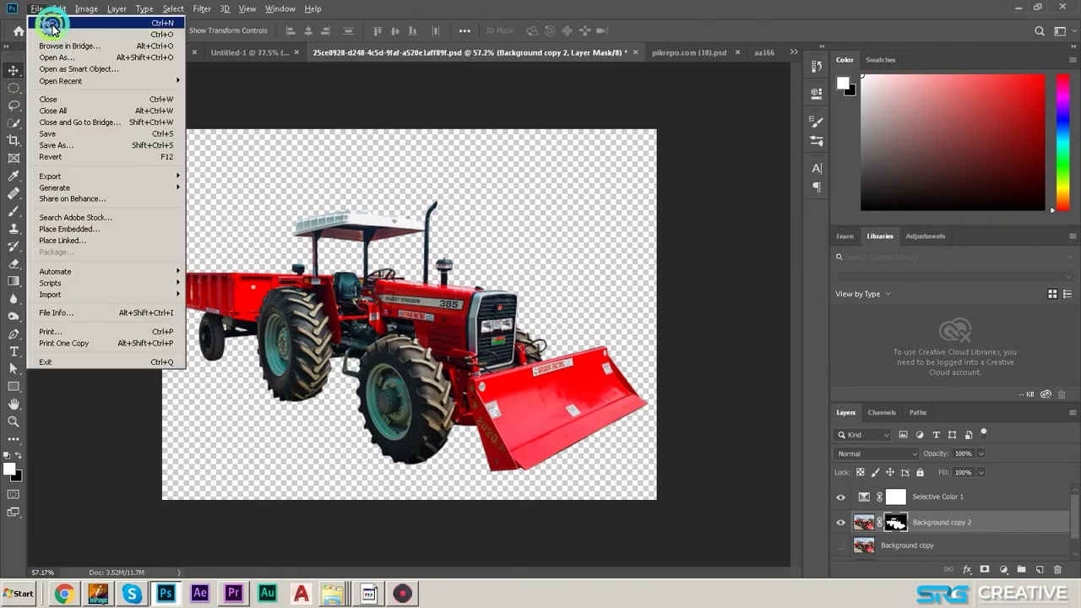
{"action": "left_click", "coordinate": [66, 133]}
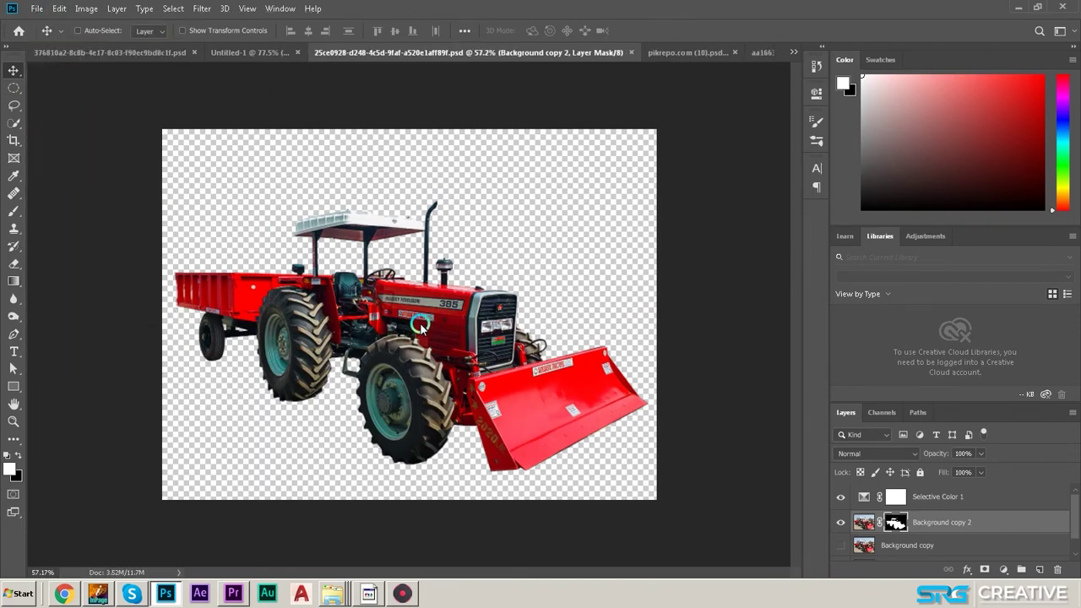
{"action": "scroll", "coordinate": [429, 317], "scroll_direction": "down", "scroll_amount": 1}
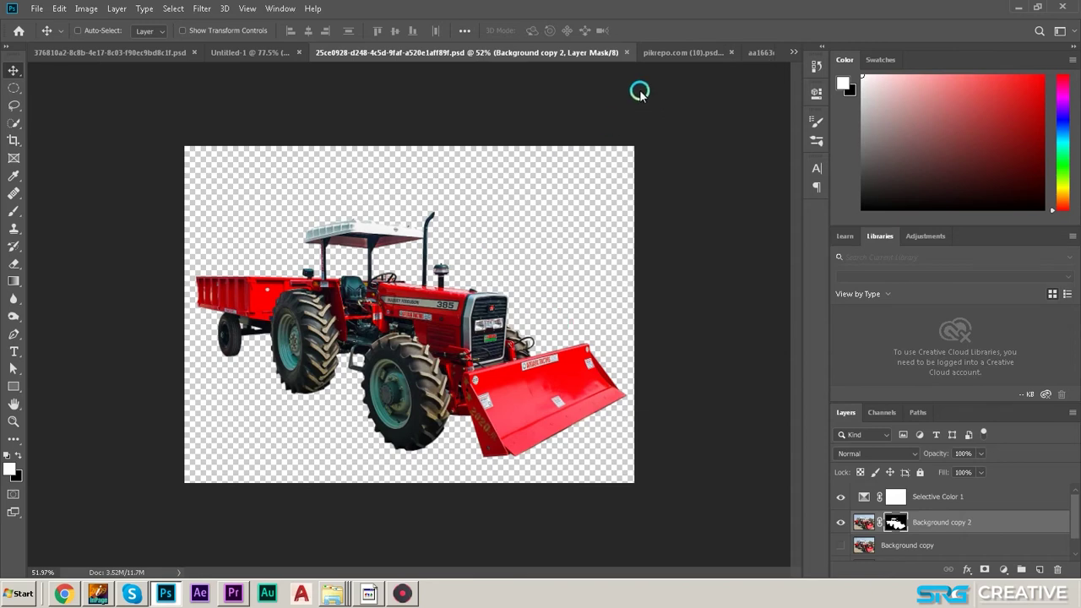
{"action": "left_click", "coordinate": [670, 49]}
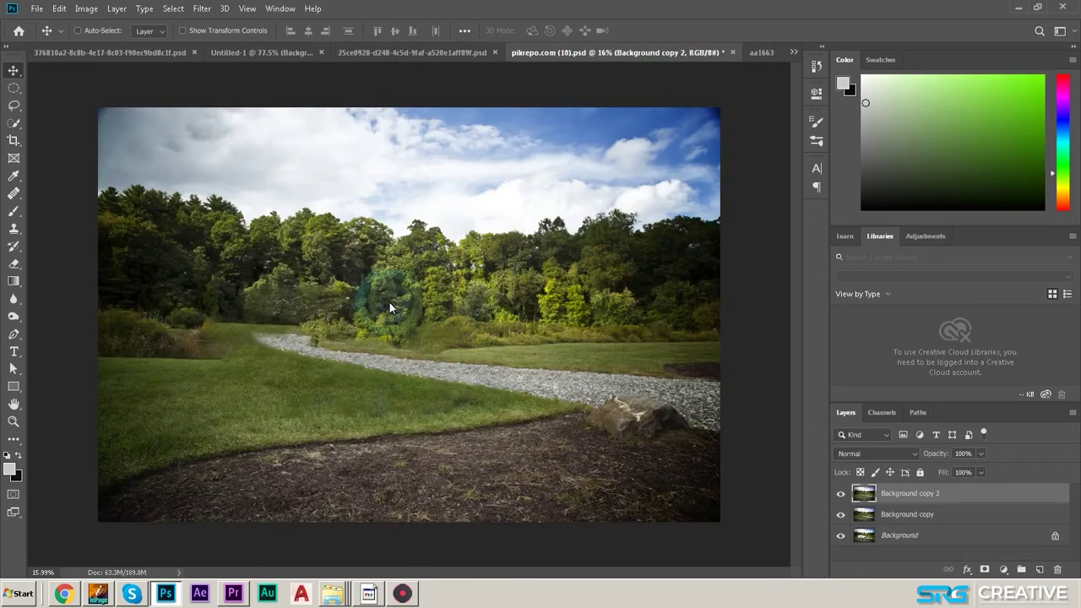
- Rename Background copy 2 to 'Backup' and duplicate it as Backup copy
{"action": "double_click", "coordinate": [898, 496]}
{"action": "type", "text": "Backup"}
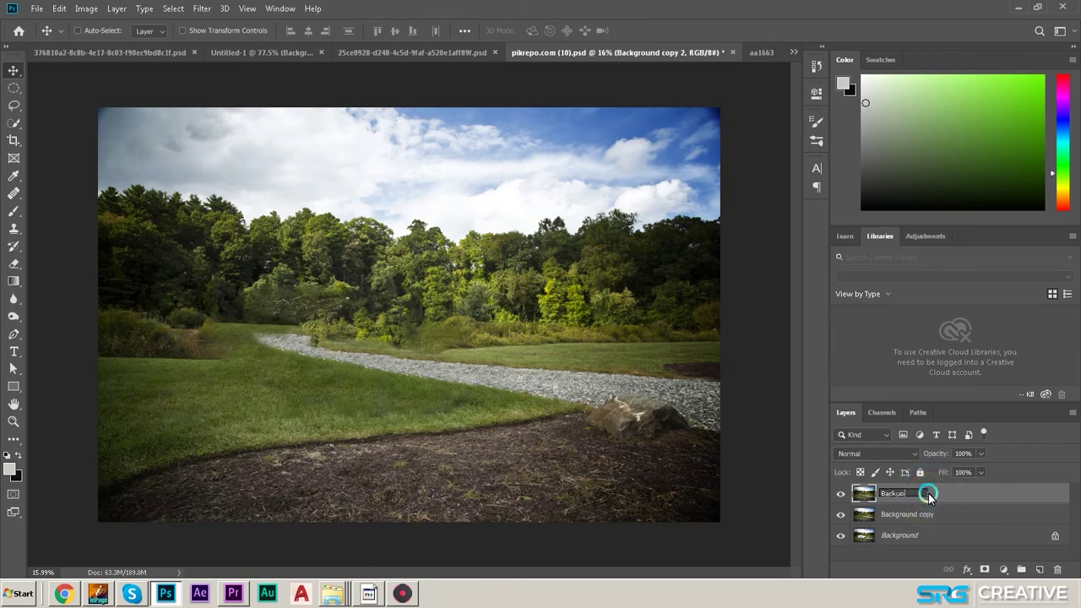
{"action": "key", "text": "Return"}
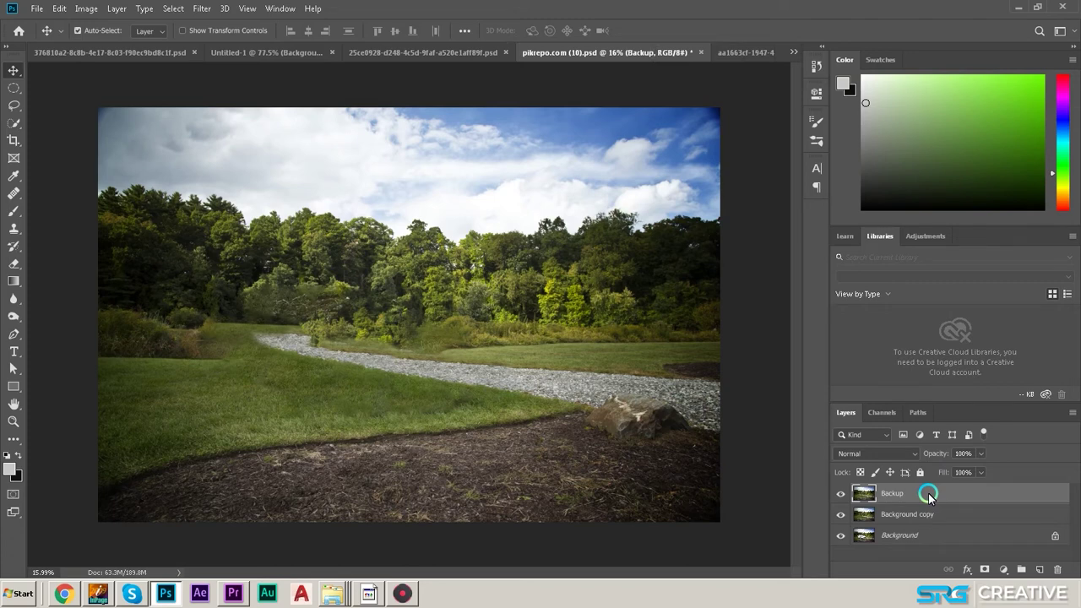
{"action": "key", "text": "ctrl+j"}
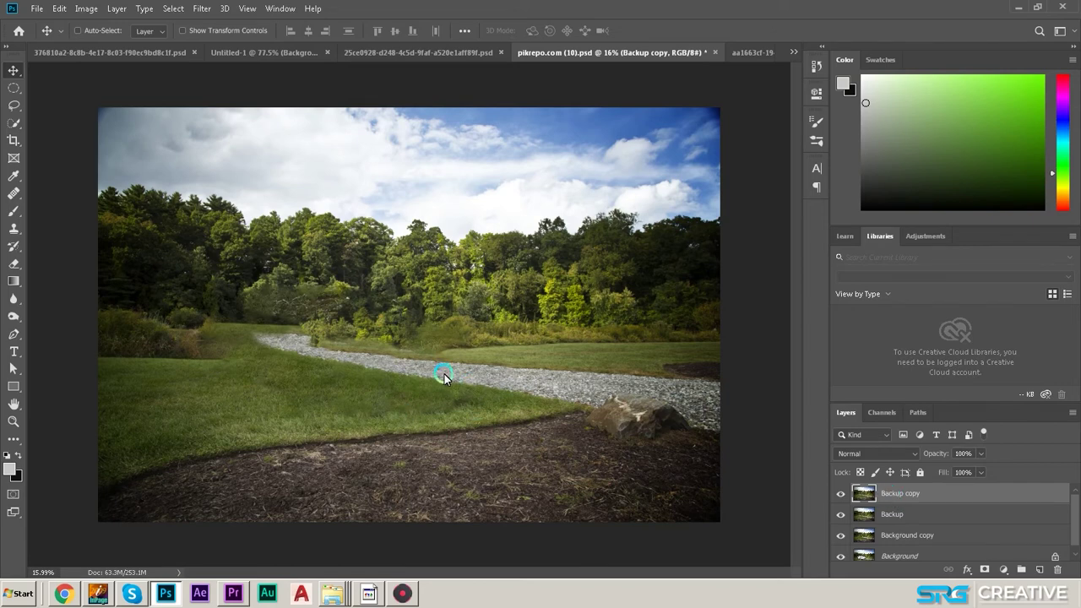
- With the Clone Stamp, paint grass over the dirt at the lower-left foreground
{"action": "key", "text": "s"}
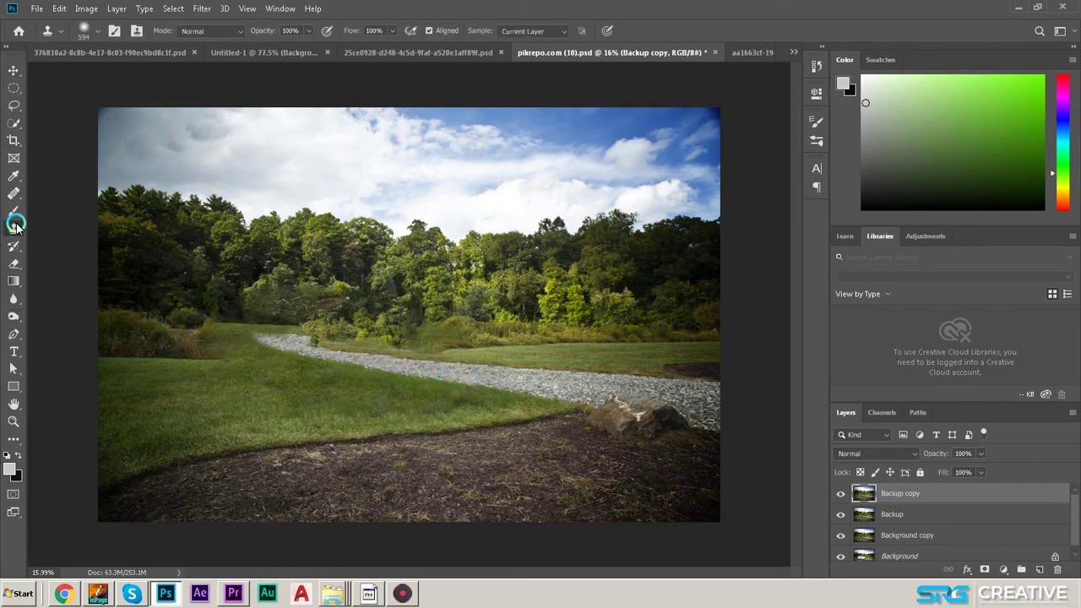
{"action": "right_click", "coordinate": [15, 224]}
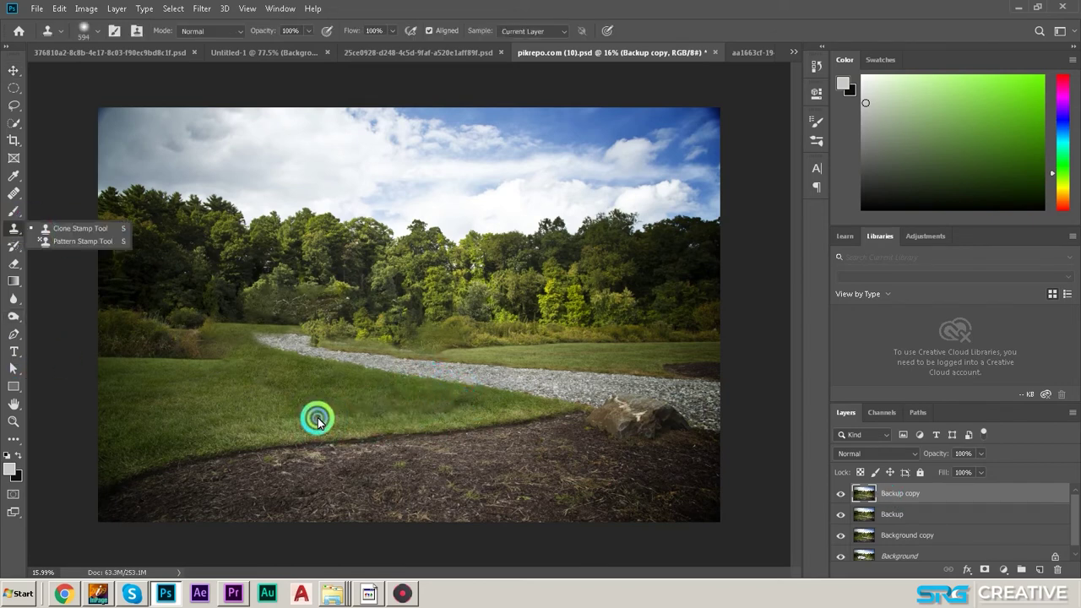
{"action": "scroll", "coordinate": [295, 422], "scroll_direction": "up", "scroll_amount": 1}
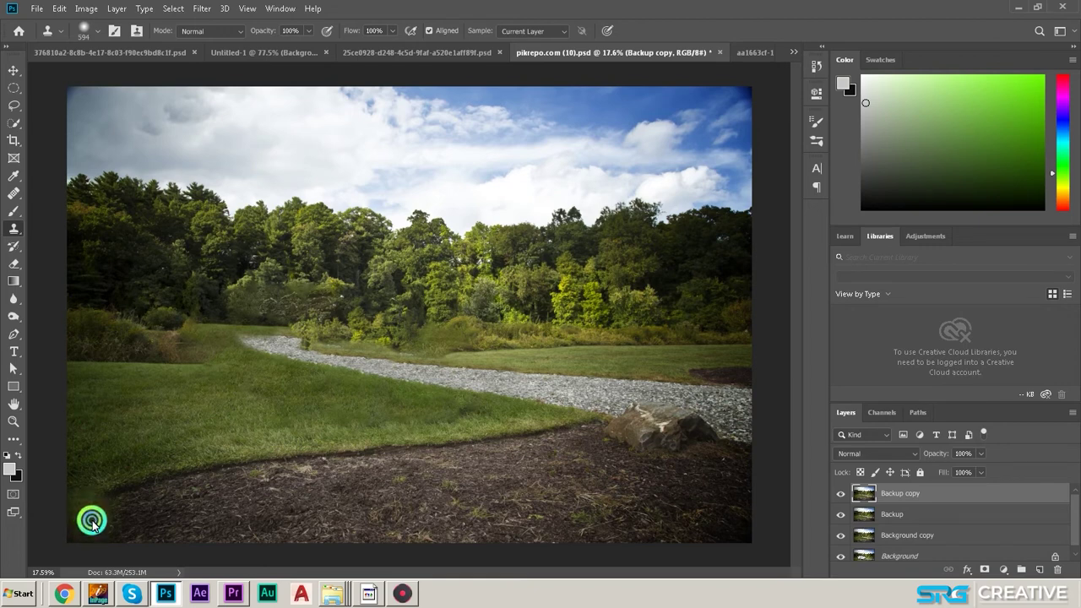
{"action": "left_click_drag", "start_coordinate": [109, 511], "coordinate": [197, 494]}
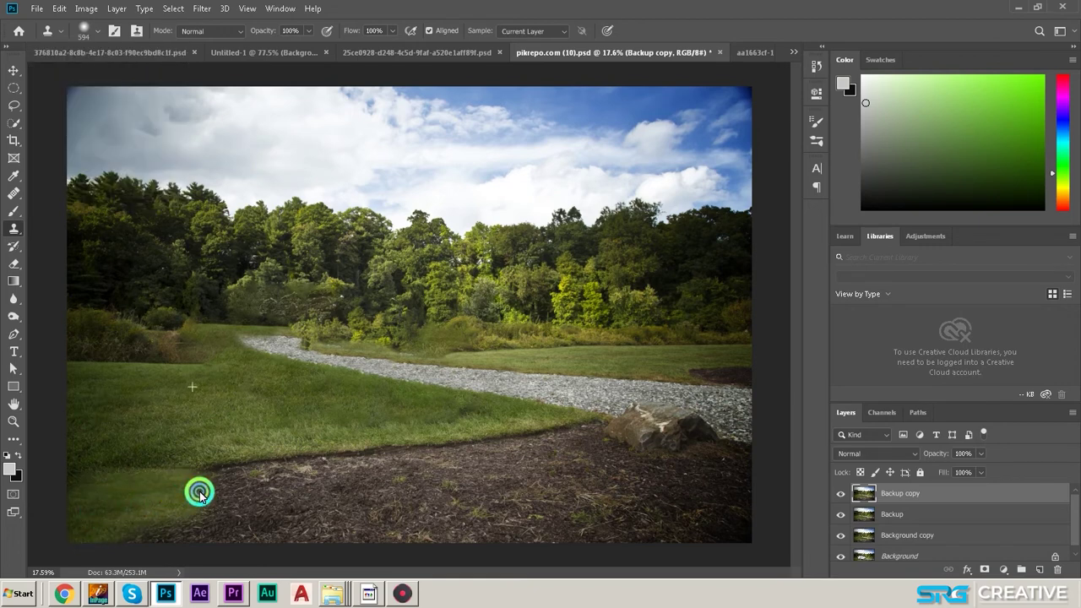
{"action": "mouse_move", "coordinate": [199, 494]}
{"action": "left_mouse_down"}
{"action": "mouse_move", "coordinate": [167, 412]}
{"action": "mouse_move", "coordinate": [121, 461]}
{"action": "mouse_move", "coordinate": [246, 454]}
{"action": "mouse_move", "coordinate": [217, 413]}
{"action": "left_mouse_up"}
{"action": "mouse_move", "coordinate": [160, 432]}
{"action": "left_mouse_down"}
{"action": "mouse_move", "coordinate": [157, 507]}
{"action": "mouse_move", "coordinate": [126, 524]}
{"action": "mouse_move", "coordinate": [221, 521]}
{"action": "mouse_move", "coordinate": [251, 470]}
{"action": "mouse_move", "coordinate": [237, 418]}
{"action": "mouse_move", "coordinate": [212, 526]}
{"action": "mouse_move", "coordinate": [310, 527]}
{"action": "mouse_move", "coordinate": [202, 413]}
{"action": "mouse_move", "coordinate": [225, 481]}
{"action": "mouse_move", "coordinate": [369, 462]}
{"action": "mouse_move", "coordinate": [197, 416]}
{"action": "mouse_move", "coordinate": [391, 454]}
{"action": "mouse_move", "coordinate": [538, 448]}
{"action": "mouse_move", "coordinate": [201, 430]}
{"action": "mouse_move", "coordinate": [272, 512]}
{"action": "mouse_move", "coordinate": [381, 526]}
{"action": "mouse_move", "coordinate": [485, 521]}
{"action": "mouse_move", "coordinate": [232, 433]}
{"action": "left_mouse_up"}
- Clone grass across the dark dirt along the bottom edge and bottom-right corner
{"action": "left_click_drag", "start_coordinate": [478, 495], "coordinate": [394, 470]}
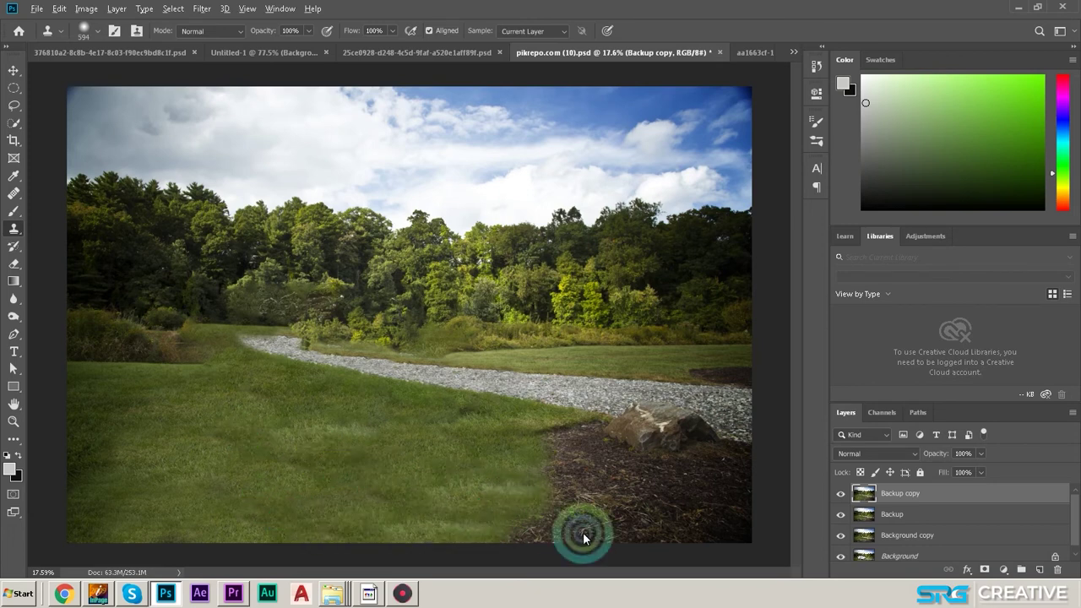
{"action": "mouse_move", "coordinate": [579, 529]}
{"action": "left_mouse_down"}
{"action": "mouse_move", "coordinate": [529, 527]}
{"action": "mouse_move", "coordinate": [668, 519]}
{"action": "left_mouse_up"}
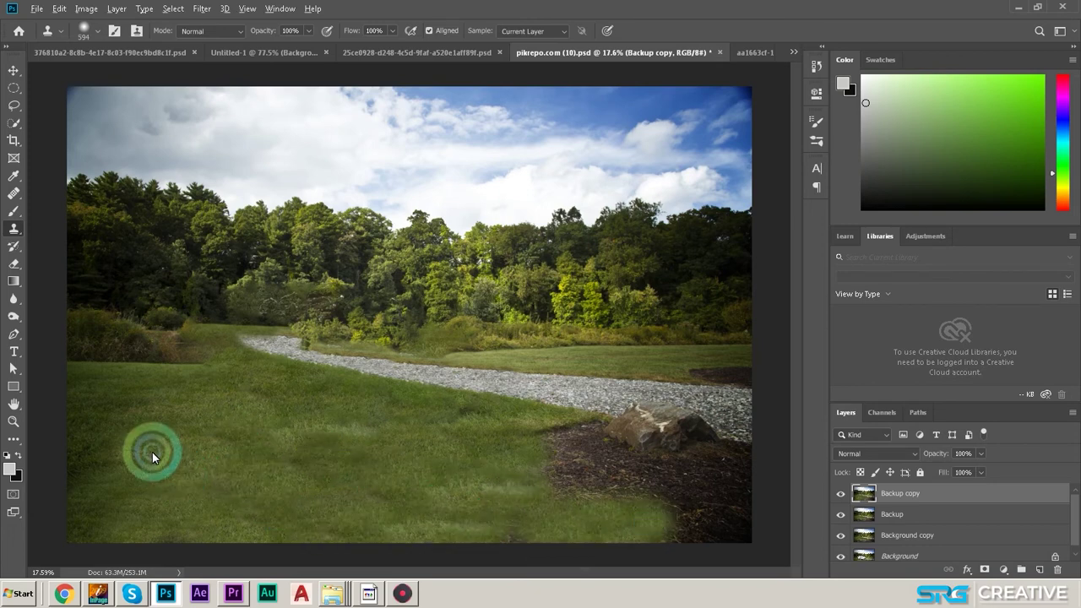
{"action": "mouse_move", "coordinate": [490, 524]}
{"action": "left_mouse_down"}
{"action": "mouse_move", "coordinate": [642, 524]}
{"action": "mouse_move", "coordinate": [566, 492]}
{"action": "mouse_move", "coordinate": [546, 465]}
{"action": "mouse_move", "coordinate": [499, 492]}
{"action": "left_mouse_up"}
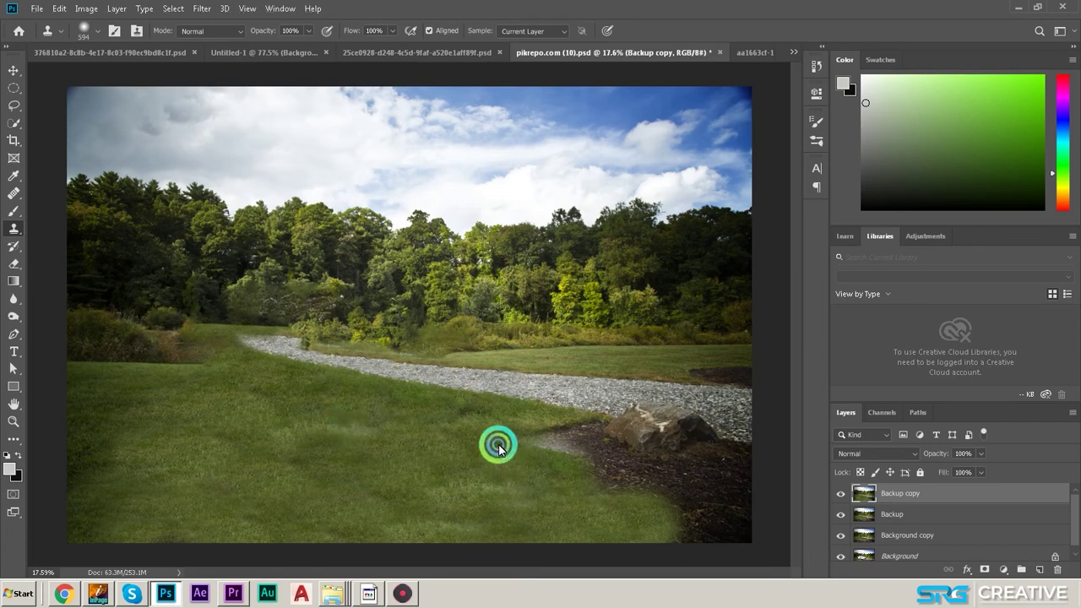
{"action": "mouse_move", "coordinate": [497, 444]}
{"action": "left_mouse_down"}
{"action": "mouse_move", "coordinate": [577, 442]}
{"action": "mouse_move", "coordinate": [599, 478]}
{"action": "mouse_move", "coordinate": [630, 481]}
{"action": "mouse_move", "coordinate": [627, 499]}
{"action": "left_mouse_up"}
{"action": "left_click", "coordinate": [422, 470], "text": "alt"}
{"action": "left_click", "coordinate": [675, 538]}
{"action": "mouse_move", "coordinate": [676, 538]}
{"action": "left_mouse_down"}
{"action": "mouse_move", "coordinate": [743, 510]}
{"action": "mouse_move", "coordinate": [749, 525]}
{"action": "mouse_move", "coordinate": [735, 482]}
{"action": "mouse_move", "coordinate": [676, 495]}
{"action": "left_mouse_up"}
- Shrink the clone brush to 458 and paint grass beside the rock's lower right
{"action": "left_click_drag", "start_coordinate": [591, 463], "coordinate": [574, 463]}
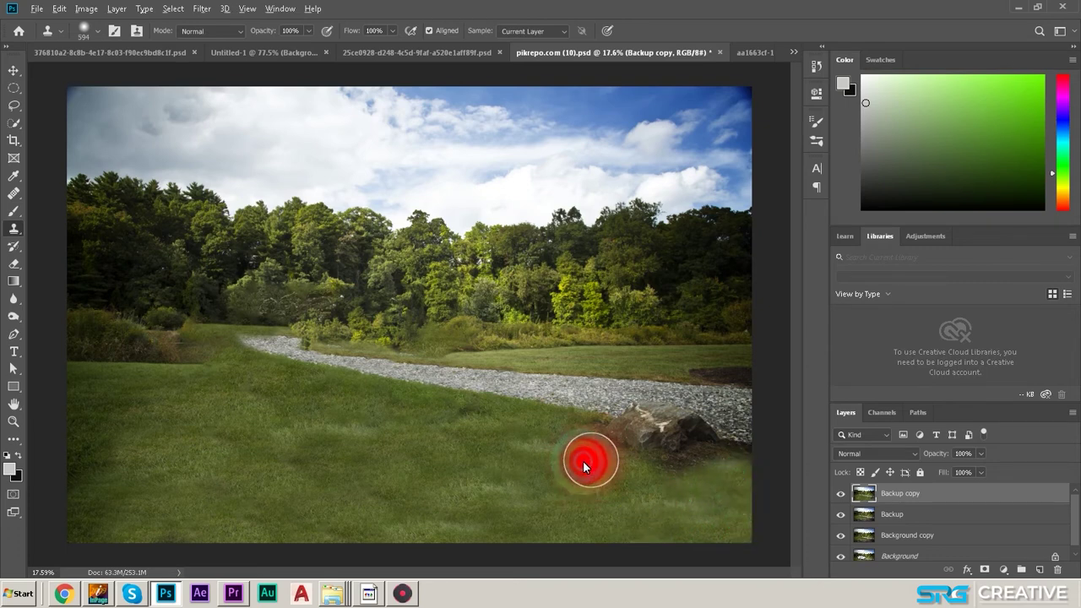
{"action": "mouse_move", "coordinate": [679, 484]}
{"action": "left_mouse_down"}
{"action": "mouse_move", "coordinate": [734, 467]}
{"action": "mouse_move", "coordinate": [718, 469]}
{"action": "left_mouse_up"}
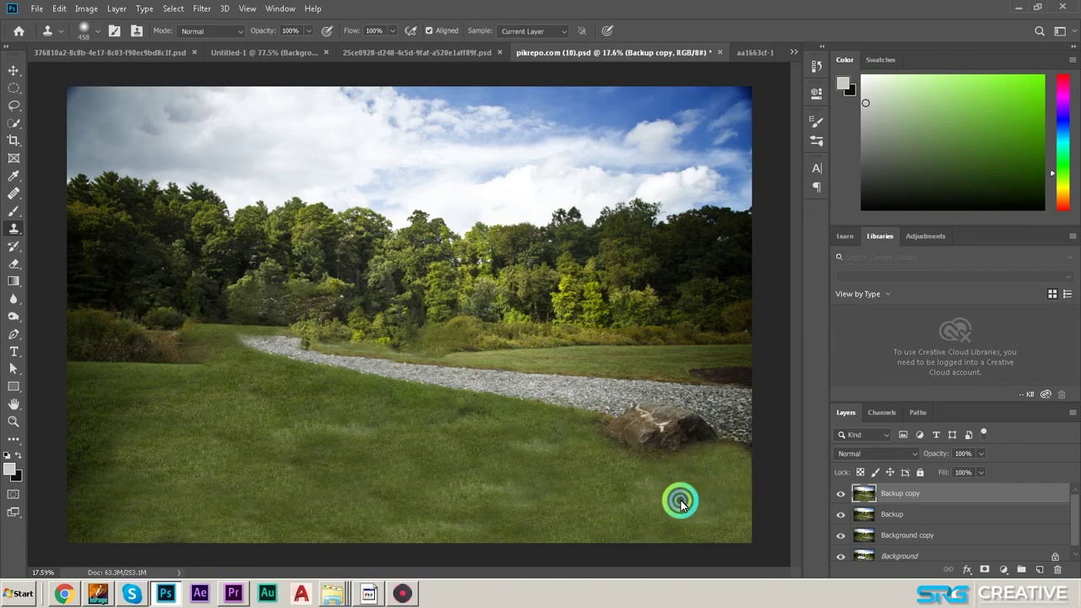
{"action": "left_click", "coordinate": [529, 465], "text": "alt"}
{"action": "left_click_drag", "start_coordinate": [651, 435], "coordinate": [671, 442]}
- Undo the stroke over the rock and clone fresh grass around its edges
{"action": "key", "text": "ctrl+z"}
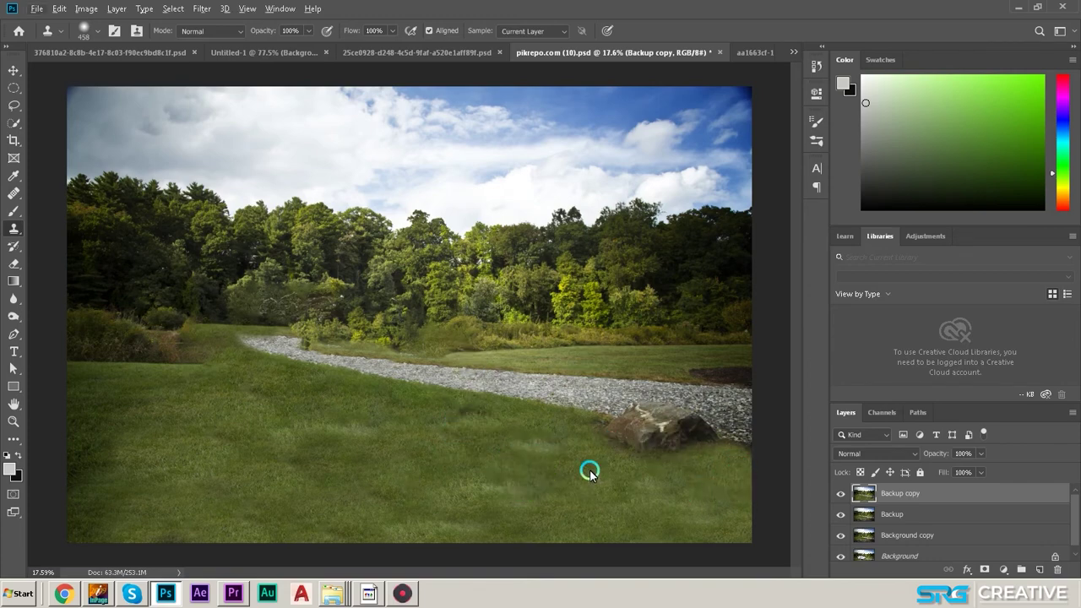
{"action": "scroll", "coordinate": [711, 449], "scroll_direction": "up", "scroll_amount": 2}
{"action": "scroll", "coordinate": [712, 446], "scroll_direction": "up", "scroll_amount": 1}
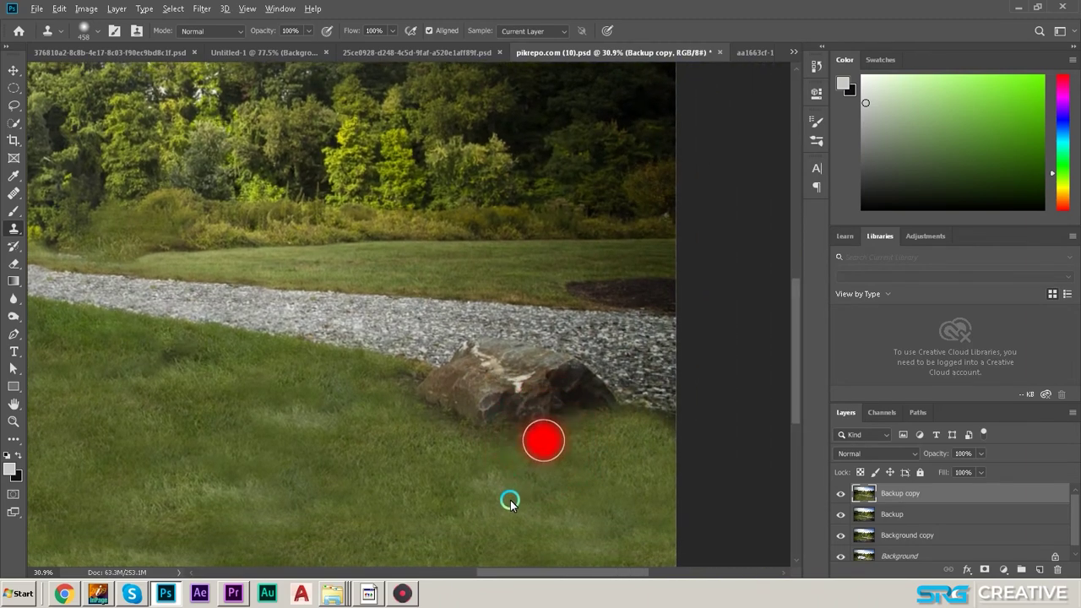
{"action": "left_click", "coordinate": [638, 430], "text": "alt"}
{"action": "left_click_drag", "start_coordinate": [641, 427], "coordinate": [670, 428]}
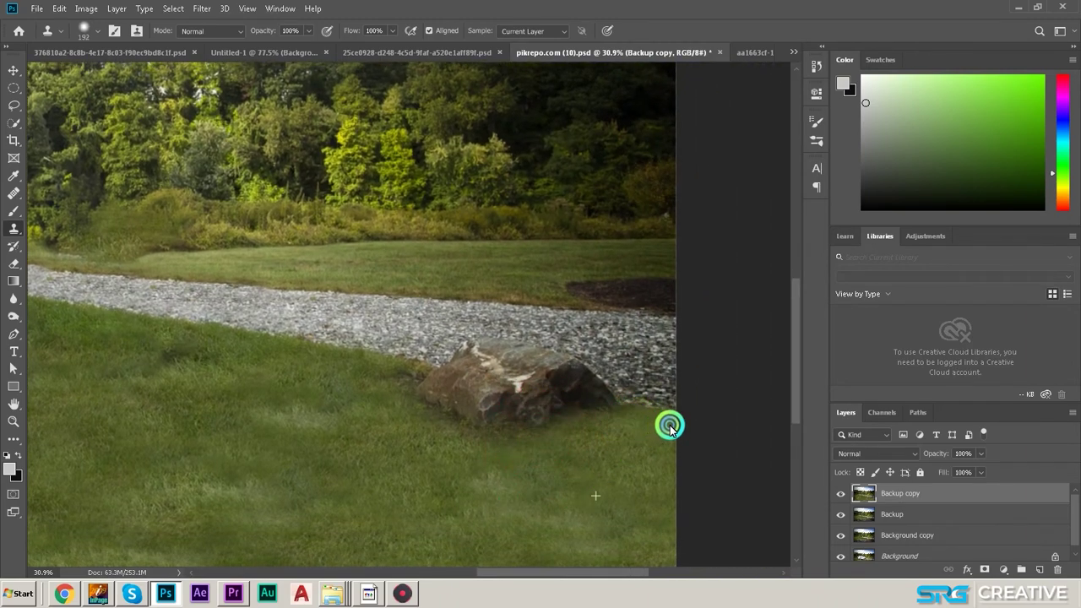
{"action": "left_click", "coordinate": [355, 400]}
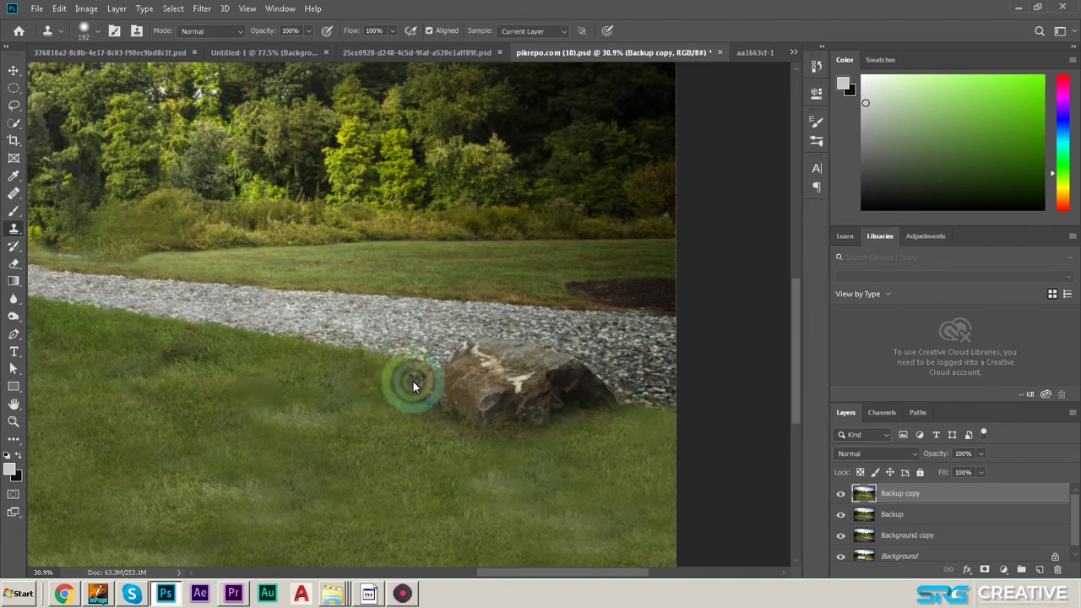
{"action": "left_click", "coordinate": [381, 427]}
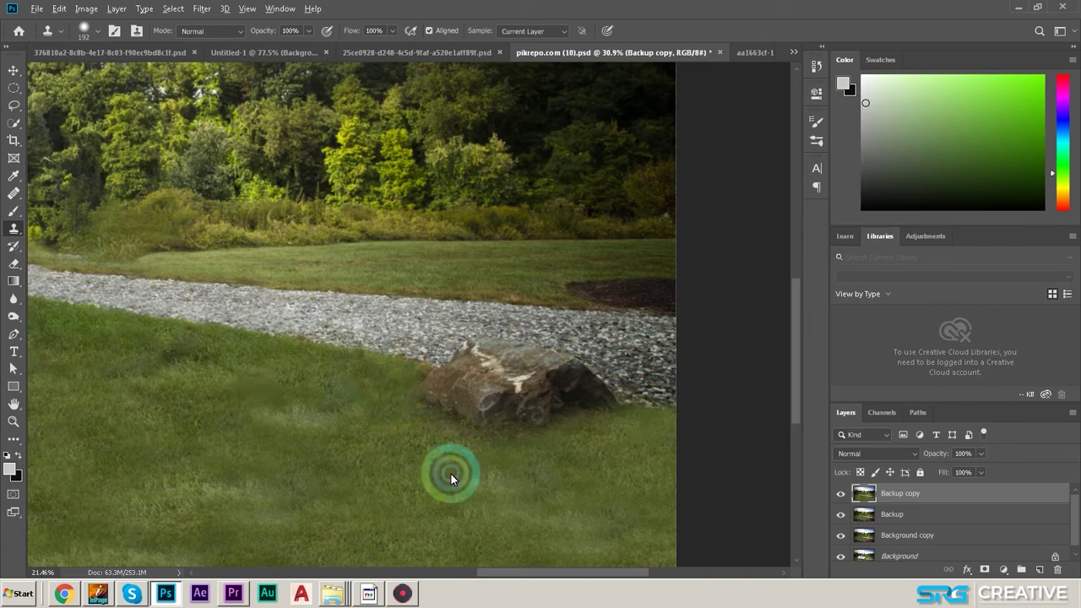
- Fit the image in view and hide Backup copy to compare with the original
{"action": "key", "text": "ctrl+0"}
{"action": "key", "text": "v"}
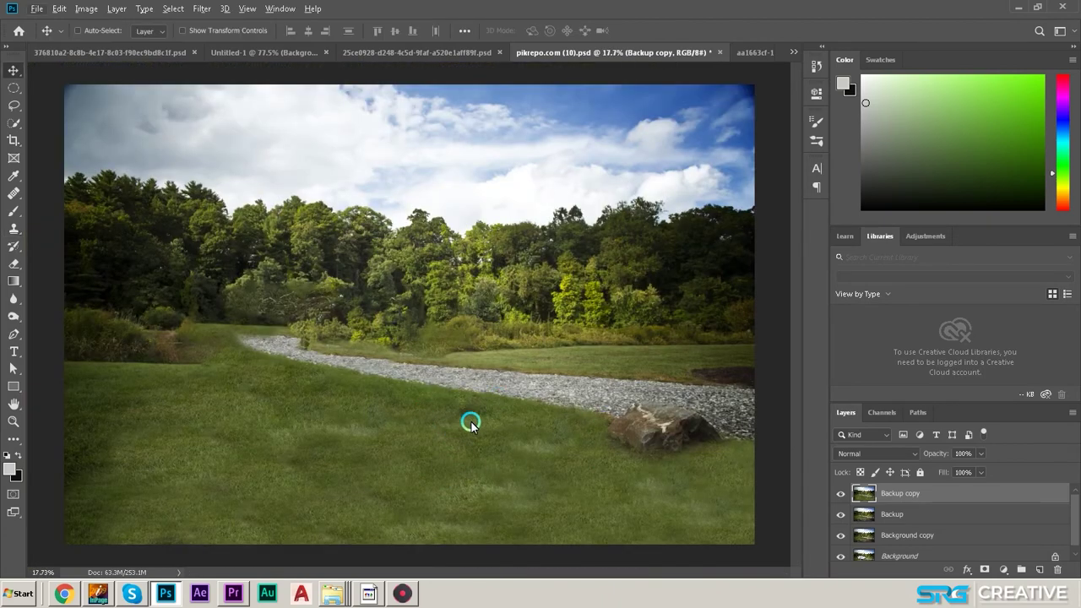
{"action": "left_click", "coordinate": [842, 495]}
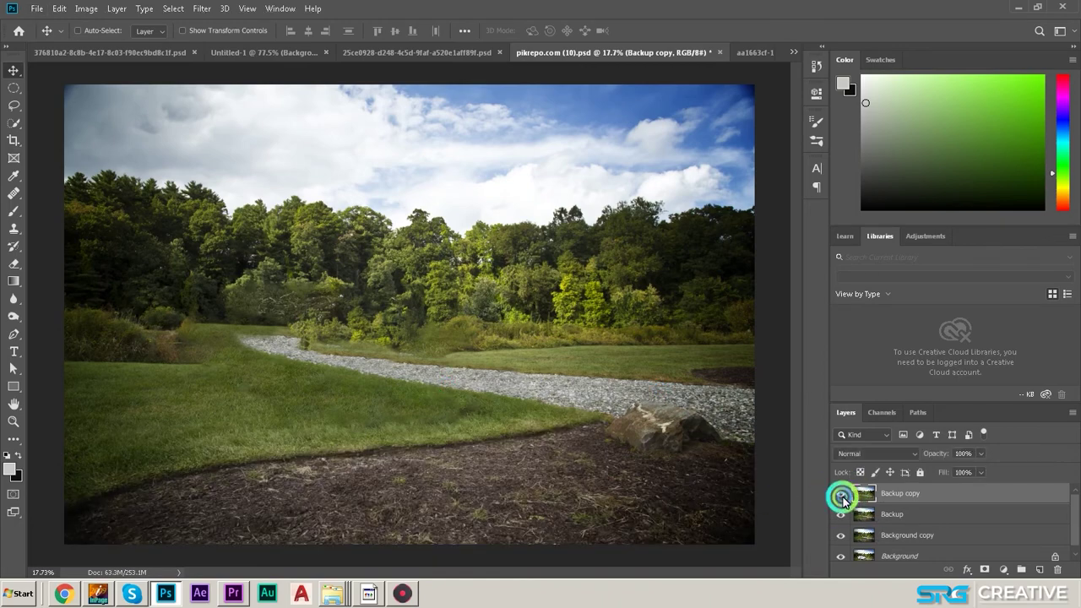
- Show Backup copy again and duplicate it as Backup copy 2
{"action": "left_click", "coordinate": [842, 495]}
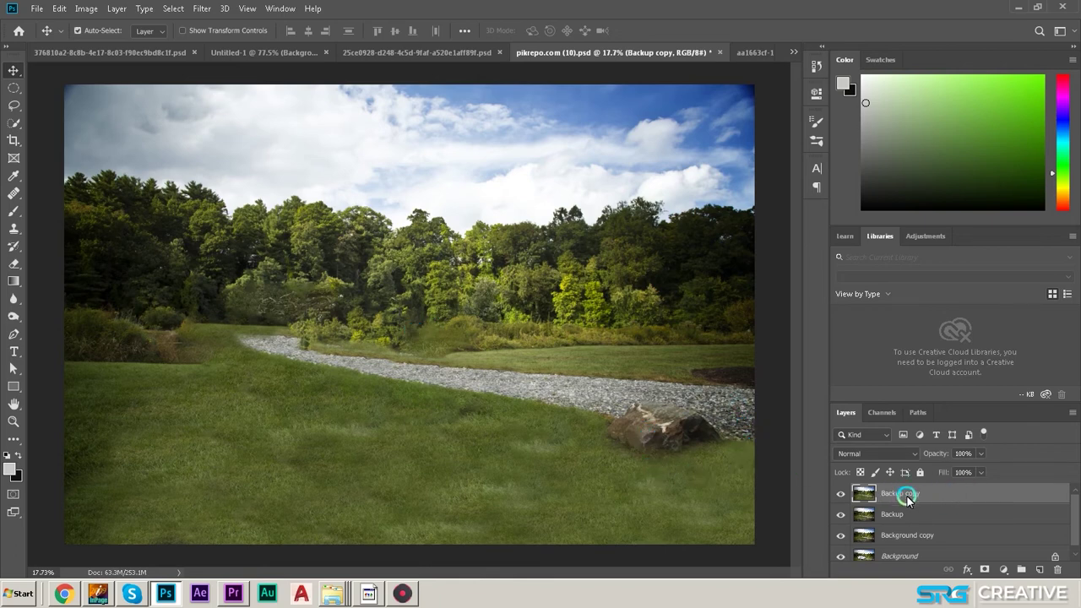
{"action": "key", "text": "ctrl+j"}
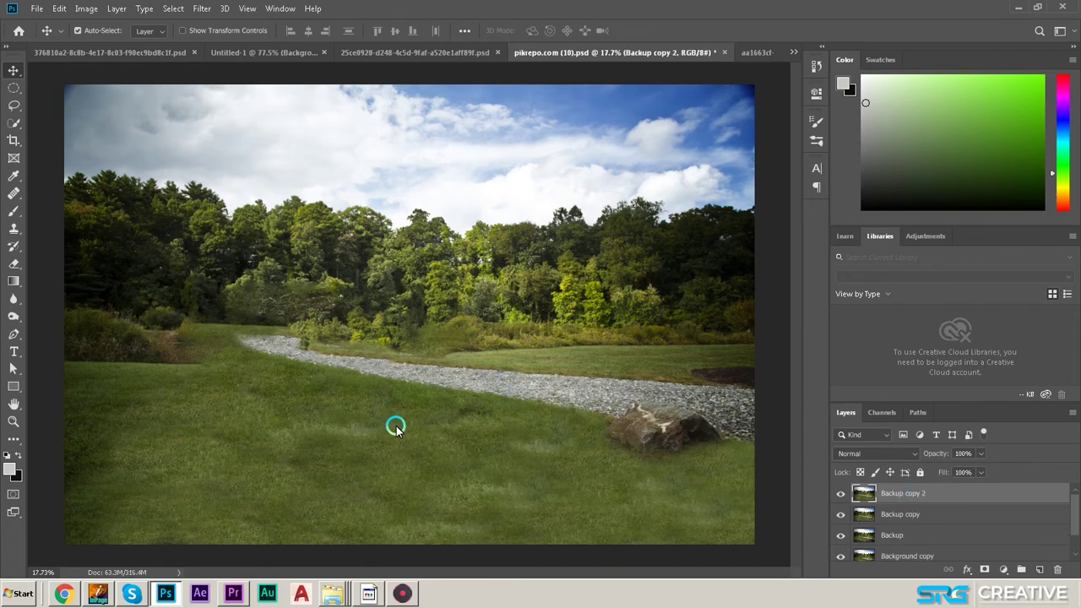
{"action": "left_click", "coordinate": [396, 428]}
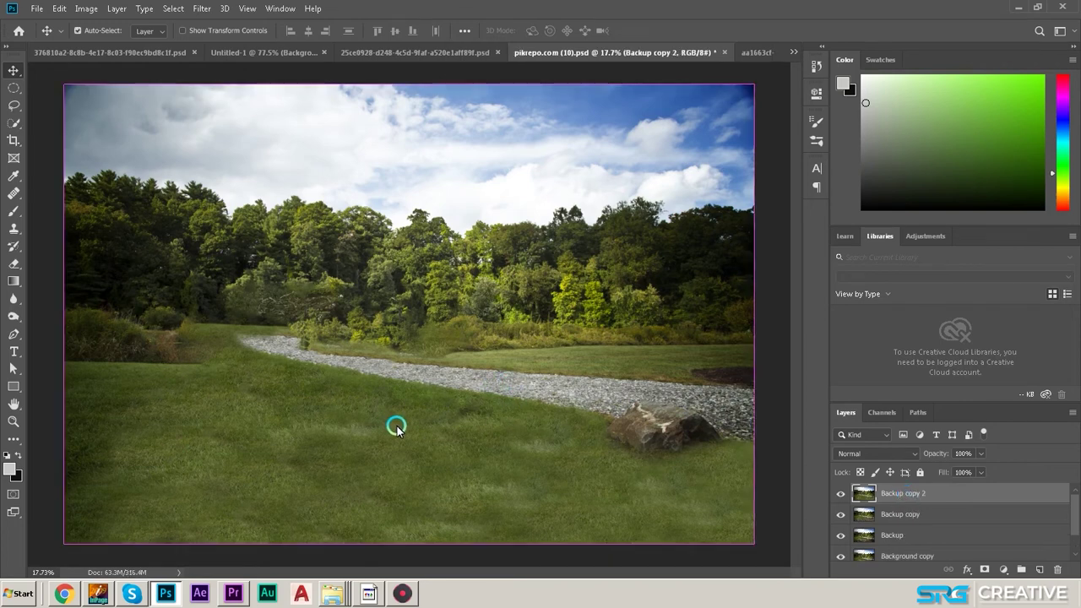
{"action": "key", "text": "ctrl+b"}
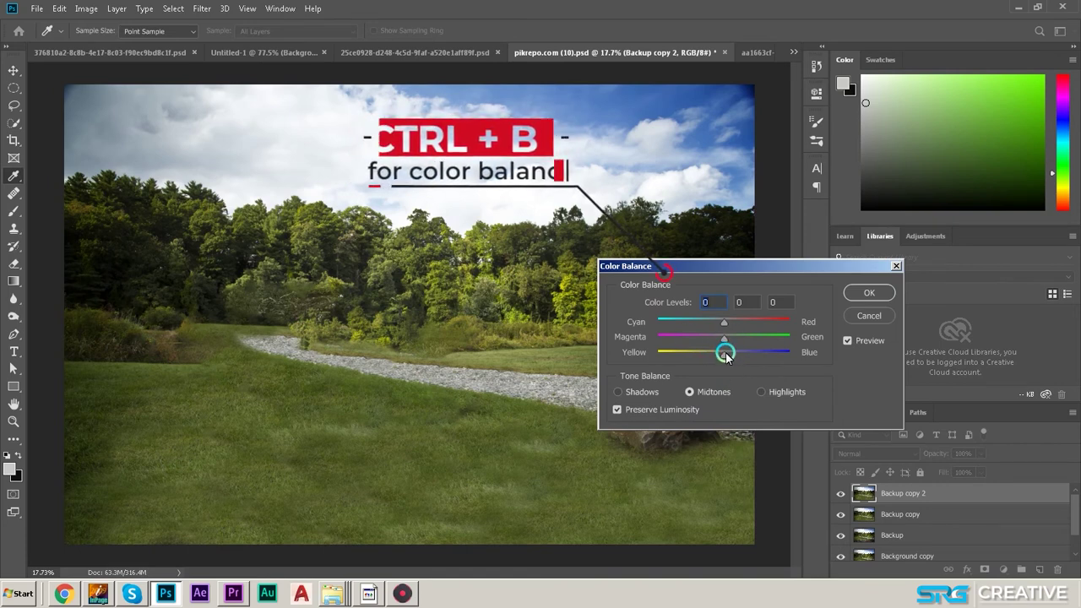
- Apply a Color Balance shift to the midtones toward green and blue
{"action": "left_click", "coordinate": [724, 338]}
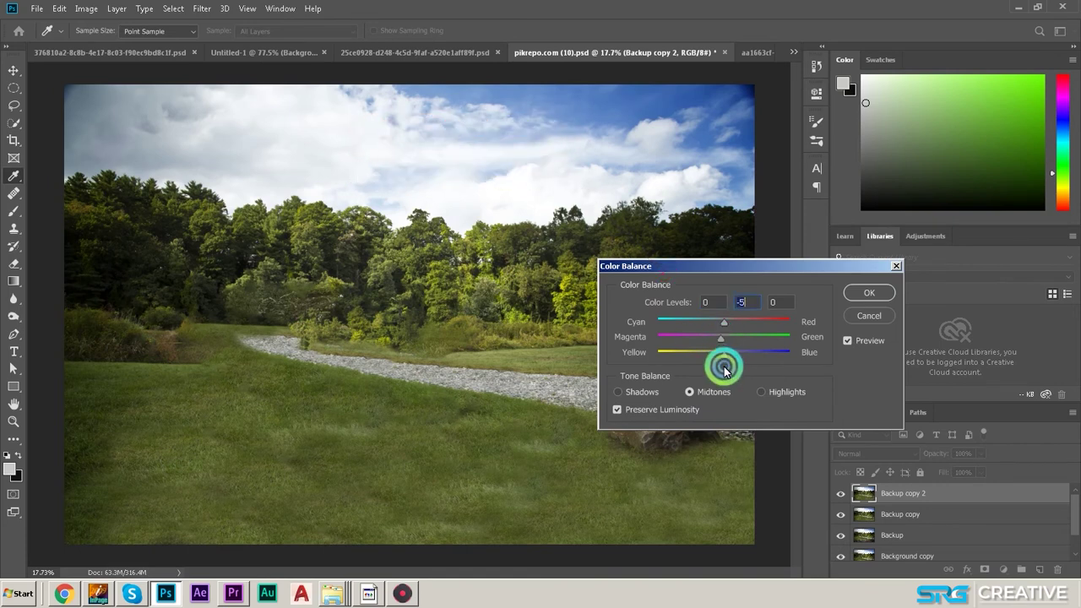
{"action": "left_click", "coordinate": [735, 356]}
{"action": "left_click", "coordinate": [724, 328]}
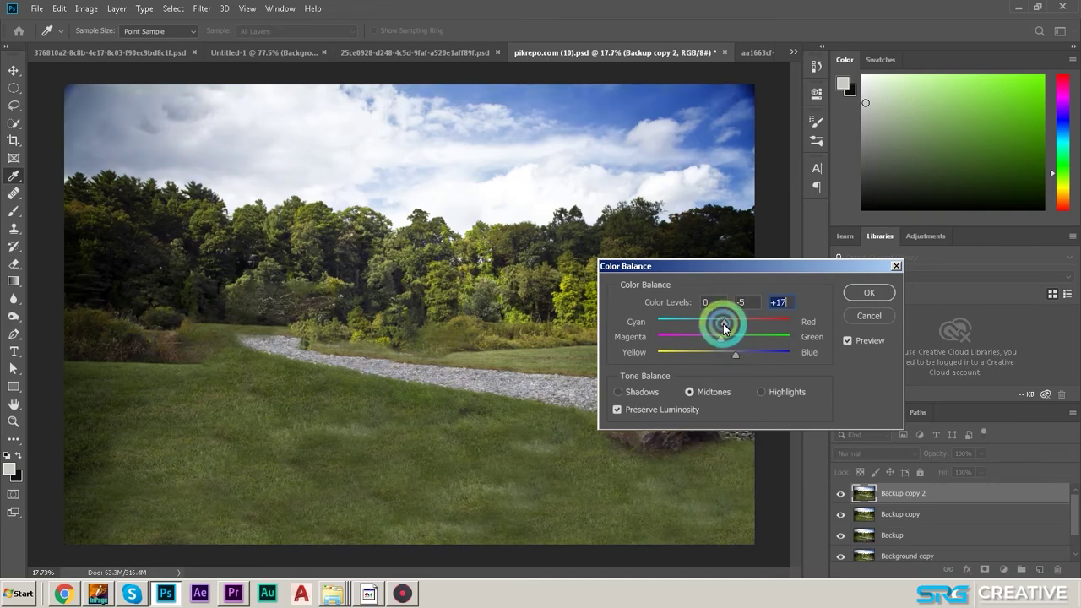
{"action": "left_click", "coordinate": [869, 292]}
{"action": "left_click", "coordinate": [558, 410], "text": "ctrl"}
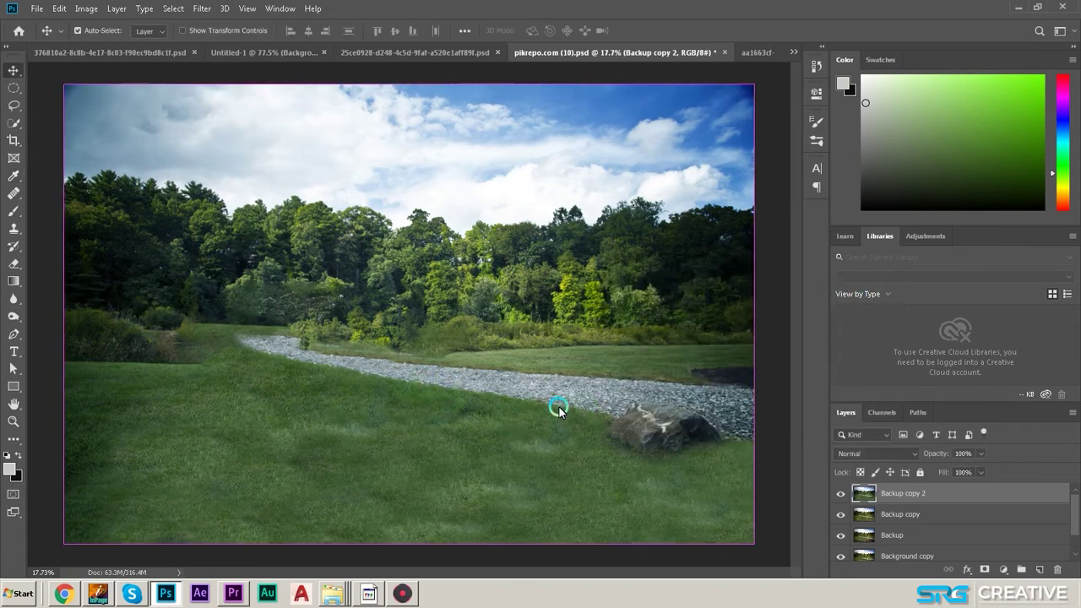
- Apply an S-shaped Curves with the lower point pulled down to about 72/58
{"action": "key", "text": "ctrl+m"}
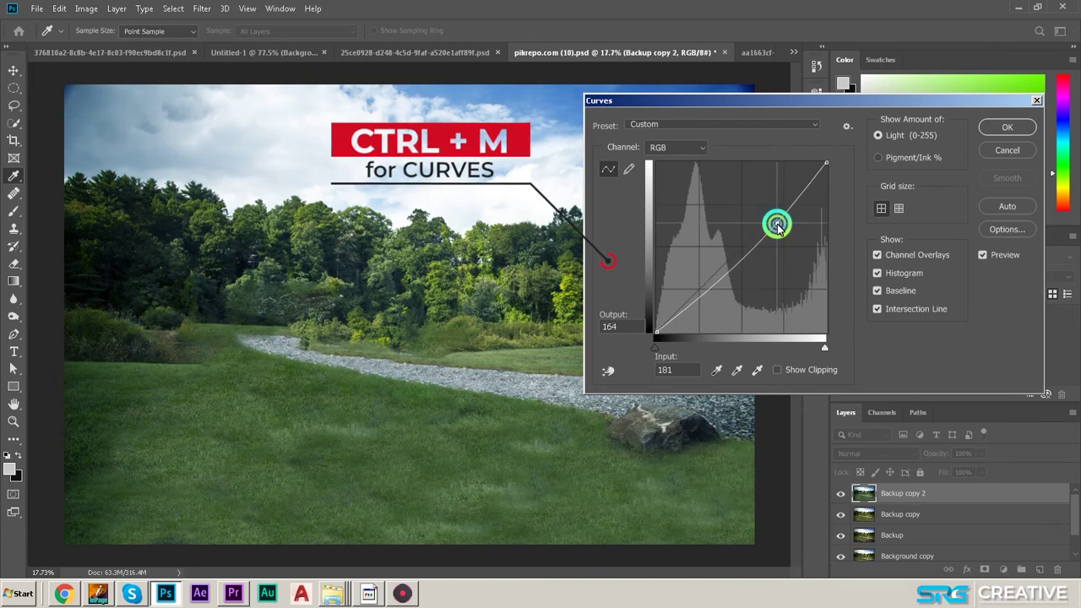
{"action": "left_click_drag", "start_coordinate": [778, 217], "coordinate": [778, 227]}
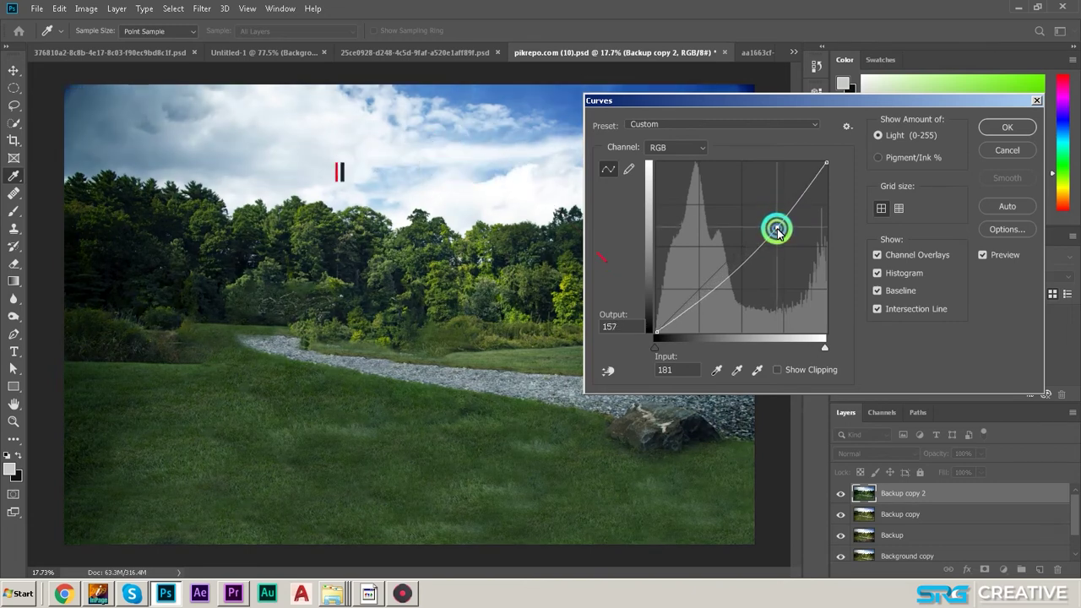
{"action": "left_click", "coordinate": [728, 284]}
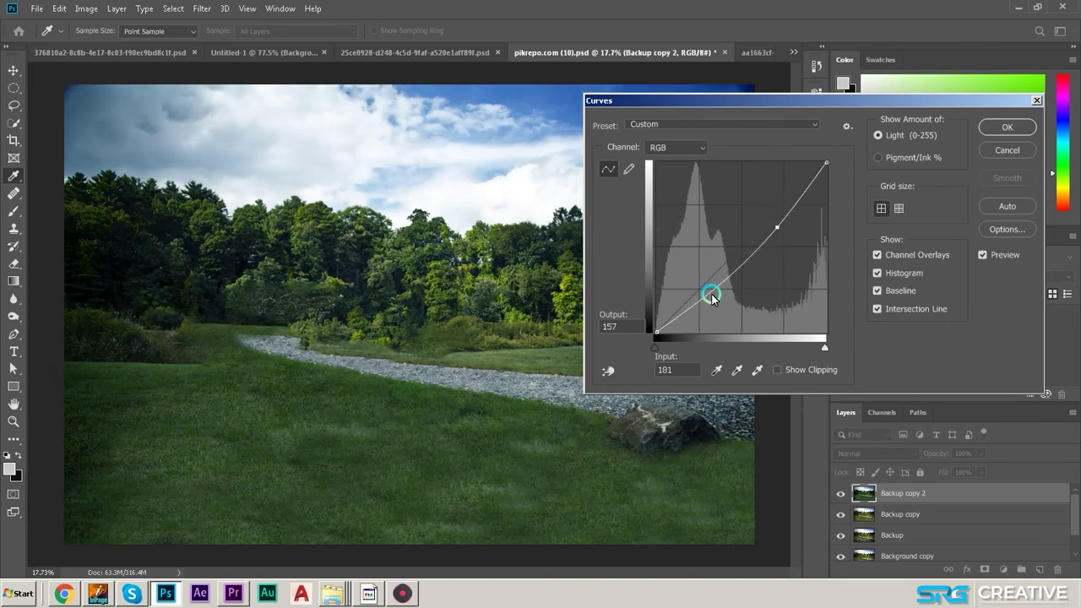
{"action": "left_click_drag", "start_coordinate": [776, 227], "coordinate": [775, 220]}
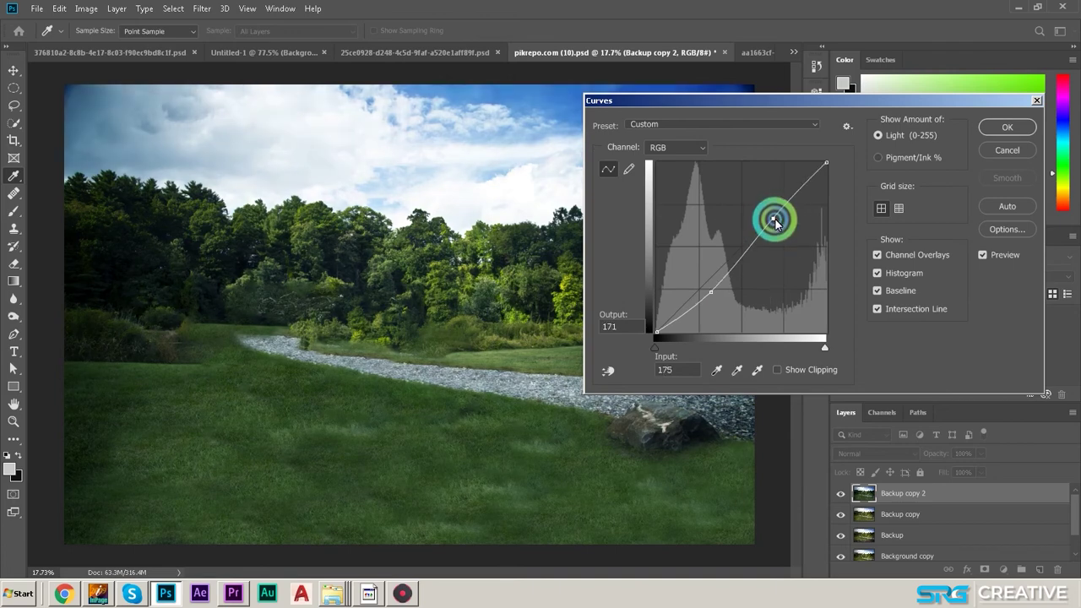
{"action": "left_click", "coordinate": [711, 292]}
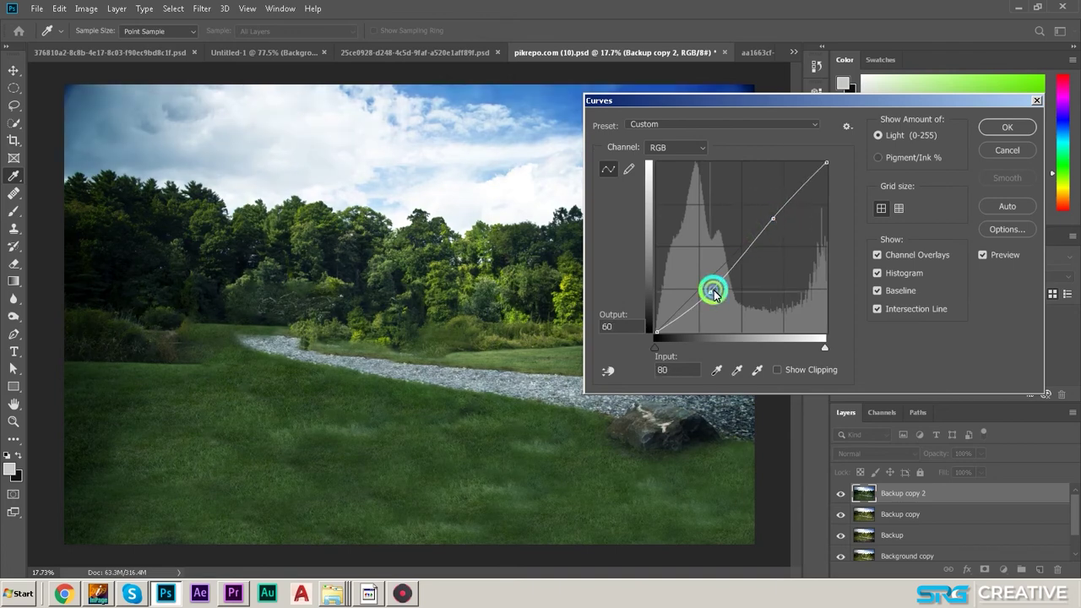
{"action": "left_click_drag", "start_coordinate": [713, 292], "coordinate": [707, 290]}
{"action": "left_click", "coordinate": [775, 219]}
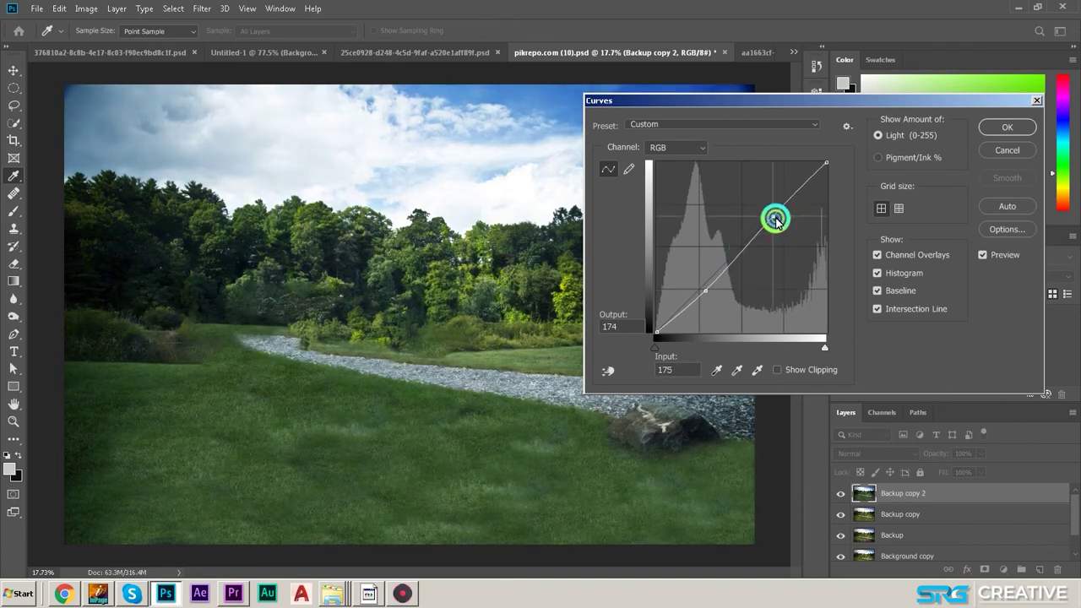
{"action": "left_click_drag", "start_coordinate": [775, 220], "coordinate": [778, 209]}
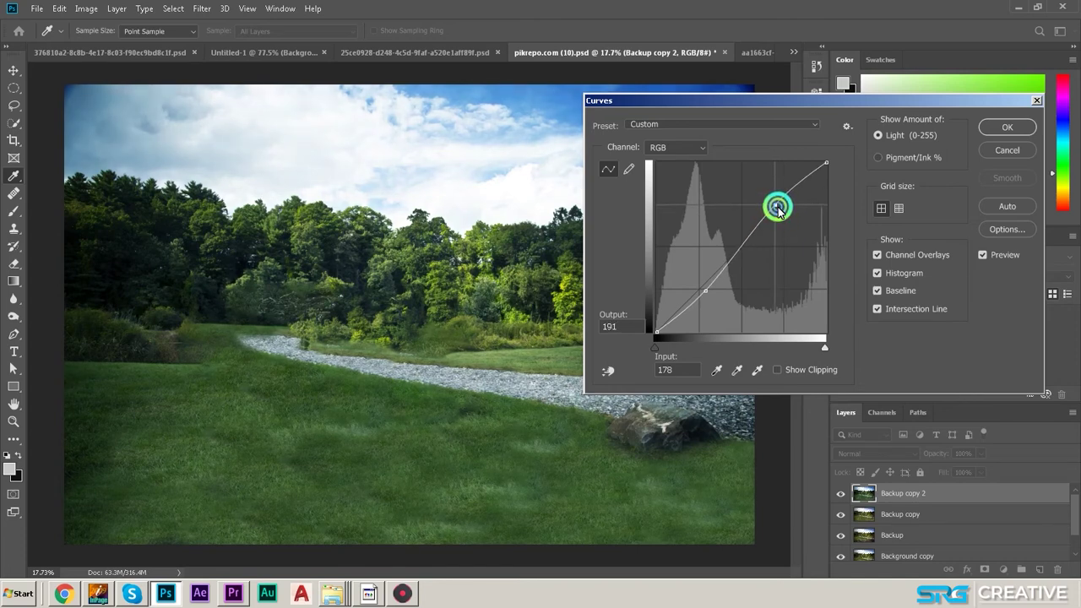
{"action": "left_click", "coordinate": [1030, 128]}
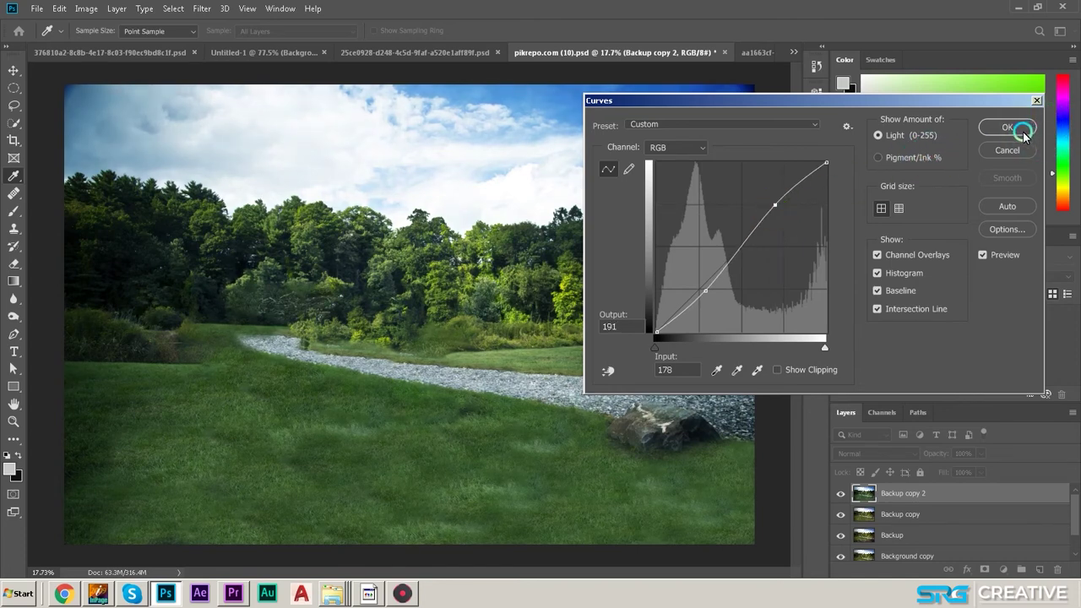
{"action": "left_click_drag", "start_coordinate": [705, 290], "coordinate": [709, 299]}
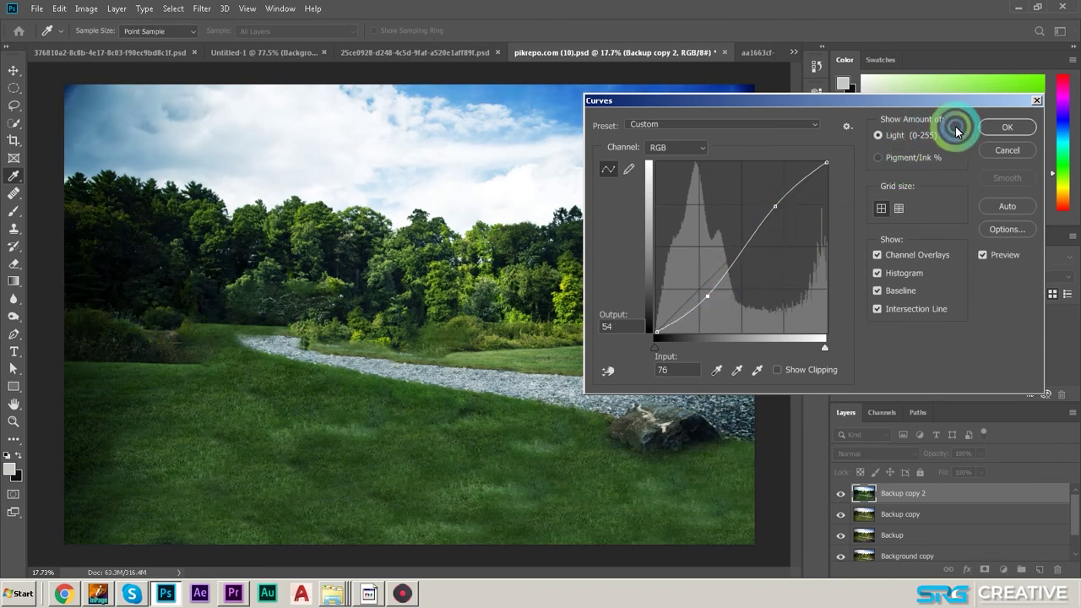
{"action": "left_click", "coordinate": [996, 126]}
{"action": "left_click", "coordinate": [612, 387]}
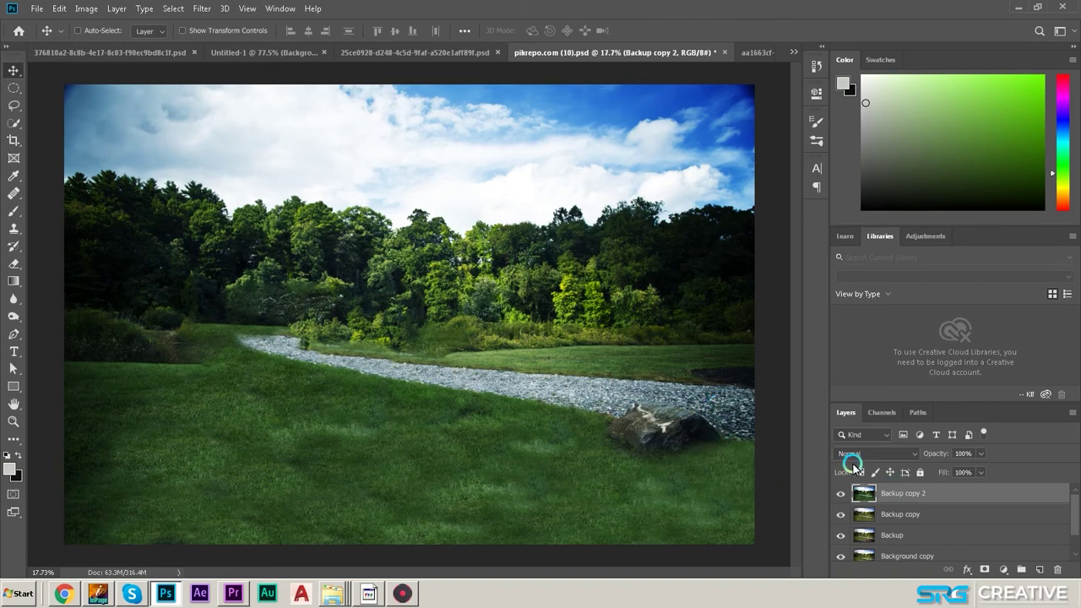
- Apply a Color Balance shifting the midtones slightly toward magenta
{"action": "key", "text": "ctrl+b"}
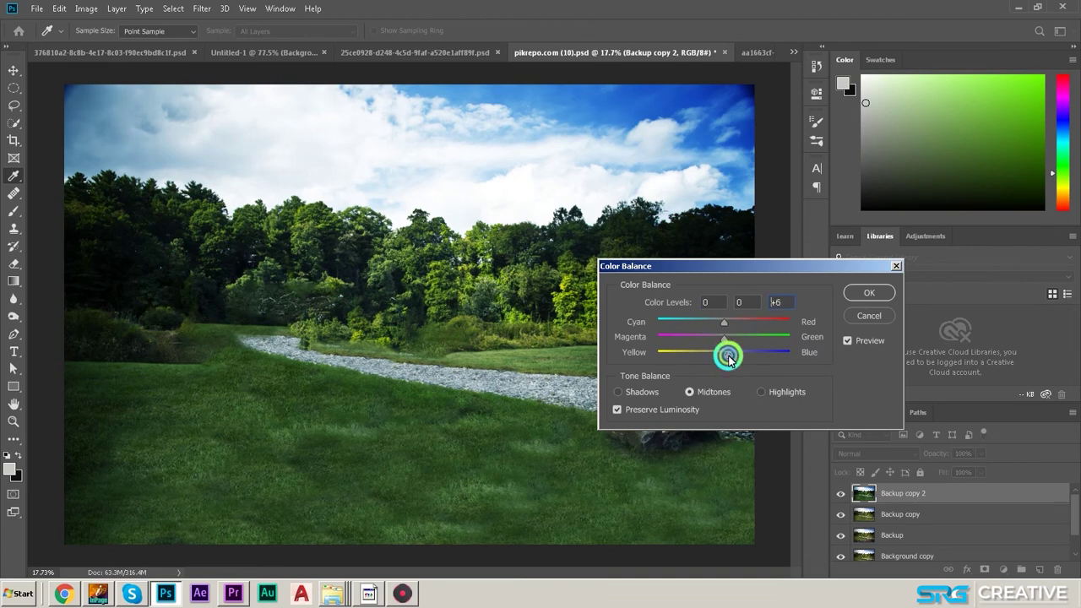
{"action": "left_click_drag", "start_coordinate": [724, 336], "coordinate": [724, 339]}
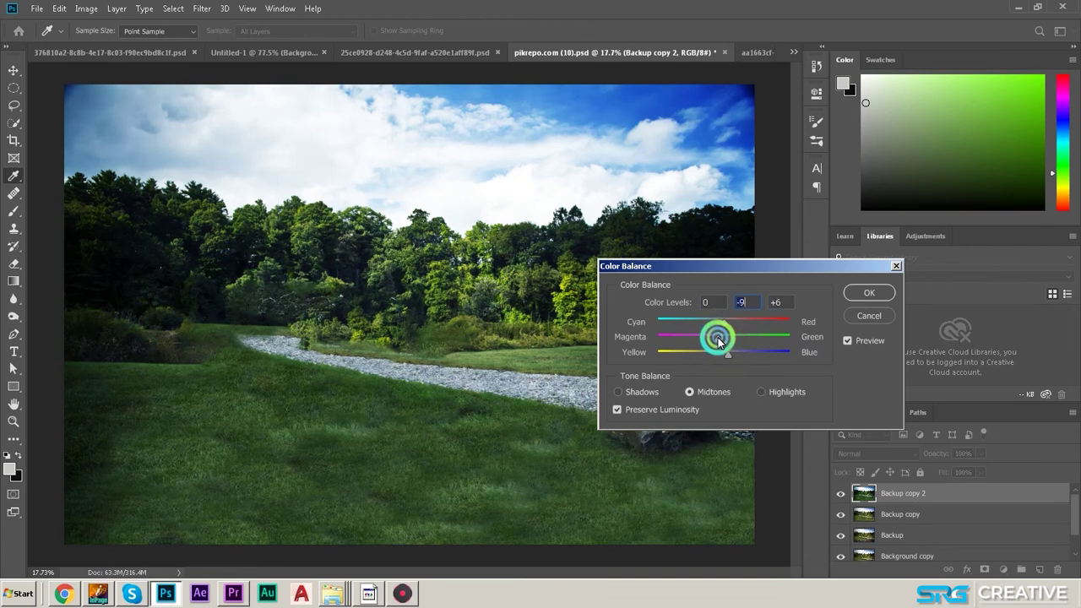
{"action": "left_click", "coordinate": [869, 292]}
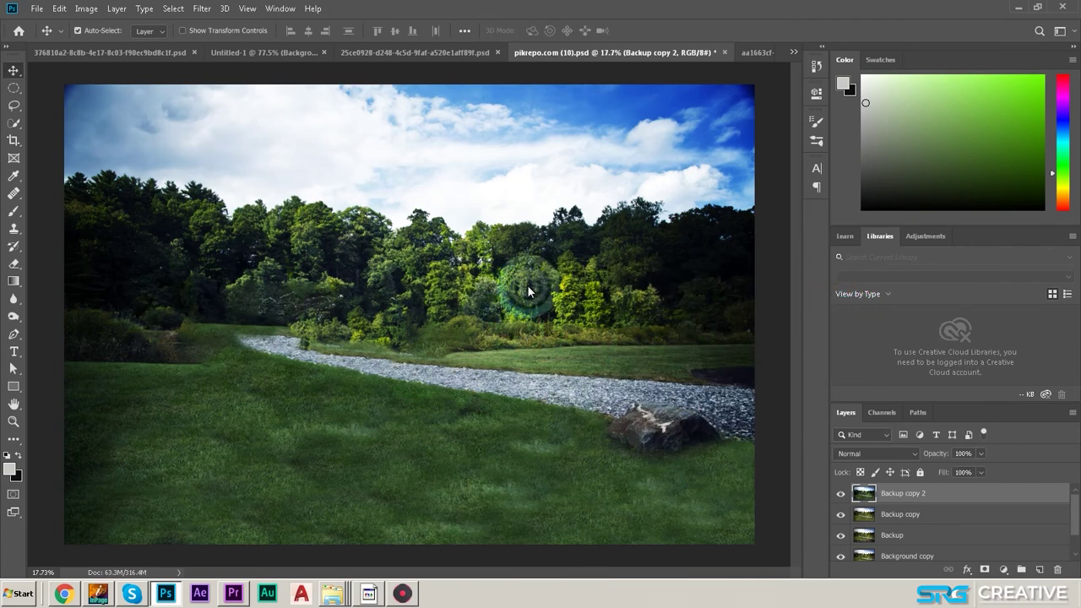
{"action": "left_click", "coordinate": [555, 321]}
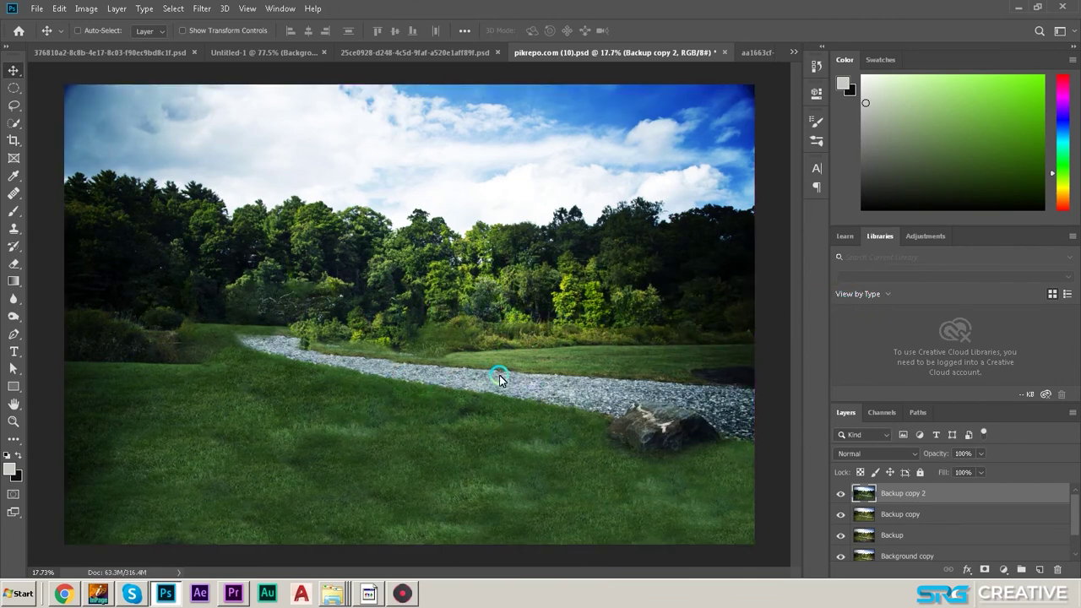
- Reduce the overall saturation and shift the hue with Hue/Saturation on Master
{"action": "key", "text": "ctrl+u"}
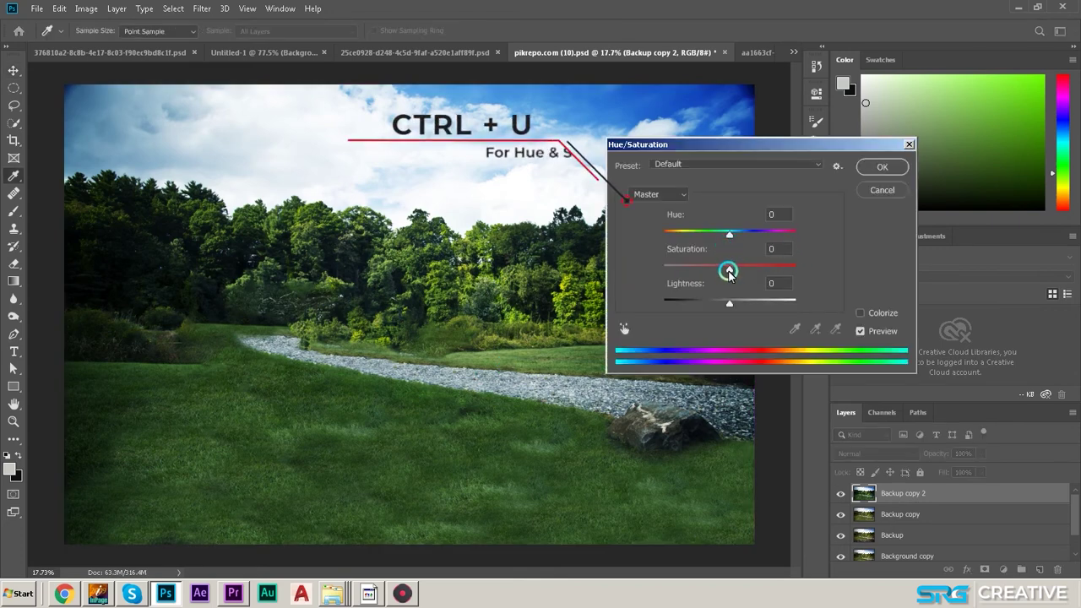
{"action": "left_click", "coordinate": [729, 270]}
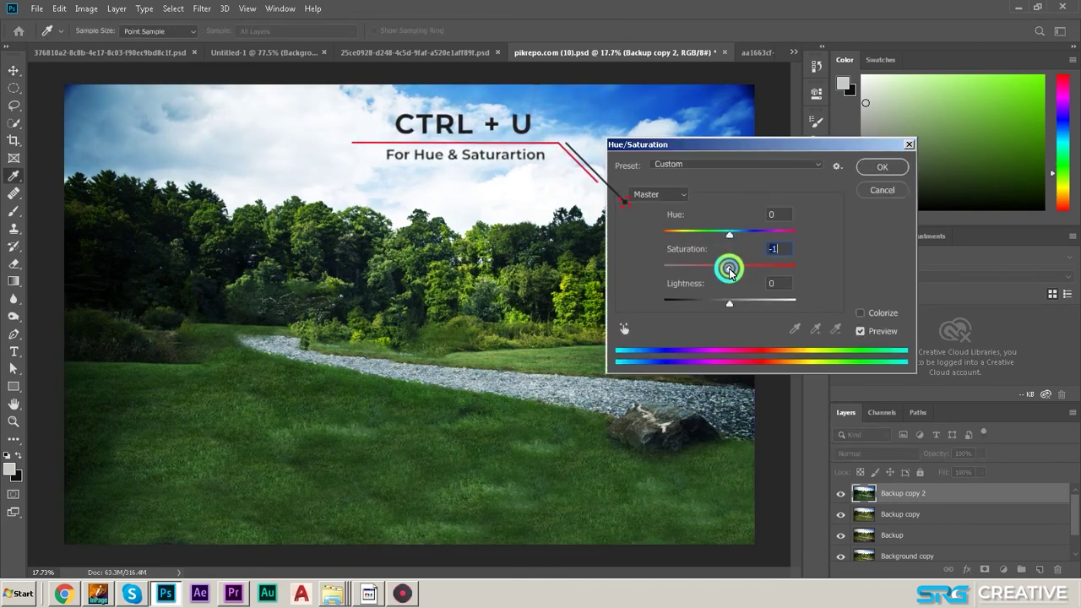
{"action": "mouse_move", "coordinate": [730, 270]}
{"action": "left_mouse_down"}
{"action": "mouse_move", "coordinate": [723, 237]}
{"action": "mouse_move", "coordinate": [737, 239]}
{"action": "left_mouse_up"}
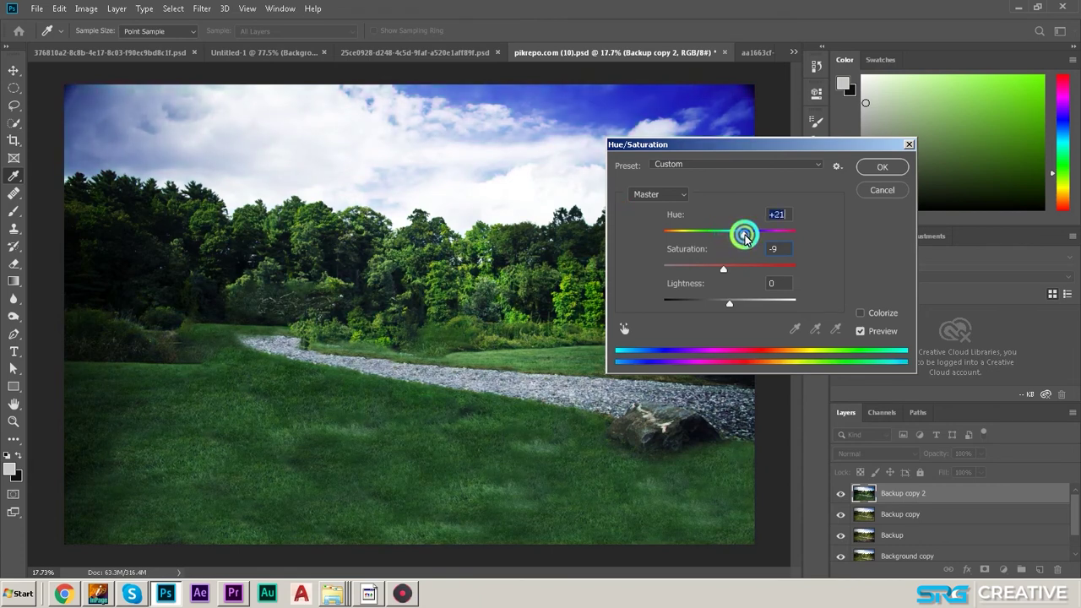
{"action": "left_click", "coordinate": [786, 263]}
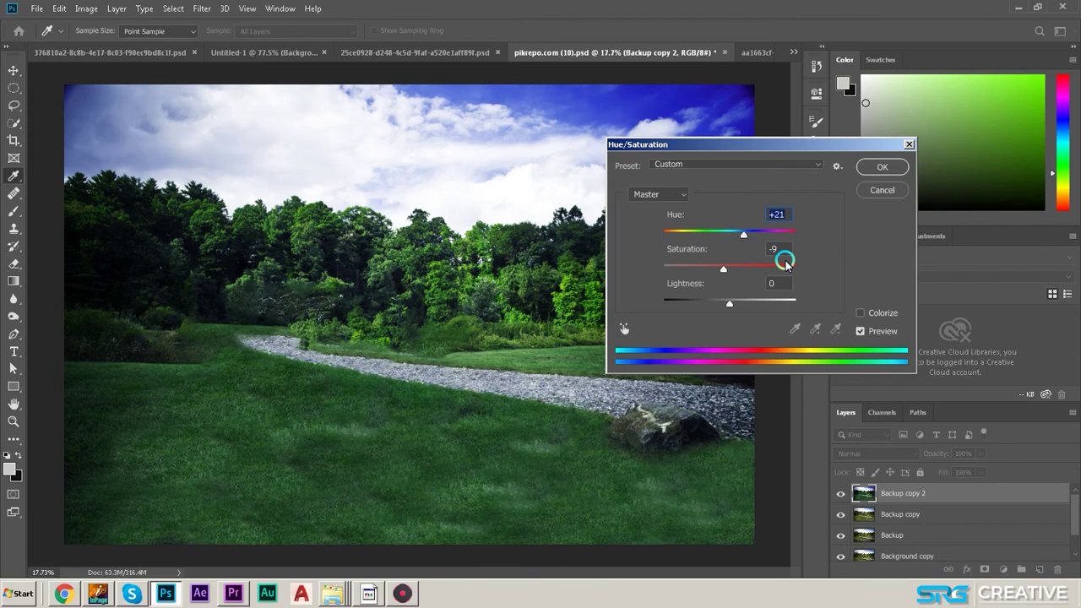
{"action": "key", "text": "Return"}
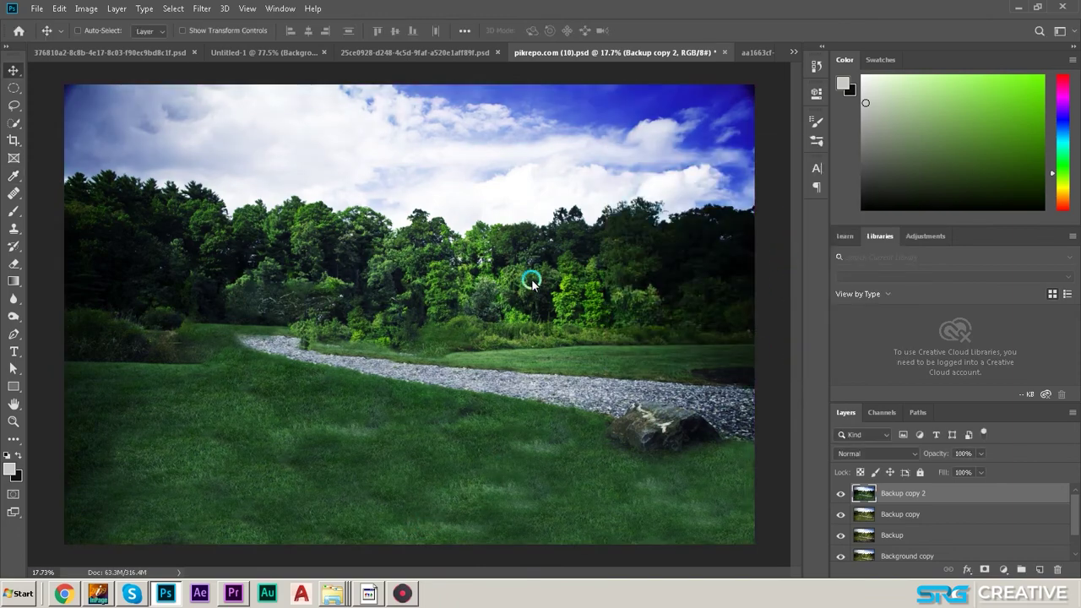
{"action": "key", "text": "ctrl+minus"}
{"action": "key", "text": "ctrl+plus"}
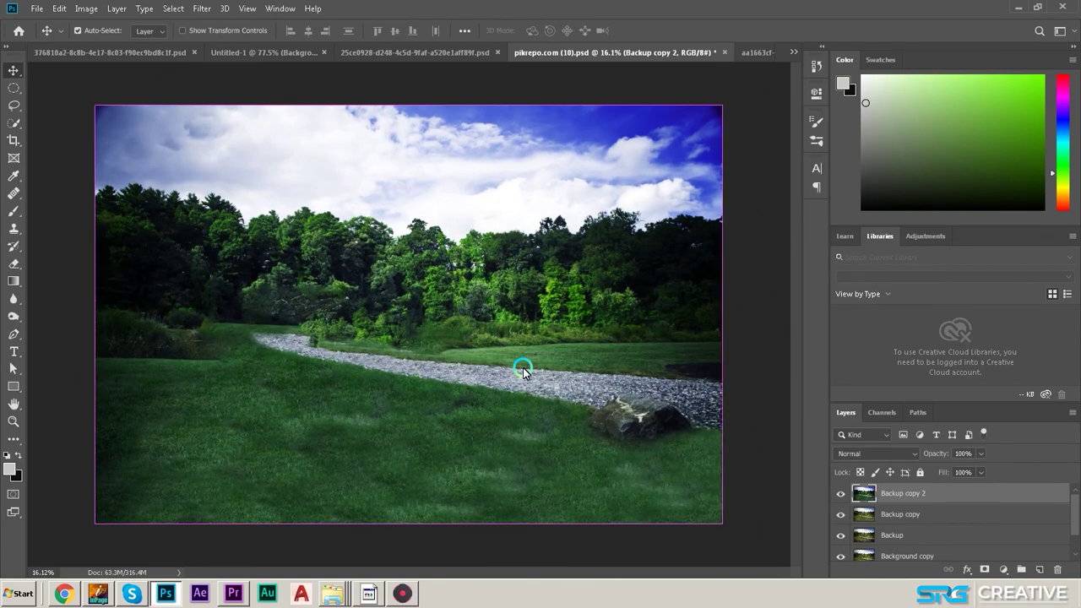
- Shift the hue of the Blues range to make the sky a cooler cyan-blue
{"action": "key", "text": "ctrl+u"}
{"action": "left_click", "coordinate": [645, 193]}
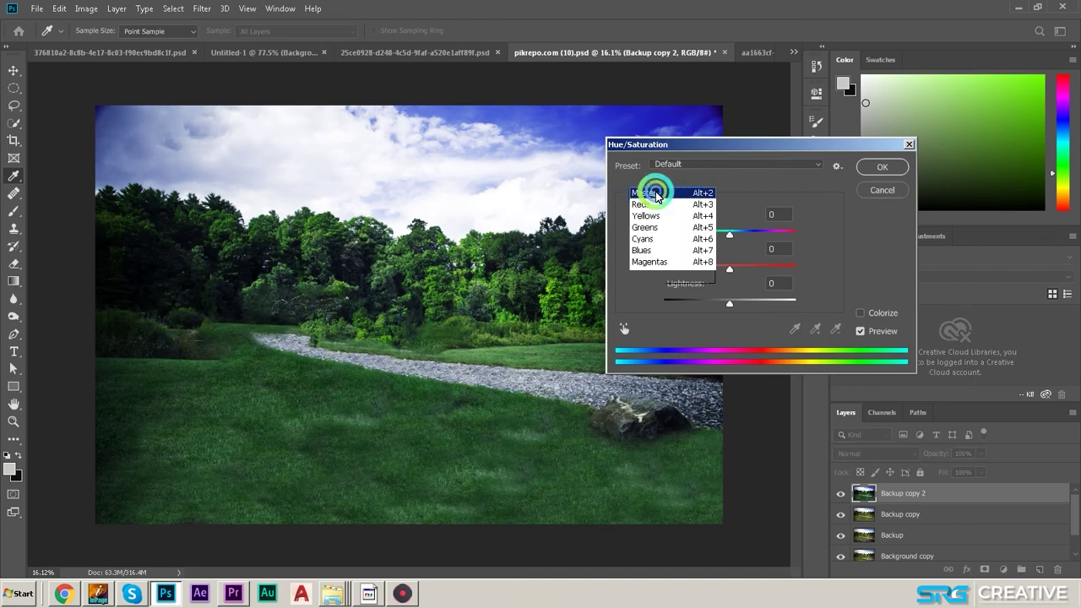
{"action": "left_click", "coordinate": [664, 252]}
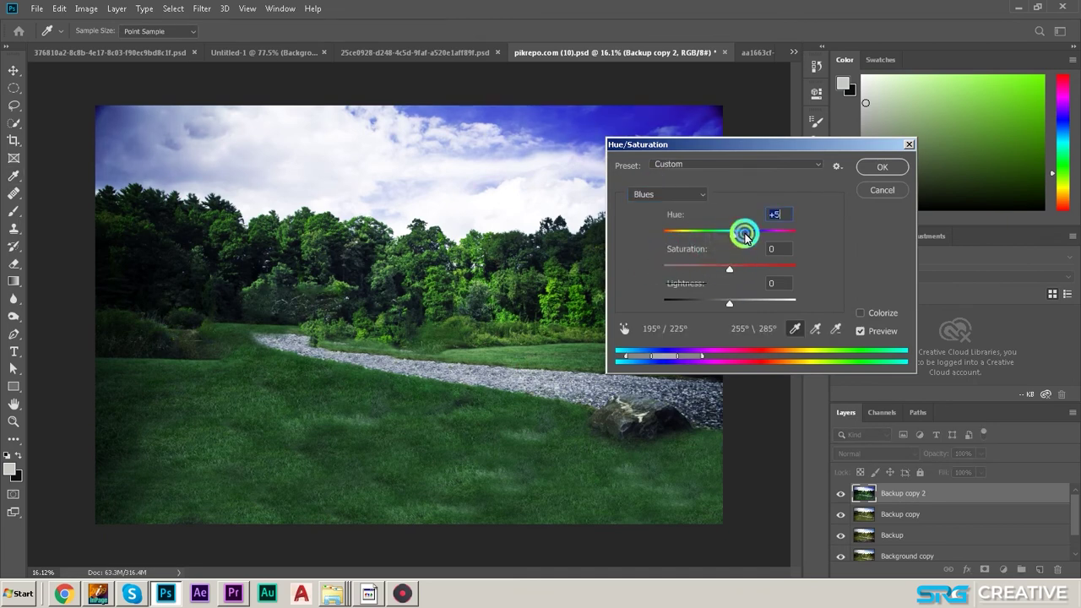
{"action": "left_click_drag", "start_coordinate": [745, 237], "coordinate": [709, 235]}
{"action": "type", "text": "-20"}
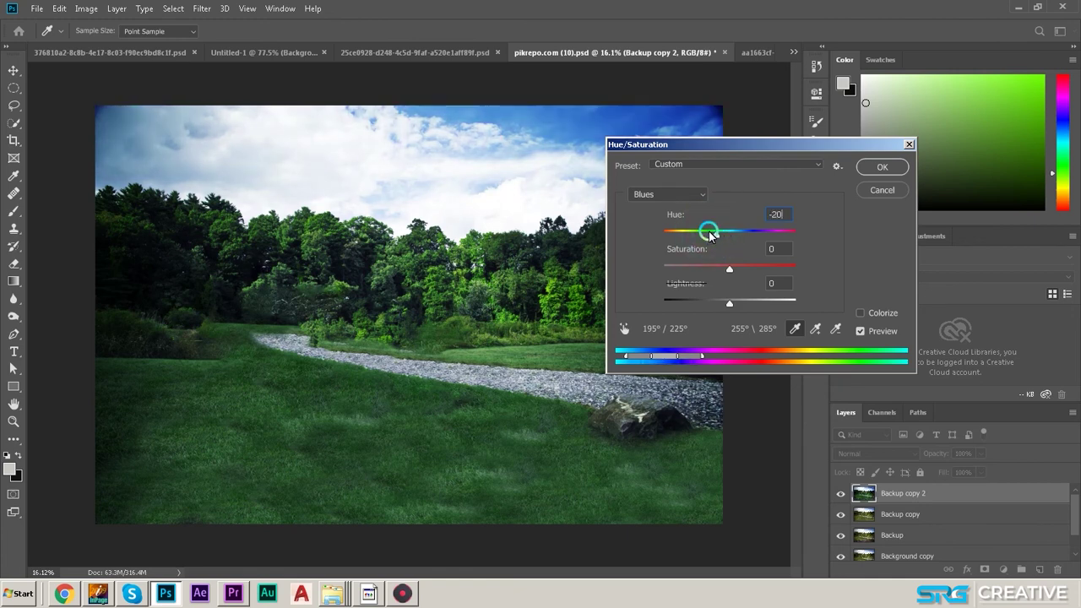
{"action": "key", "text": "Return"}
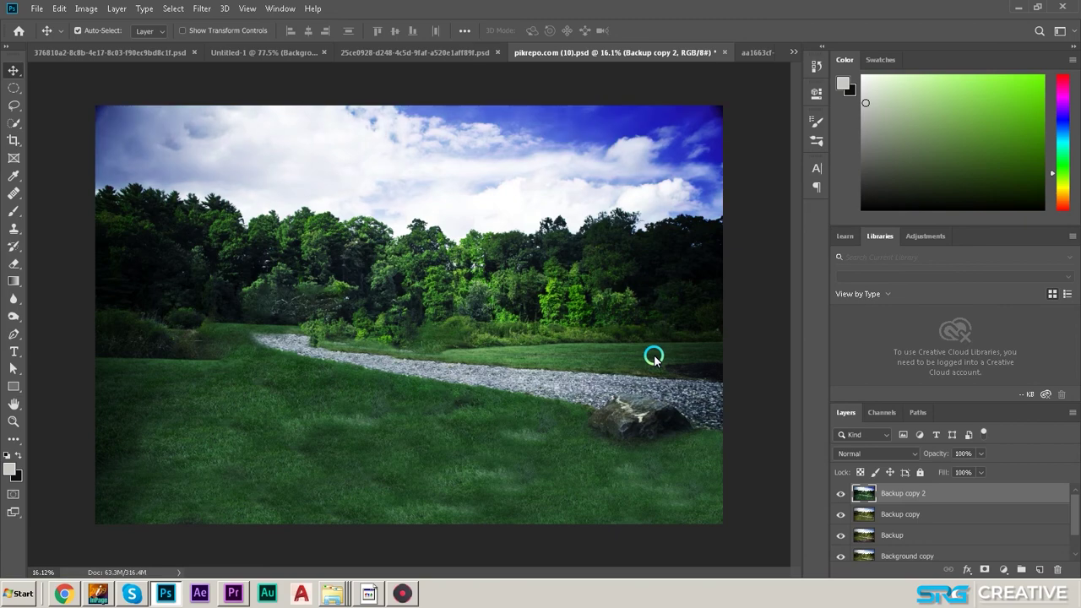
{"action": "key", "text": "ctrl+minus"}
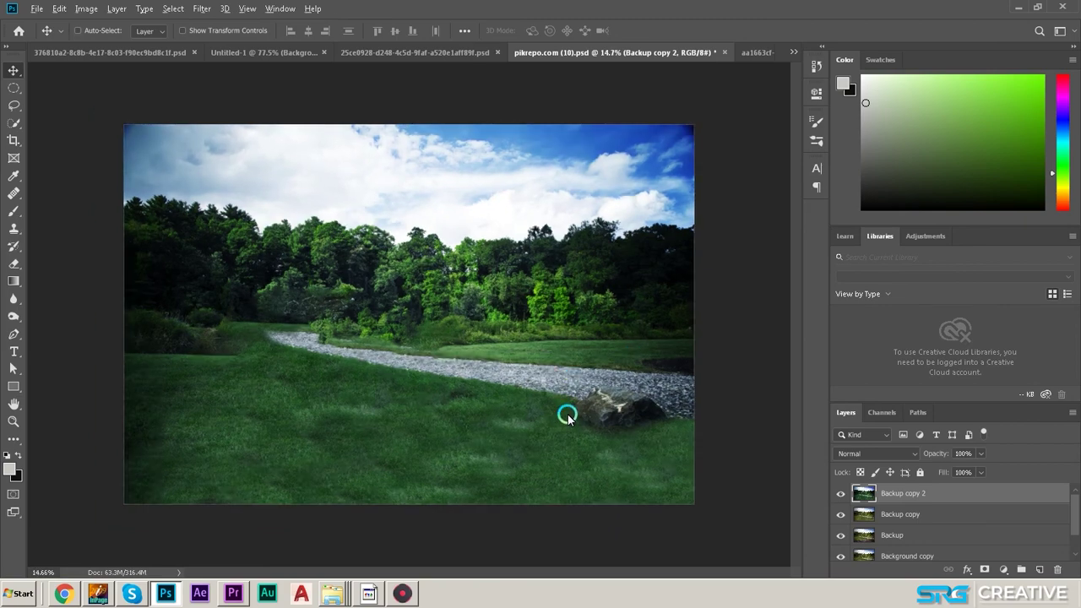
- Copy the tractor layer into the landscape and place it on the grass
{"action": "key", "text": "ctrl+minus"}
{"action": "key", "text": "ctrl+plus"}
{"action": "key", "text": "ctrl+plus"}
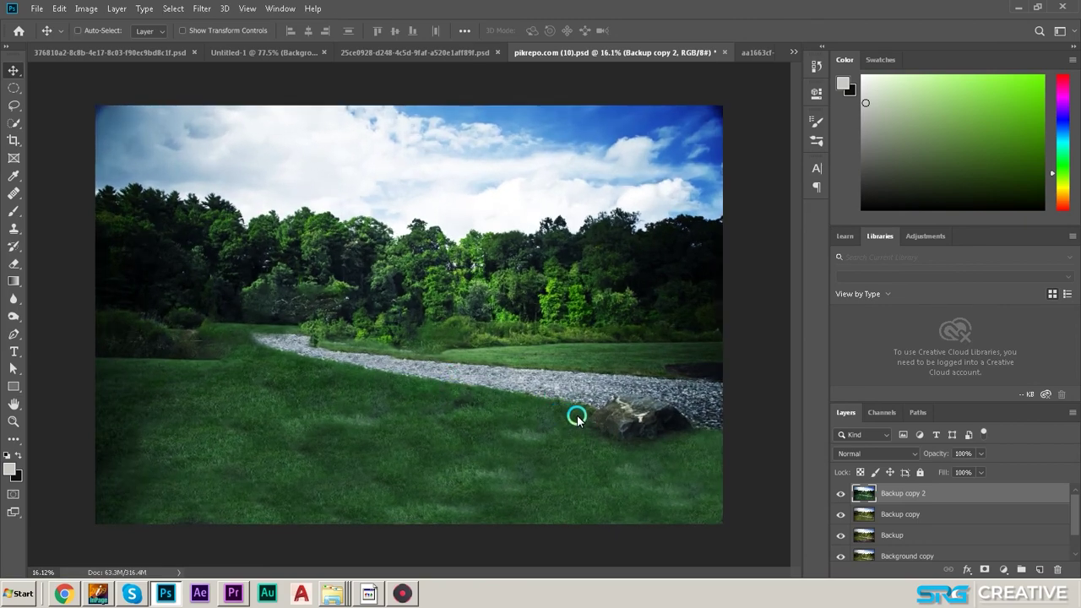
{"action": "left_click", "coordinate": [439, 53]}
{"action": "left_click", "coordinate": [941, 521]}
{"action": "left_click", "coordinate": [883, 522]}
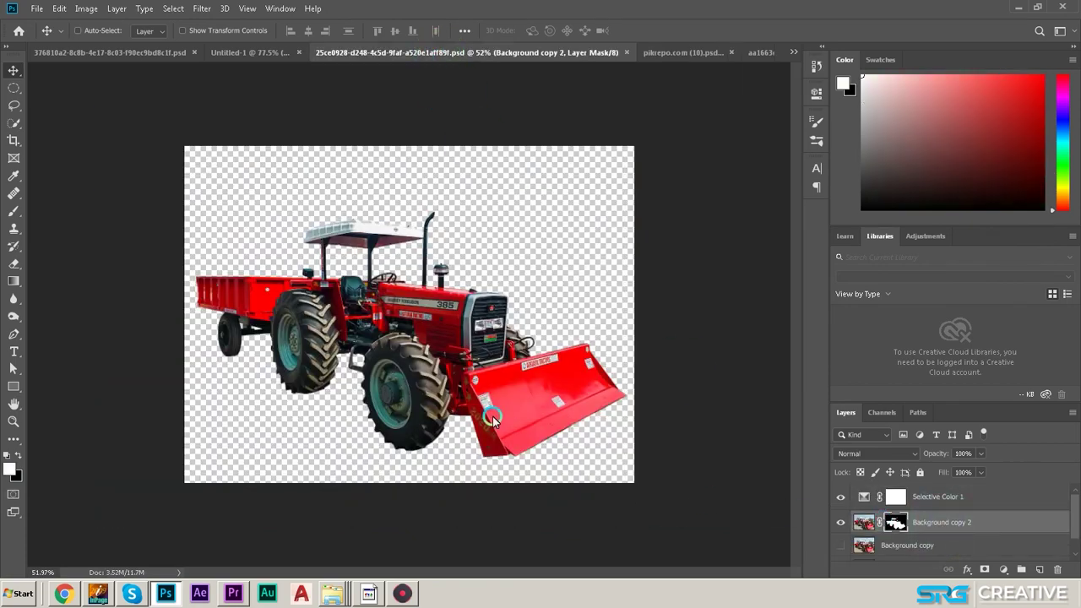
{"action": "mouse_move", "coordinate": [419, 277]}
{"action": "left_mouse_down"}
{"action": "mouse_move", "coordinate": [486, 275]}
{"action": "mouse_move", "coordinate": [429, 333]}
{"action": "left_mouse_up"}
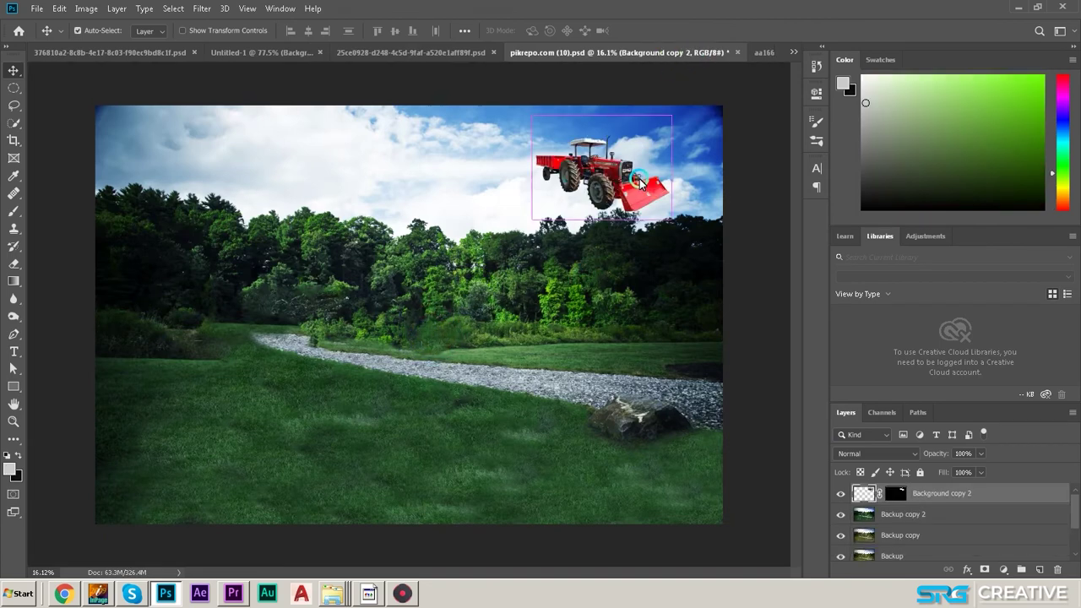
{"action": "left_click_drag", "start_coordinate": [630, 181], "coordinate": [433, 409]}
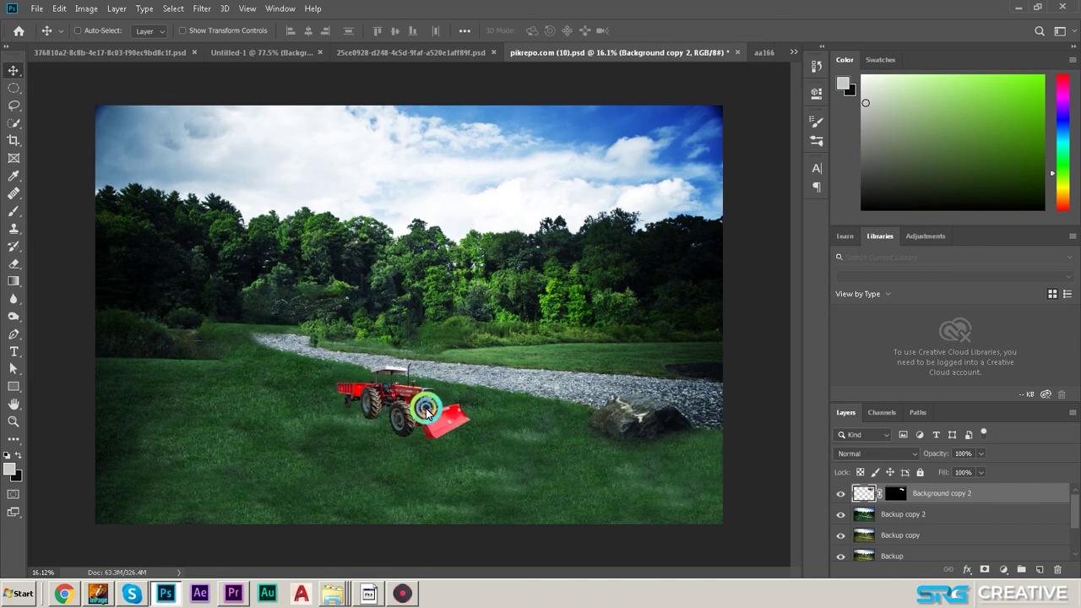
- Enlarge the tractor with Free Transform beside the gravel path
{"action": "key", "text": "ctrl+t"}
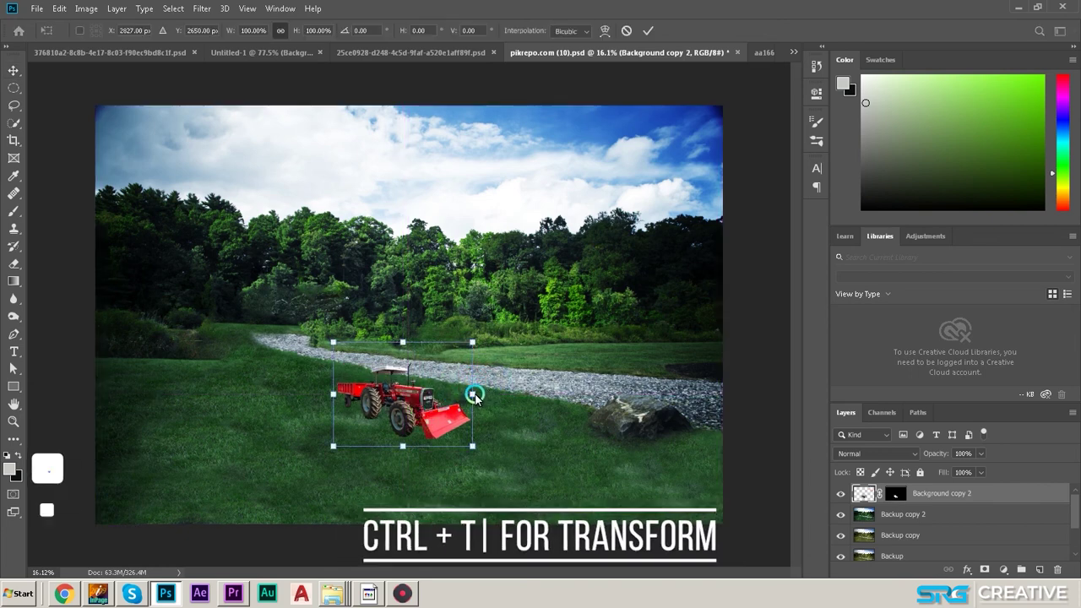
{"action": "mouse_move", "coordinate": [515, 391]}
{"action": "left_mouse_down"}
{"action": "mouse_move", "coordinate": [526, 399]}
{"action": "mouse_move", "coordinate": [489, 395]}
{"action": "left_mouse_up"}
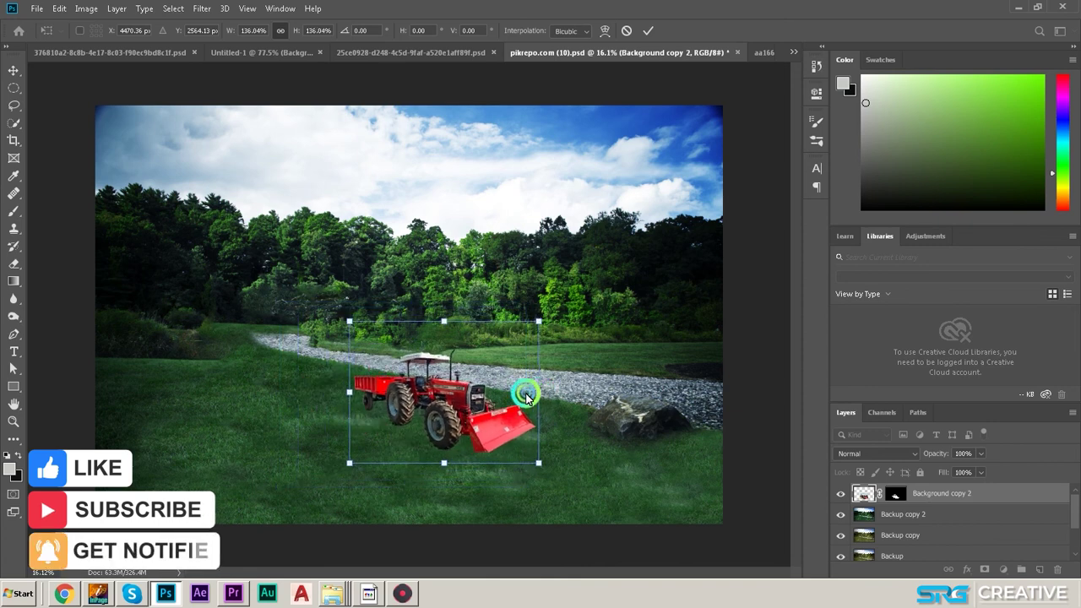
{"action": "mouse_move", "coordinate": [386, 374]}
{"action": "left_mouse_down"}
{"action": "mouse_move", "coordinate": [434, 363]}
{"action": "mouse_move", "coordinate": [532, 371]}
{"action": "left_mouse_up"}
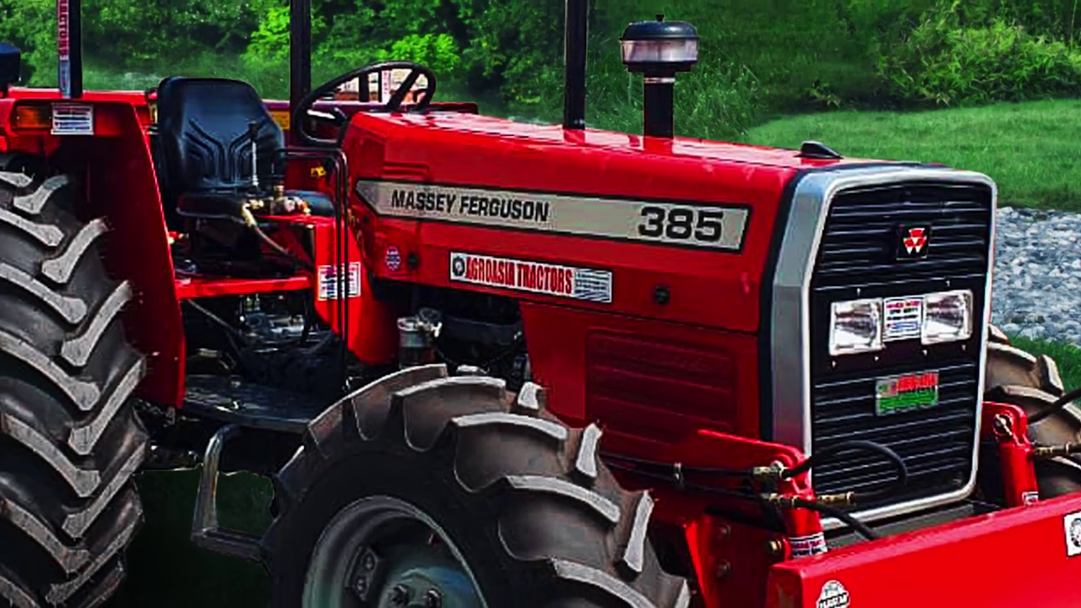